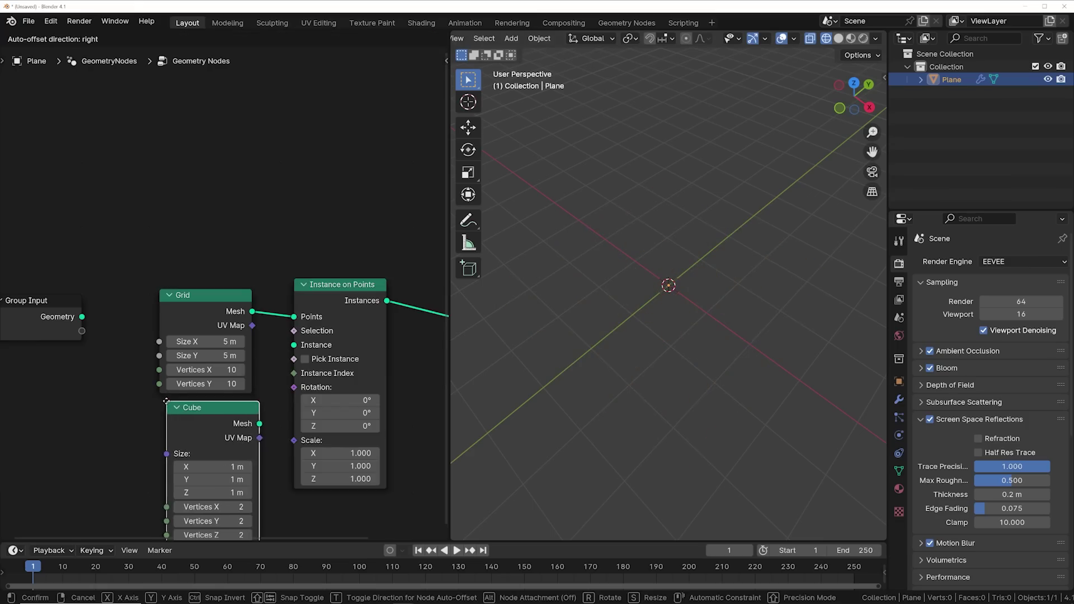
Step: Connect the Cube mesh to the Instance input of Instance on Points and set the cube's Z size to 9.23 m
left_click_drag(296, 346, 294, 345)
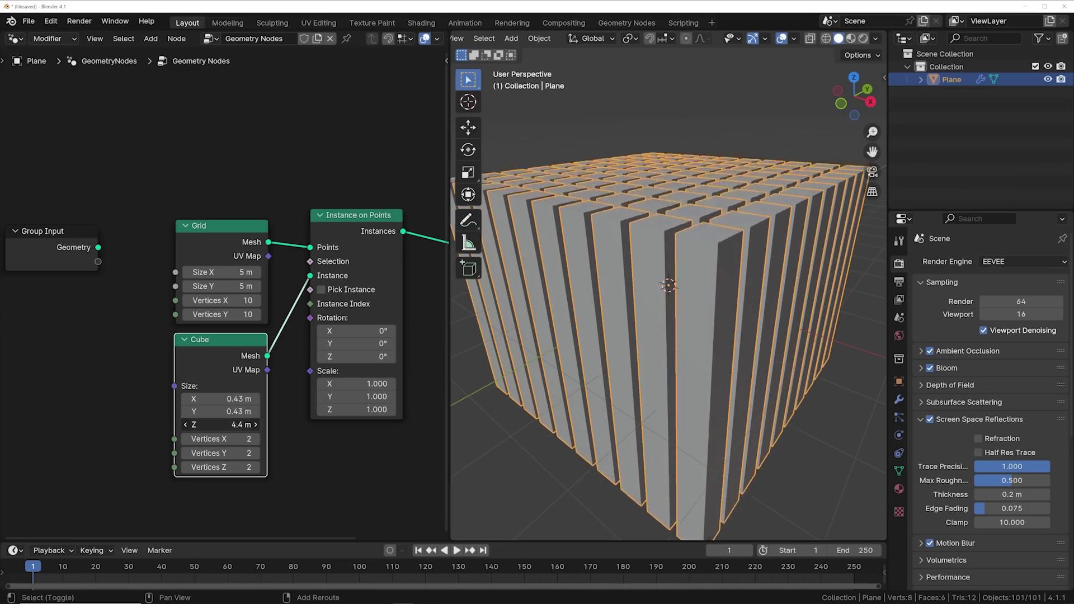
left_click_drag(220, 425, 246, 424)
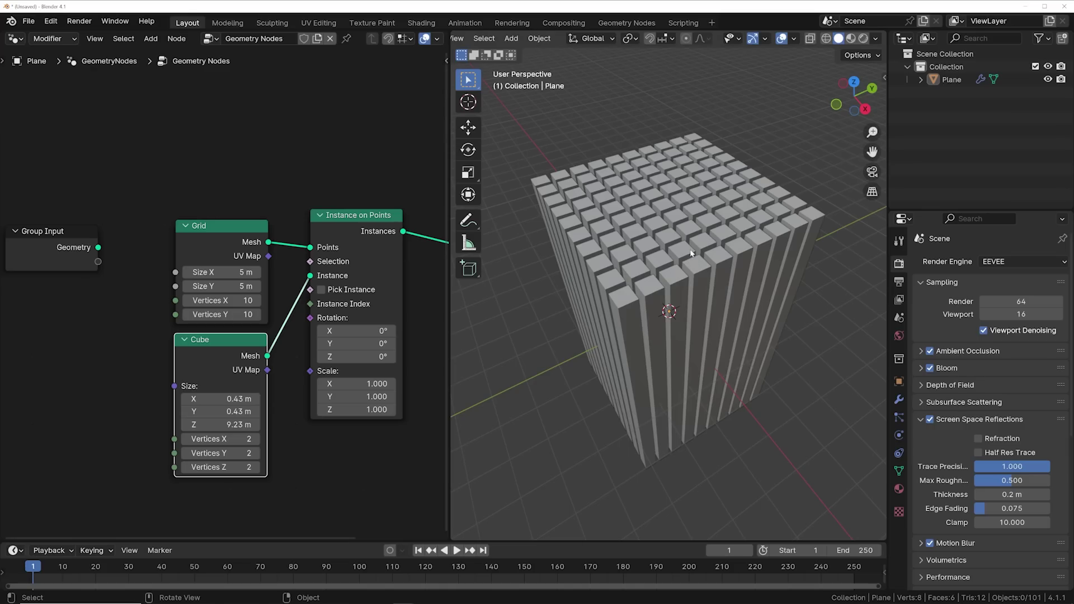
Step: Try other X sizes on the Cube and Grid nodes, restoring the original values
middle_click_drag(349, 372, 296, 369)
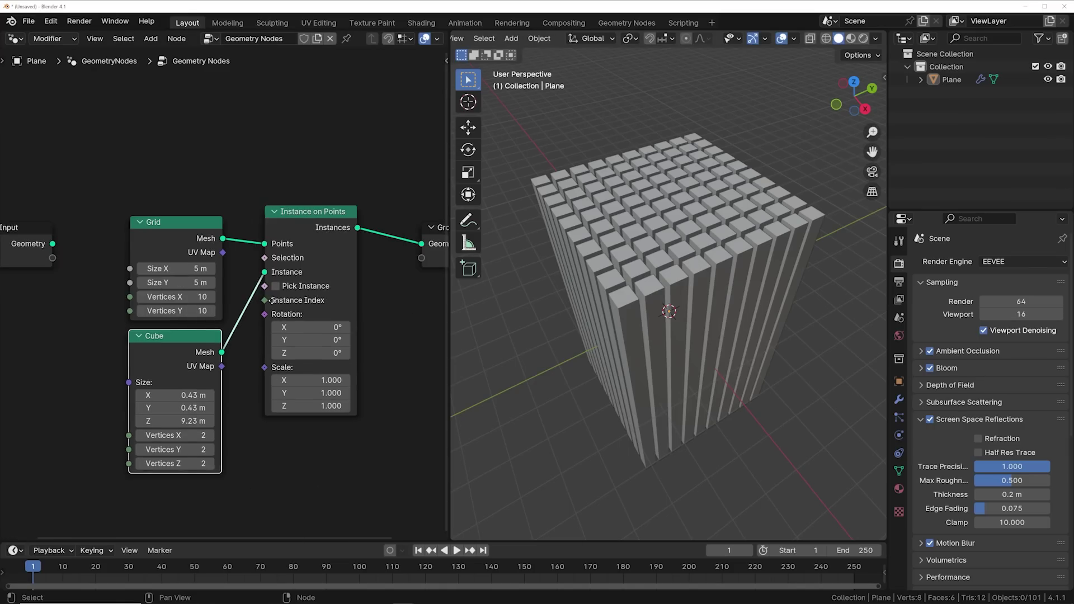
scroll(186, 365, "up", 2)
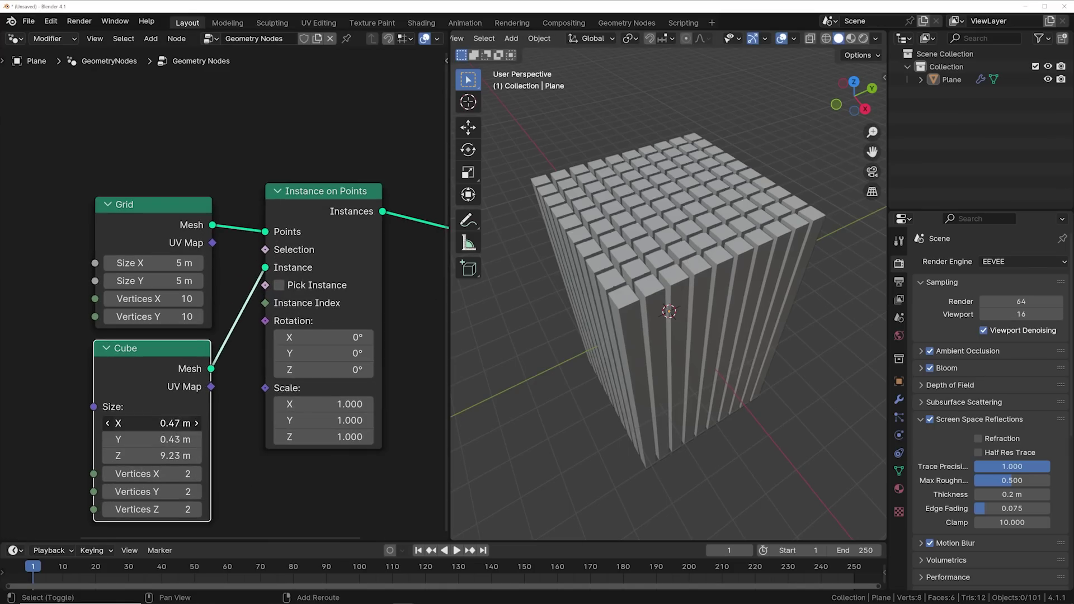
left_click_drag(151, 422, 167, 463)
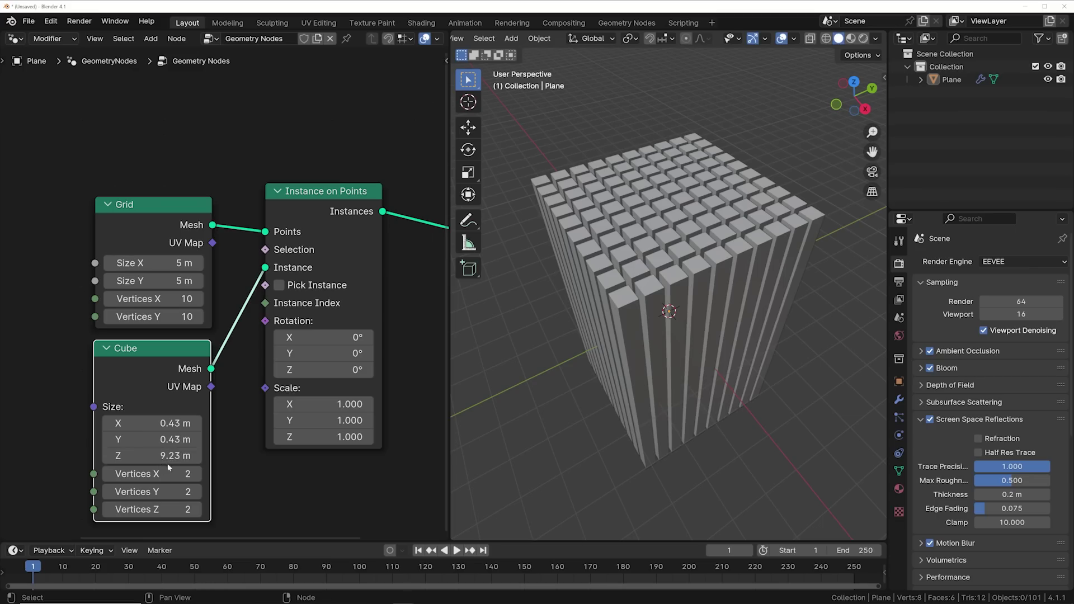
left_click_drag(159, 263, 202, 263)
key("ctrl+z")
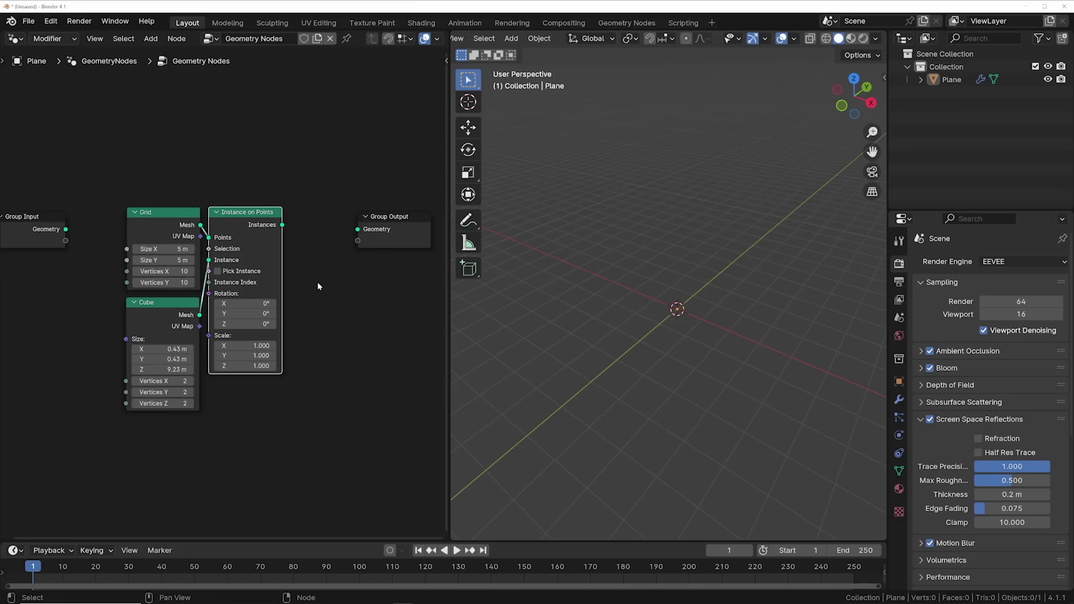
Step: Group the Grid, Cube and Instance on Points nodes in a frame and move it below the input and output nodes
left_click_drag(319, 186, 152, 404)
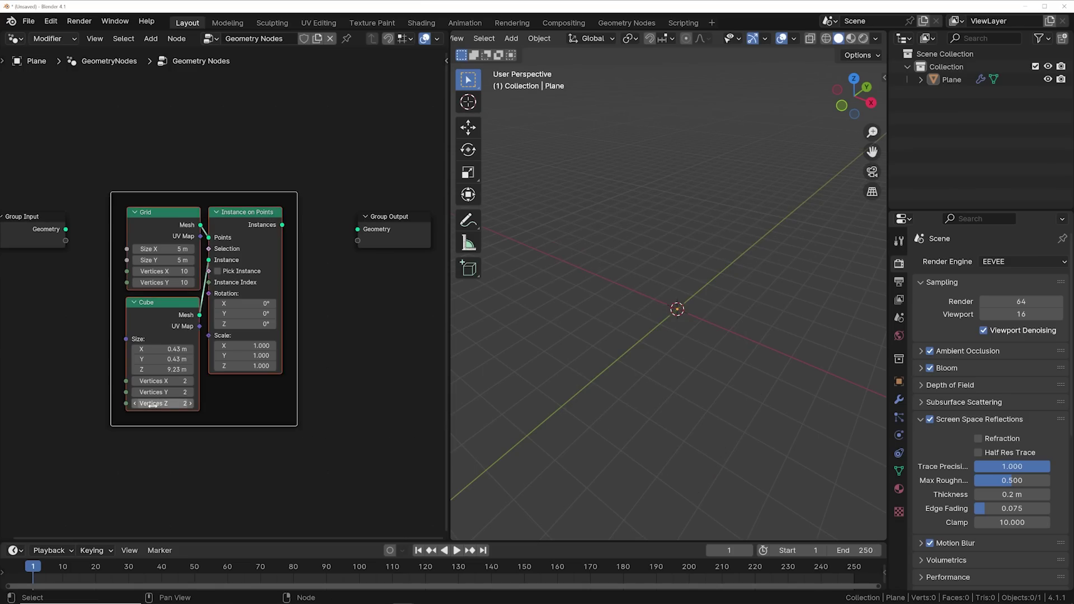
scroll(218, 143, "down", 1)
key("g")
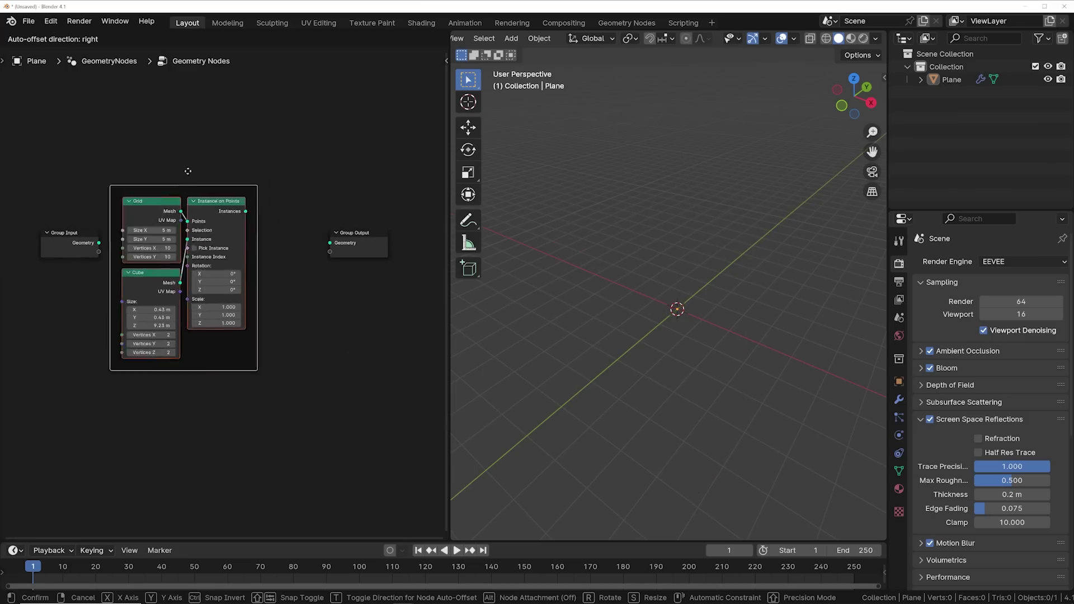
scroll(140, 291, "up", 1)
left_click(151, 289)
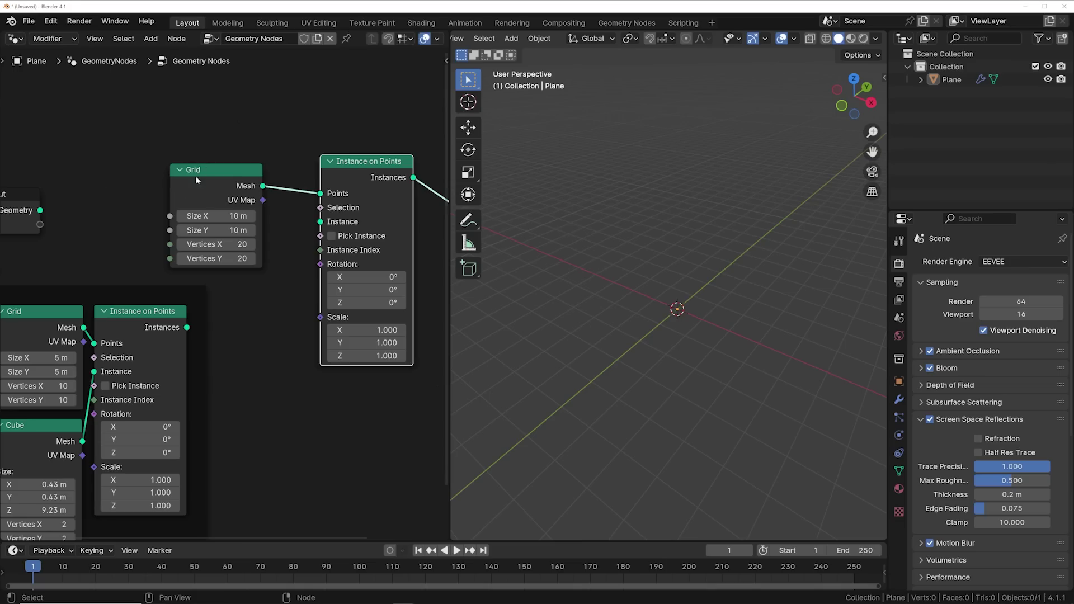
Step: Reposition the 10 m Grid node and connect the framed group's Instances output to the second Instance on Points' Instance input
left_click_drag(196, 179, 201, 162)
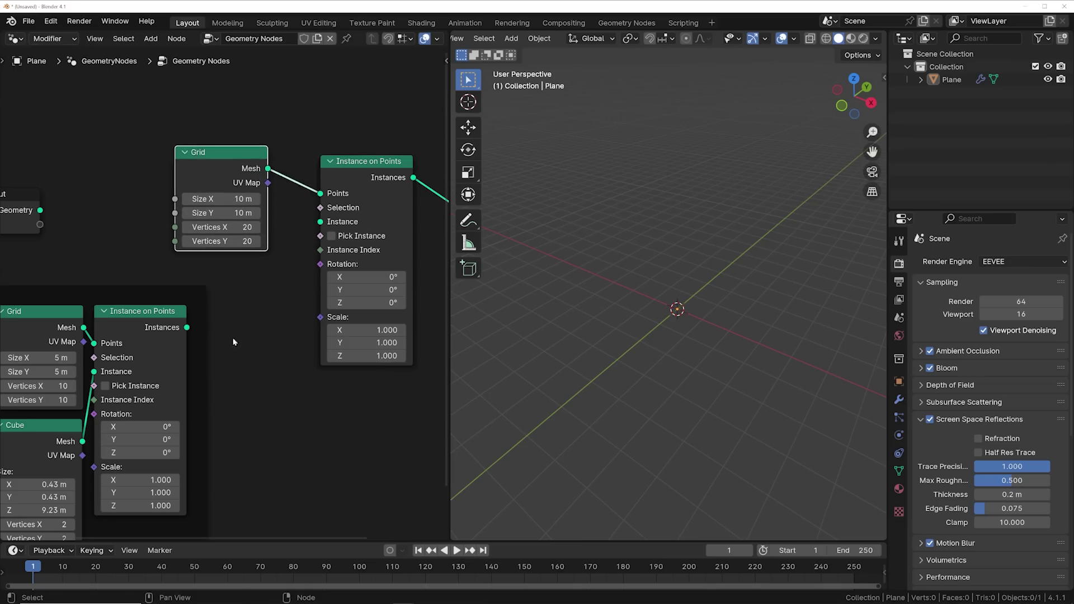
left_click_drag(317, 226, 320, 222)
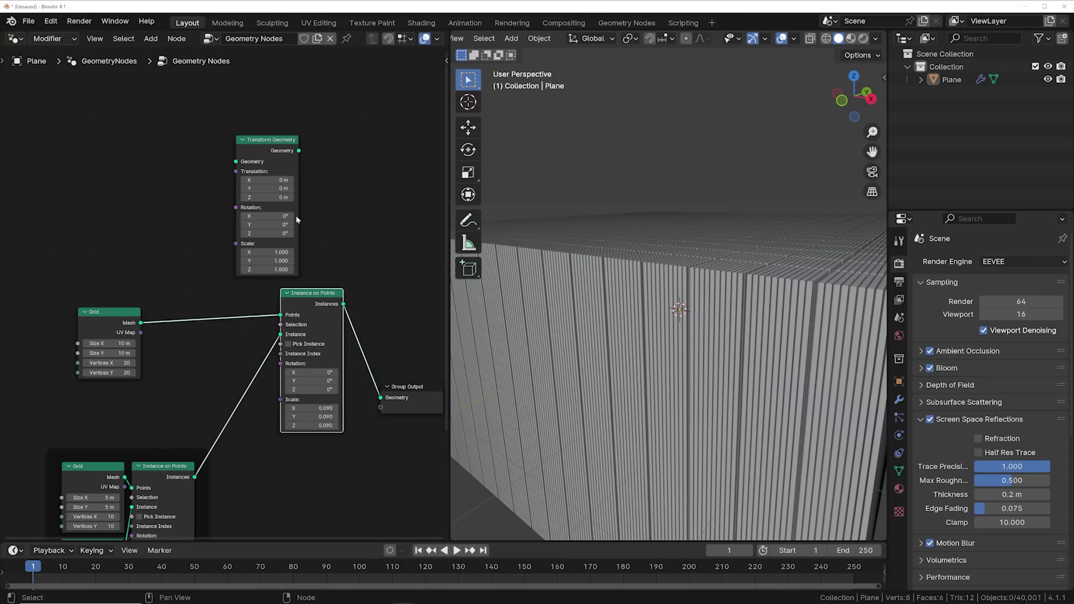
Step: Insert the Transform Geometry node between the 10 m Grid and Instance on Points and change its Y rotation
left_click_drag(270, 140, 208, 224)
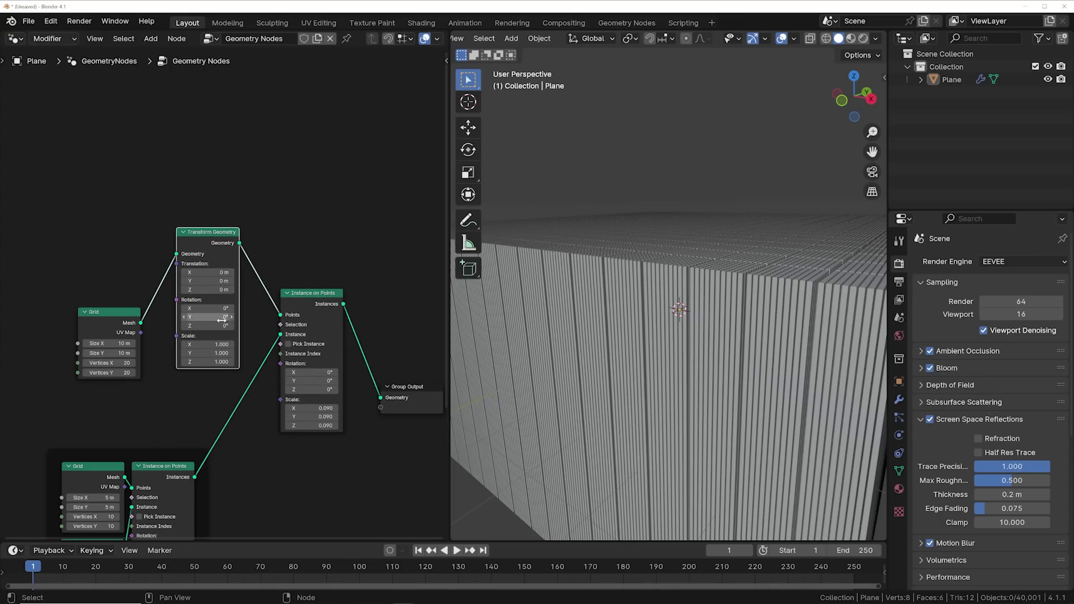
left_click_drag(222, 319, 254, 319)
mouse_move(715, 335)
middle_mouse_down()
mouse_move(641, 344)
mouse_move(699, 340)
middle_mouse_up()
key("Home")
Step: Darken the white end stop of the Color Ramp between the Noise Texture and Combine XYZ to grey
left_click_drag(305, 160, 291, 313)
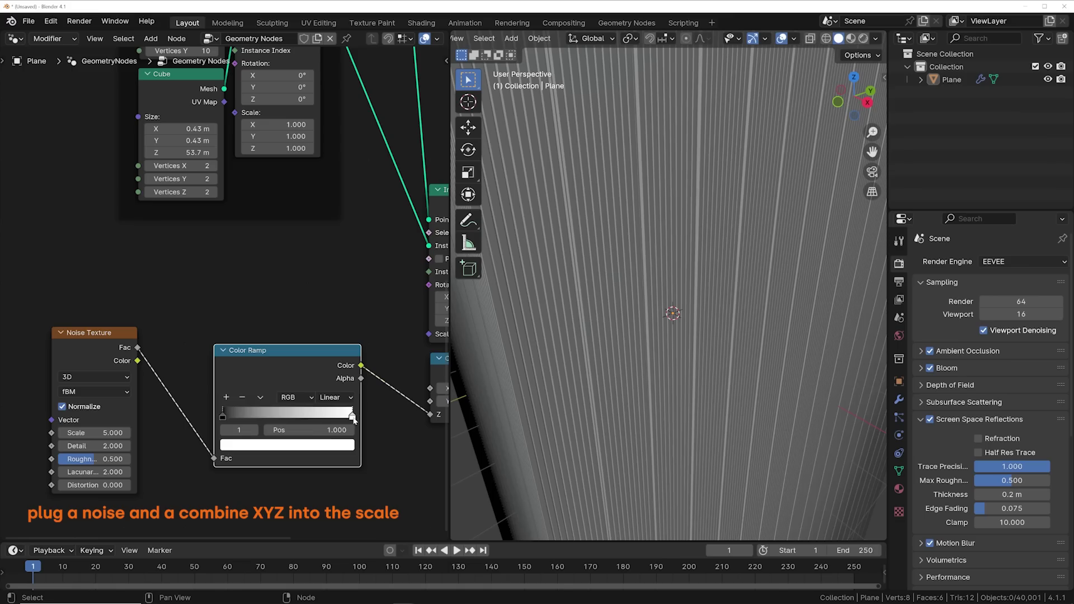
left_click(331, 429)
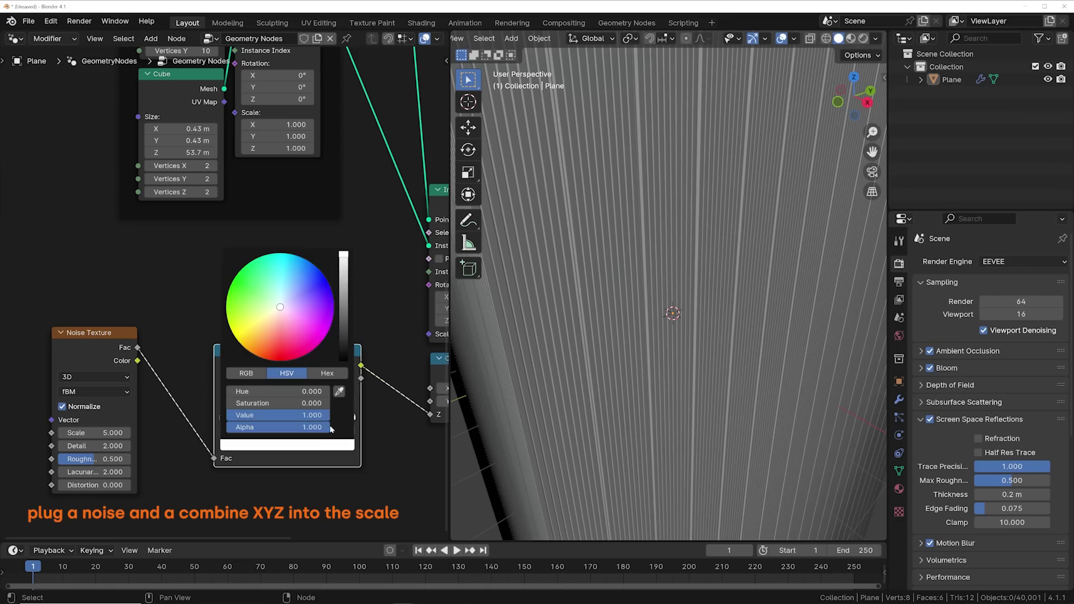
left_click_drag(343, 271, 343, 323)
middle_click_drag(643, 313, 660, 298)
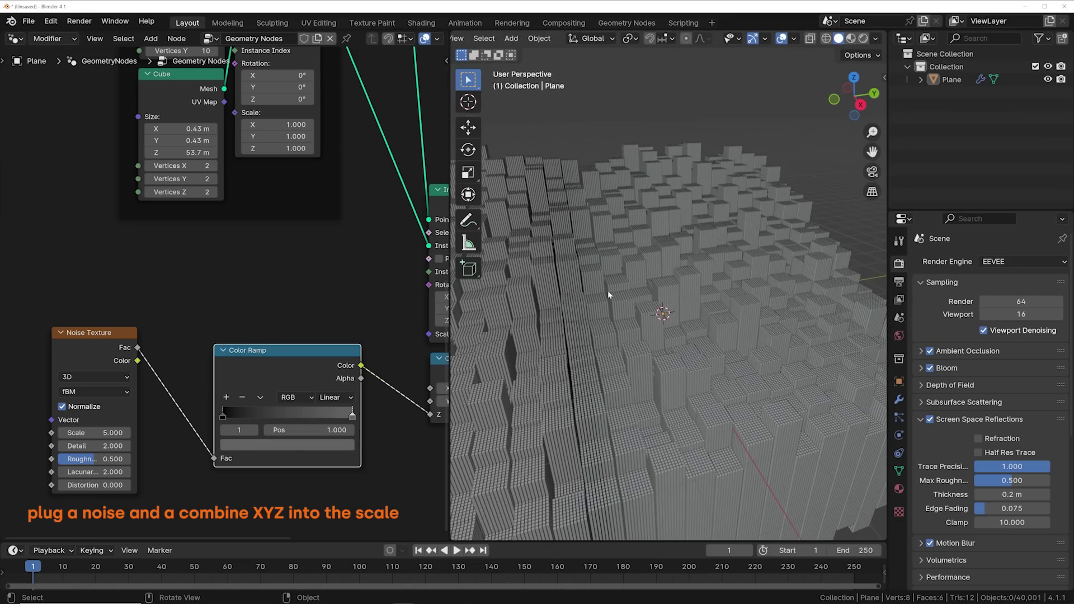
Step: Switch the Noise Texture to 4D and vary its W value to shift the column heights
left_click(88, 444)
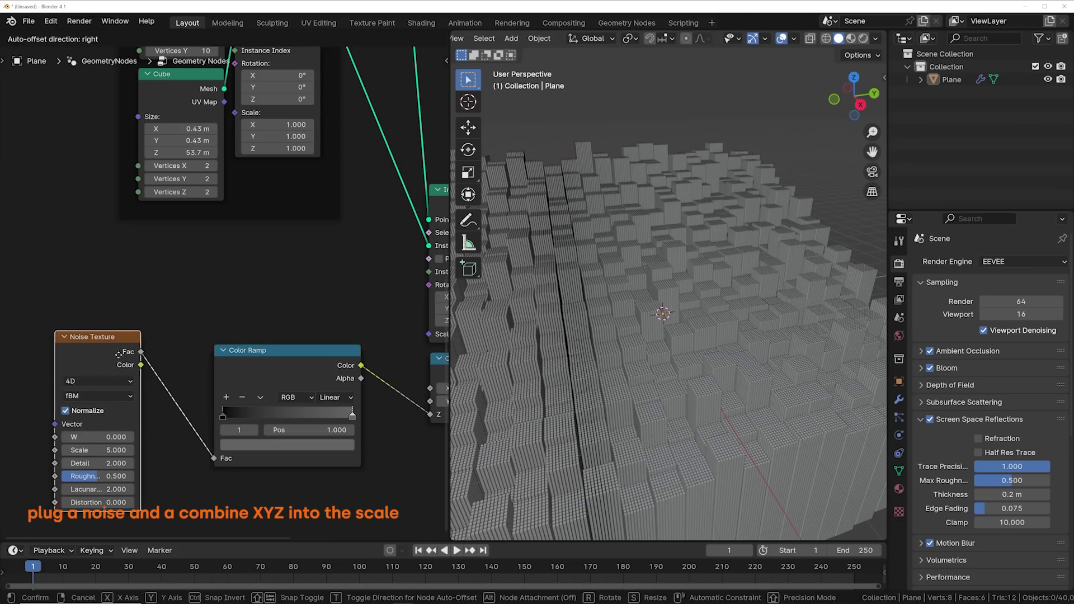
scroll(224, 279, "down", 2)
left_click_drag(67, 423, 639, 356)
scroll(639, 356, "up", 4)
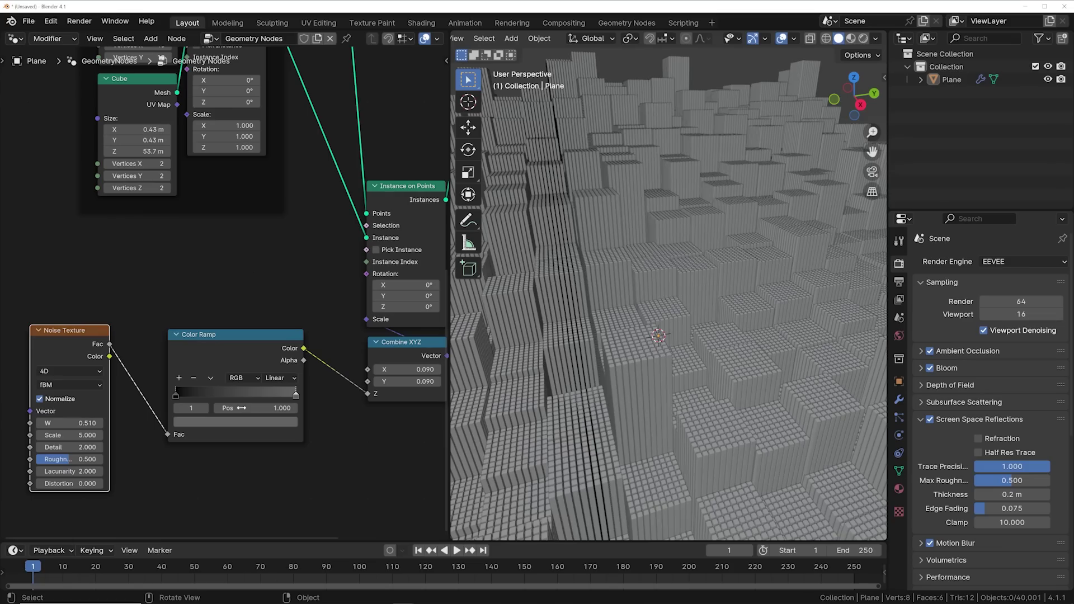
left_click_drag(66, 423, 795, 422)
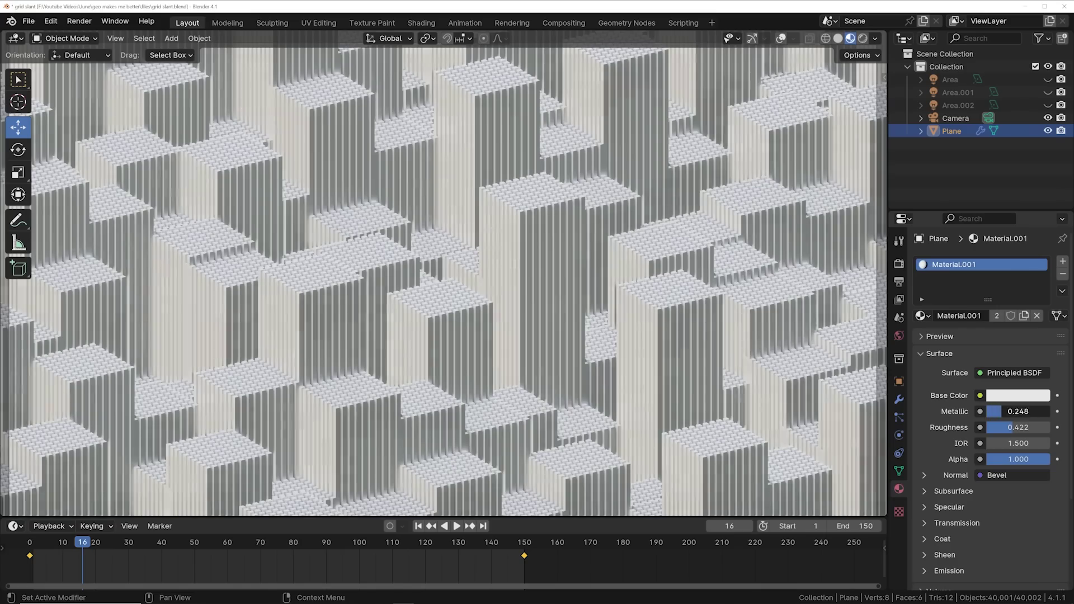
Step: Set the Metallic value of the plane's Material.001 to 1.000
left_click_drag(1006, 412, 1040, 411)
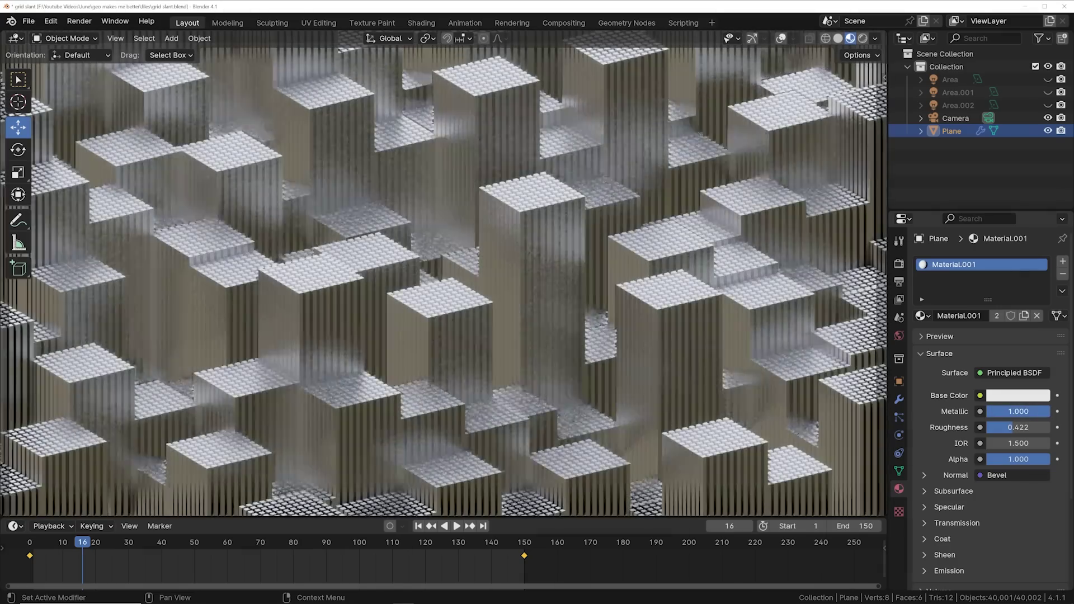
middle_click_drag(643, 324, 593, 342)
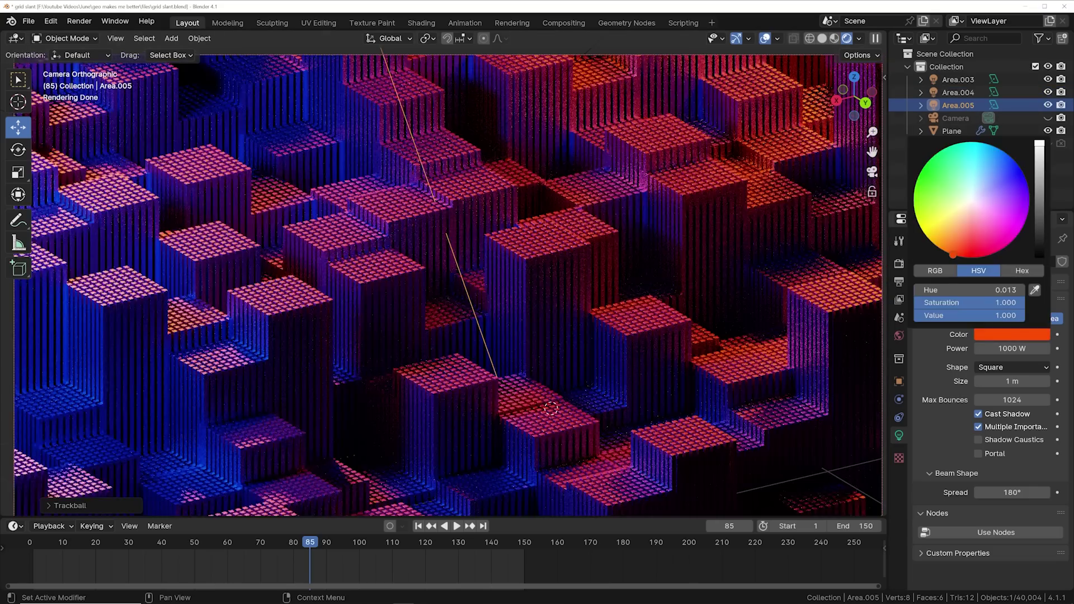
Step: Change the color of the Area.005 light to a green hue
left_click(919, 190)
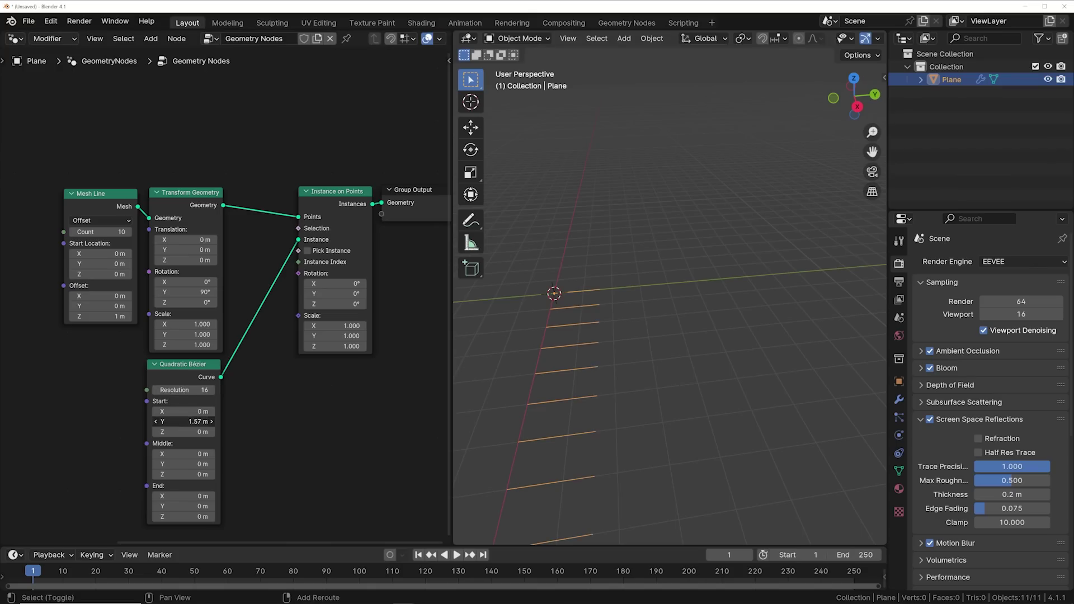
Step: Raise the Mesh Line node's Count to 225 so the instanced curves cover a wider area
left_click_drag(104, 201, 87, 188)
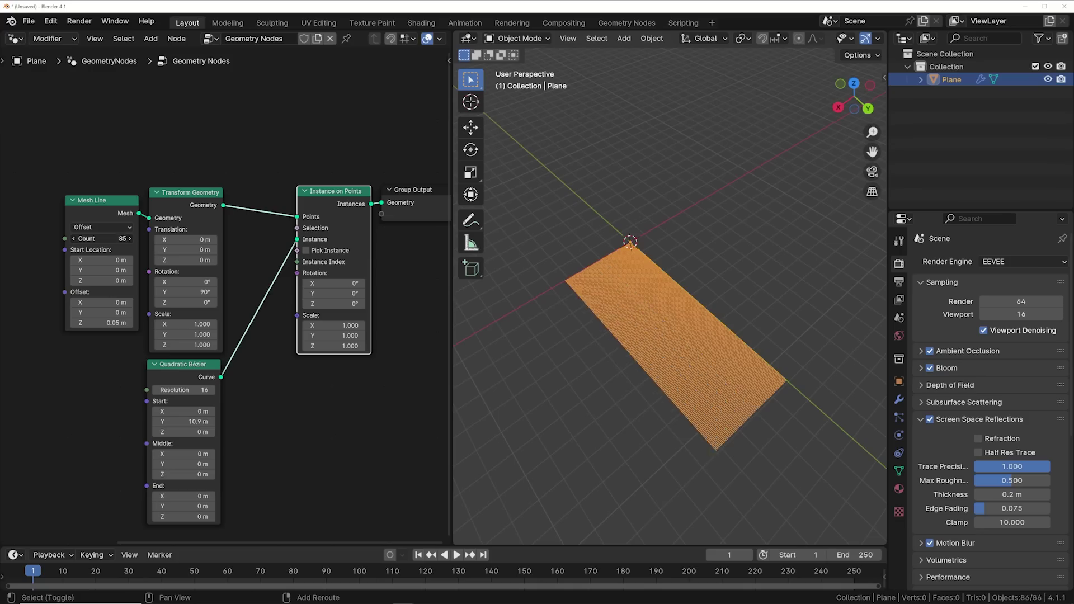
left_click_drag(103, 238, 121, 239)
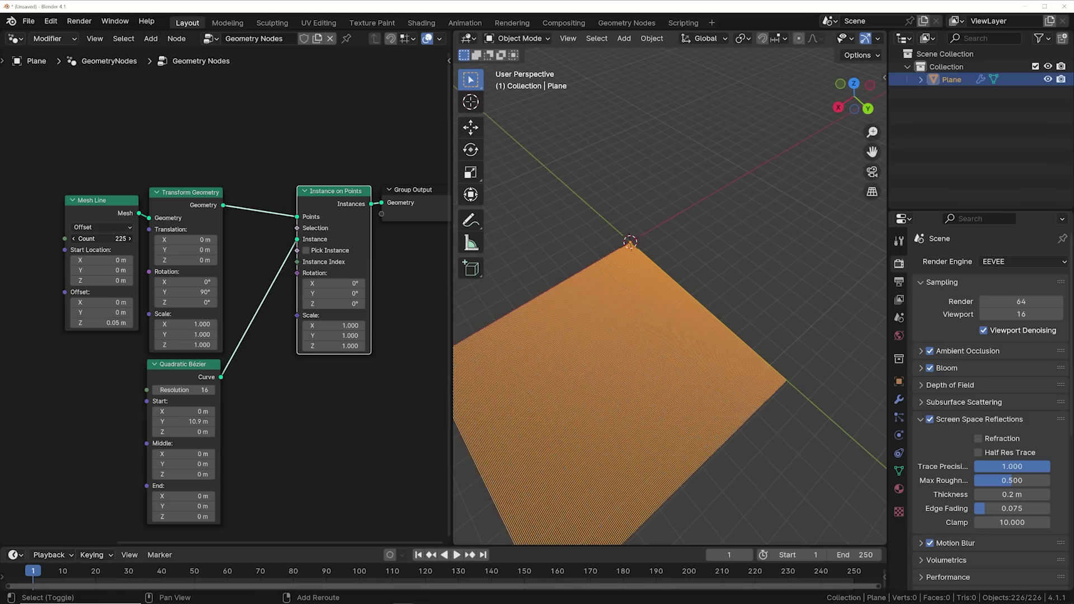
middle_click_drag(561, 261, 586, 339)
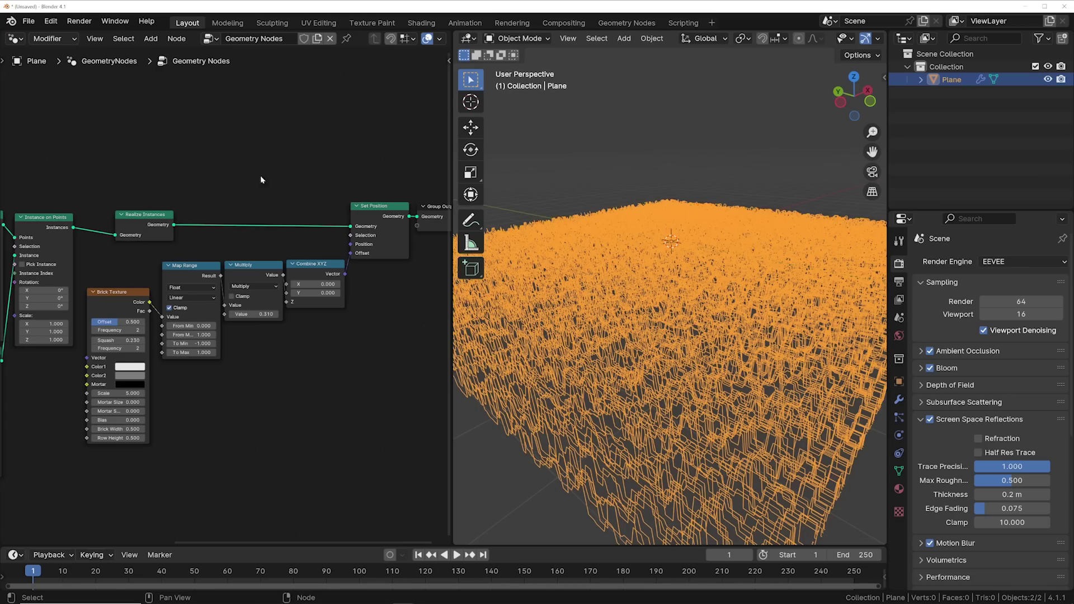
Step: Set the Brick Texture's Scale to 0.450 and inspect the displaced lines from several angles
left_click_drag(119, 393, 98, 393)
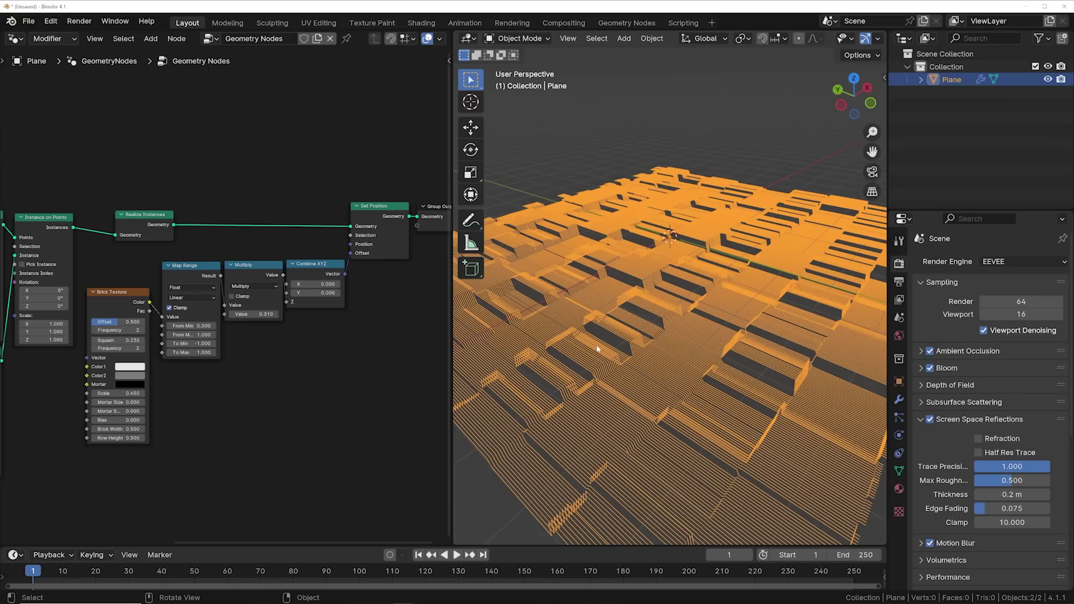
middle_click_drag(622, 305, 655, 375)
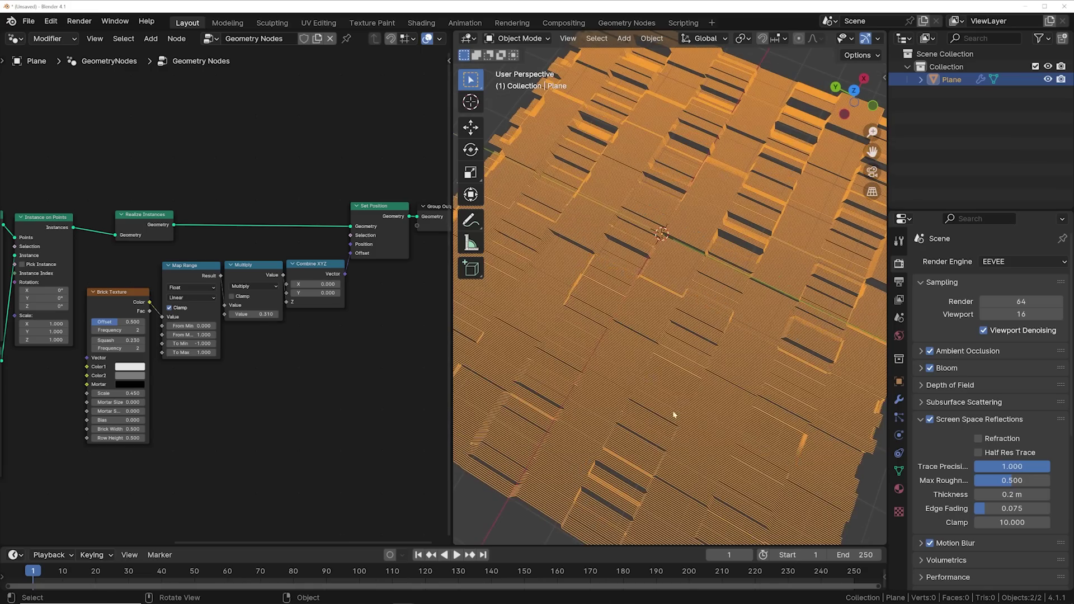
middle_click_drag(674, 415, 645, 307)
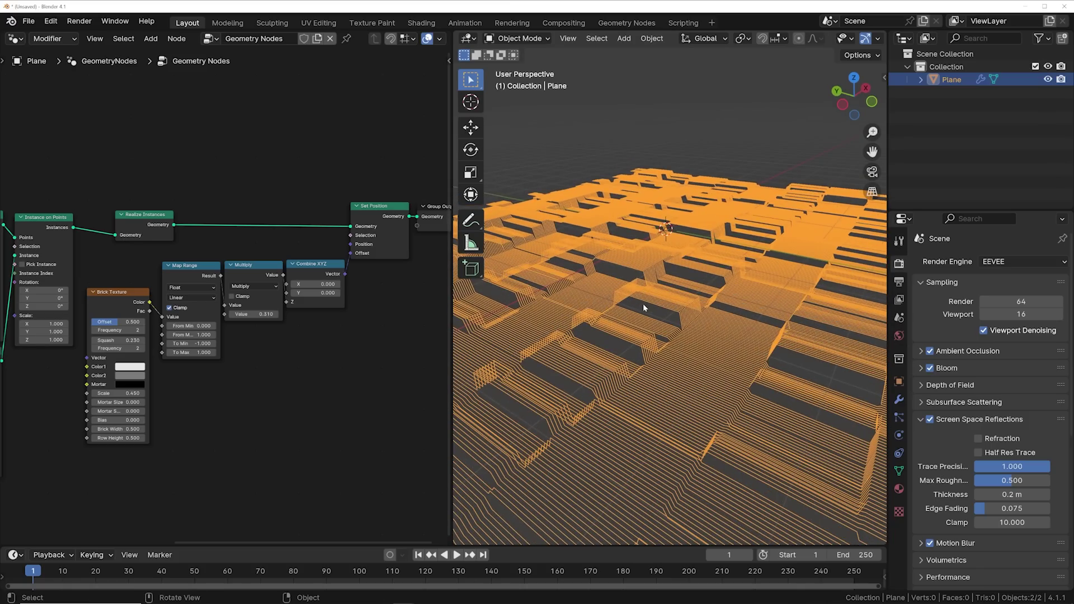
Step: Move Group Output away from Set Position and place the Curve Circle node beneath Curve to Mesh
middle_click_drag(448, 212, 246, 234)
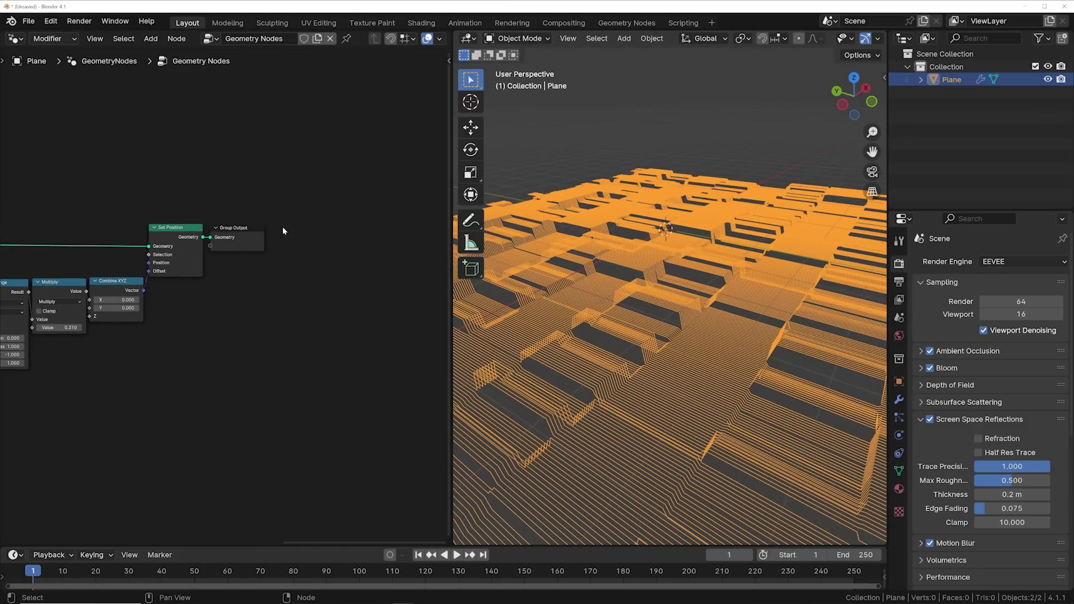
left_click_drag(247, 234, 368, 236)
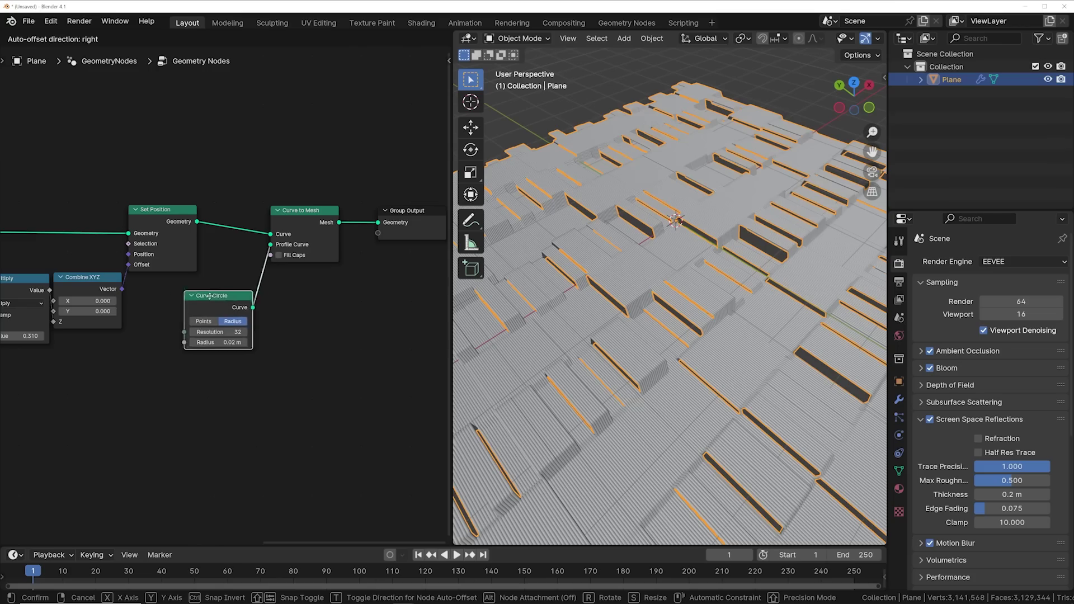
left_click_drag(216, 305, 302, 278)
middle_click_drag(588, 342, 619, 314)
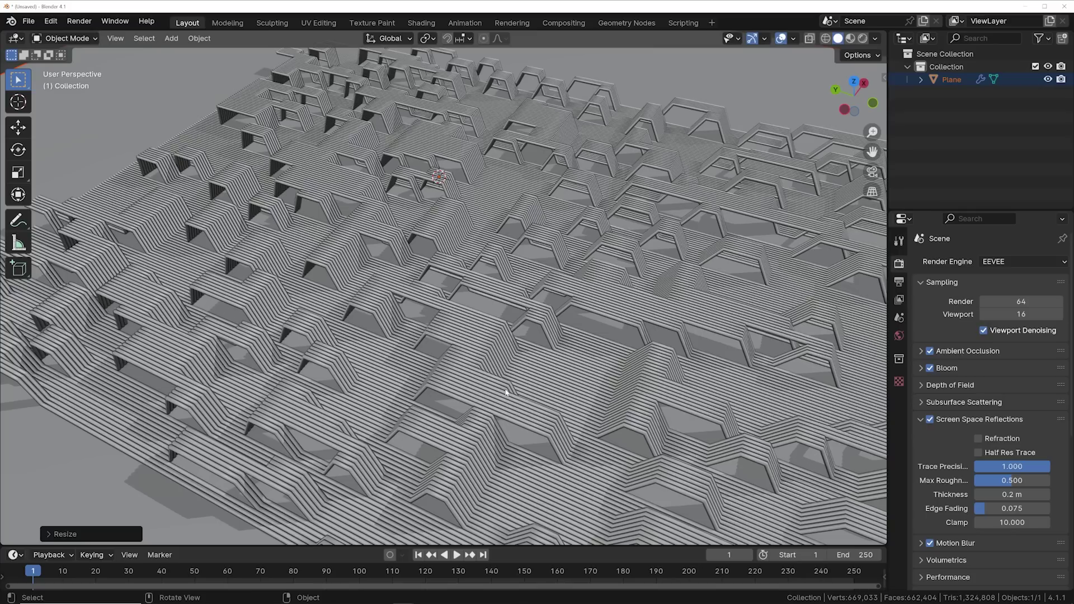
middle_click_drag(506, 392, 392, 316)
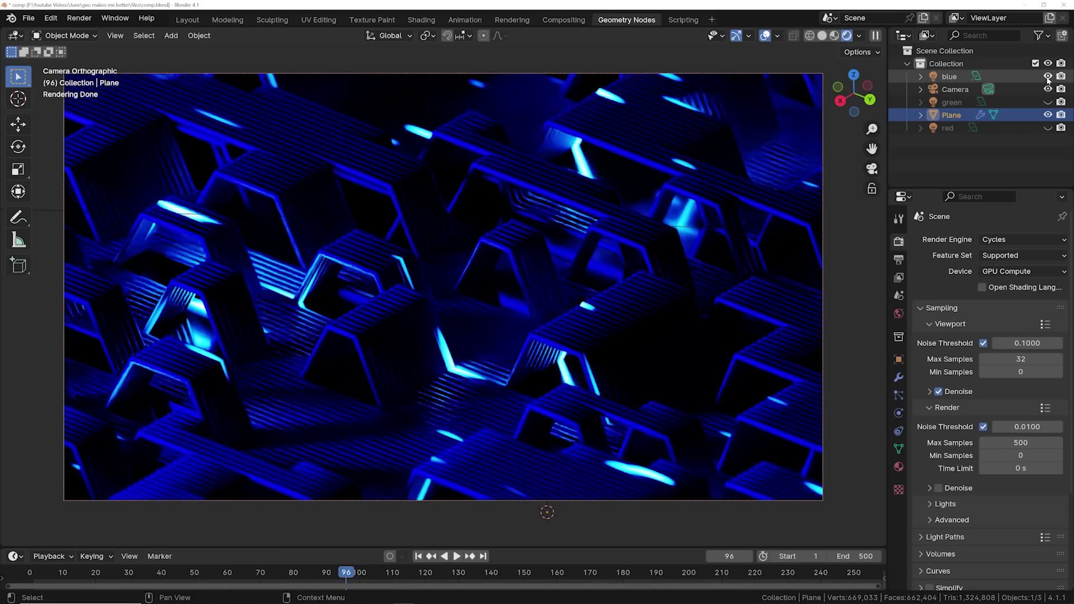
Step: Unhide the green and red lights and switch the viewport to solid shading
left_click(1048, 102)
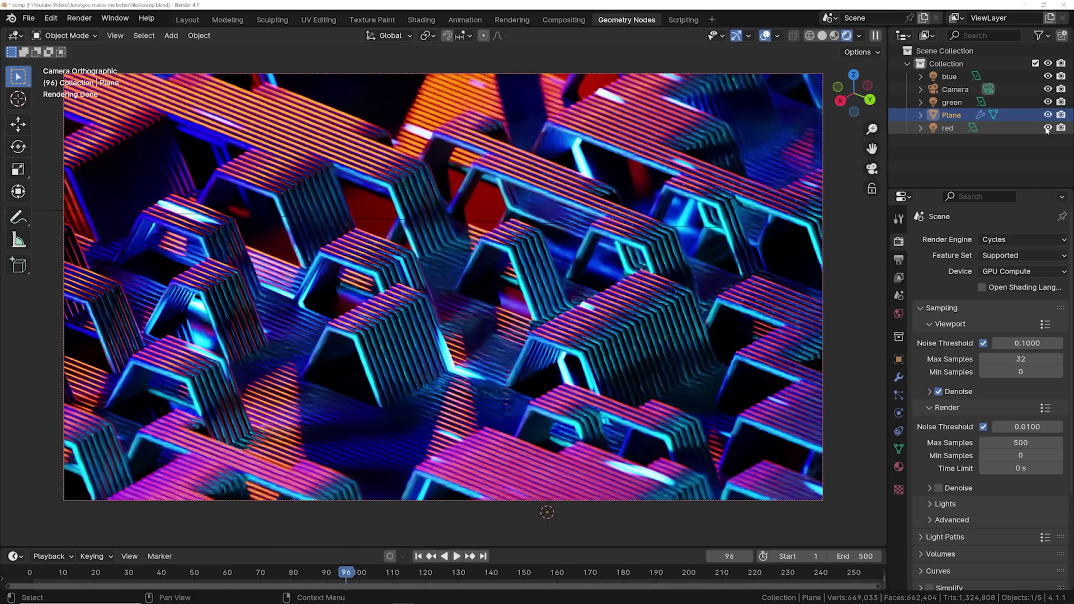
left_click(821, 35)
middle_click_drag(269, 269, 414, 273)
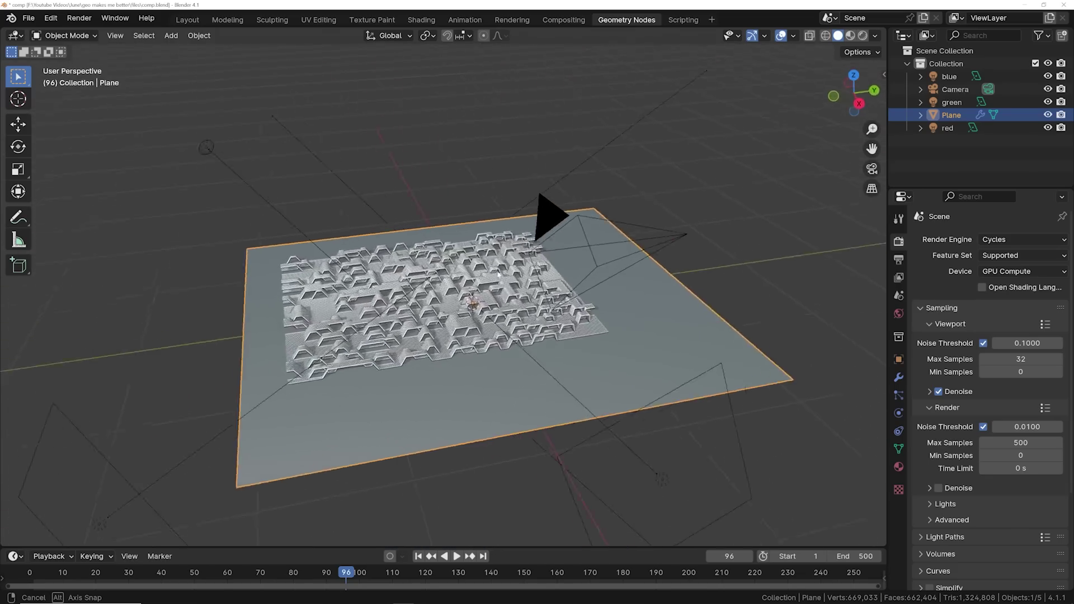
Step: Connect the Color Ramp to the Principled BSDF's emission color and change its white stop to blue
mouse_move(210, 301)
left_mouse_down()
mouse_move(227, 337)
mouse_move(238, 335)
left_mouse_up()
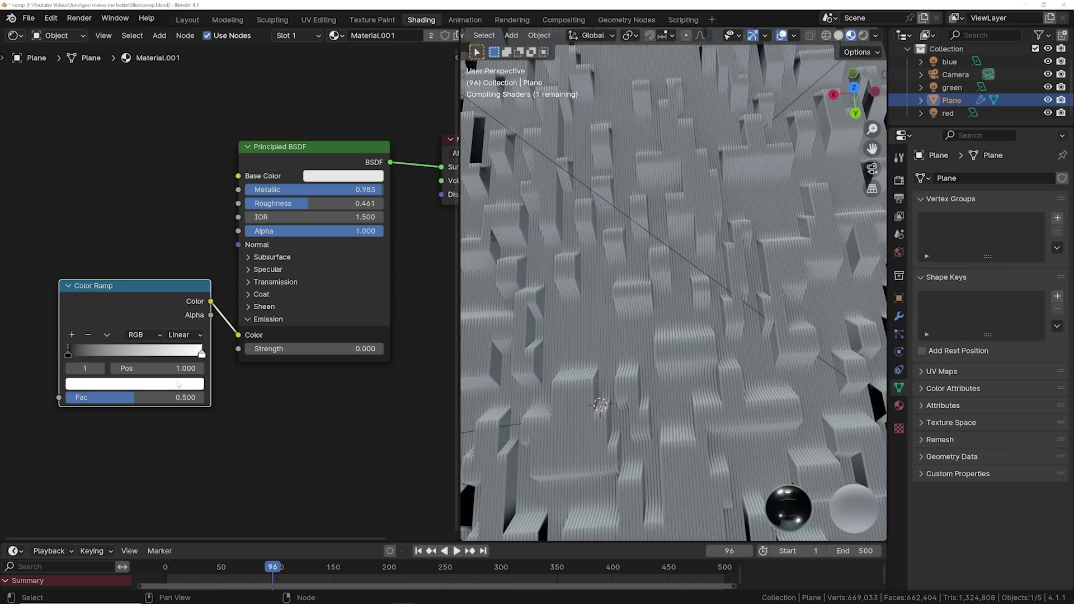
left_click(178, 384)
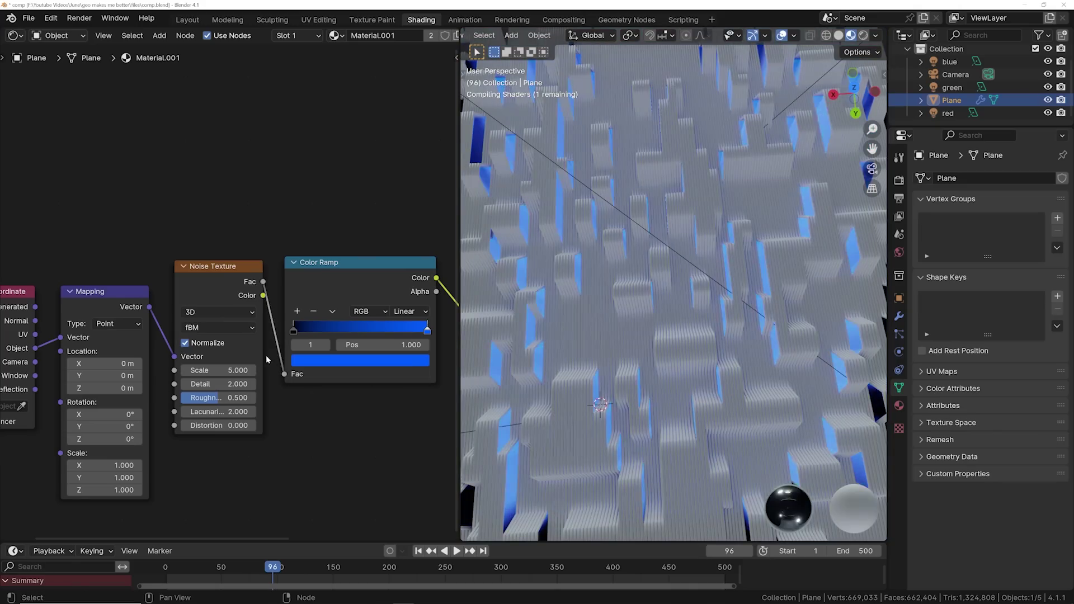
Step: Move the Color Ramp's black stop to 0.544 and stretch the noise through the Mapping node's scale
left_click_drag(301, 330, 371, 327)
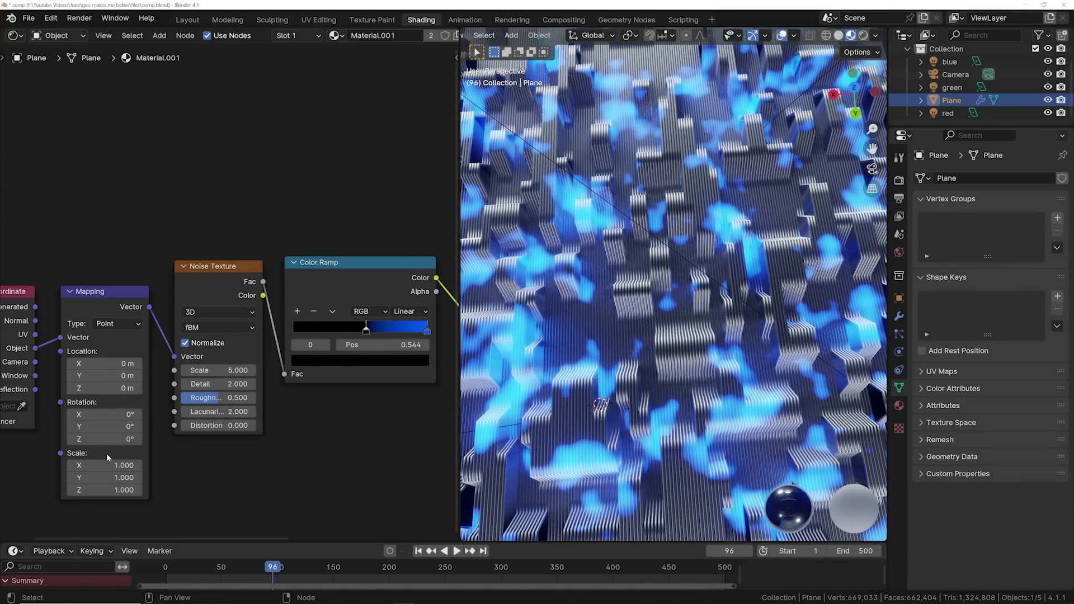
left_click_drag(119, 476, 75, 477)
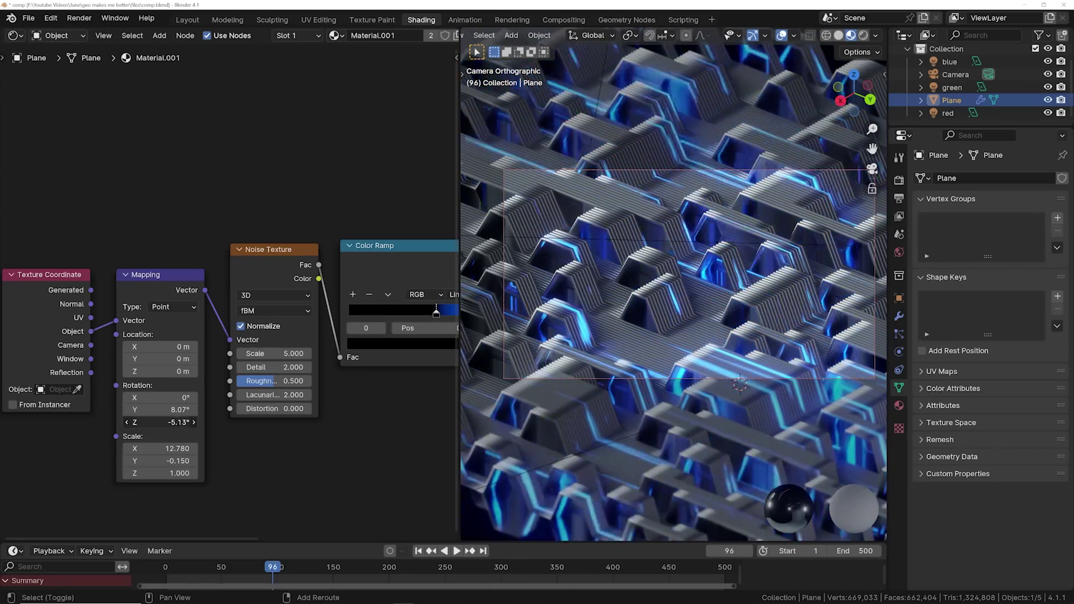
Step: Adjust the Mapping node's Z rotation to about -8° and check the emission lines in the camera view
left_click_drag(162, 422, 142, 422)
middle_click_drag(632, 302, 595, 353, "shift")
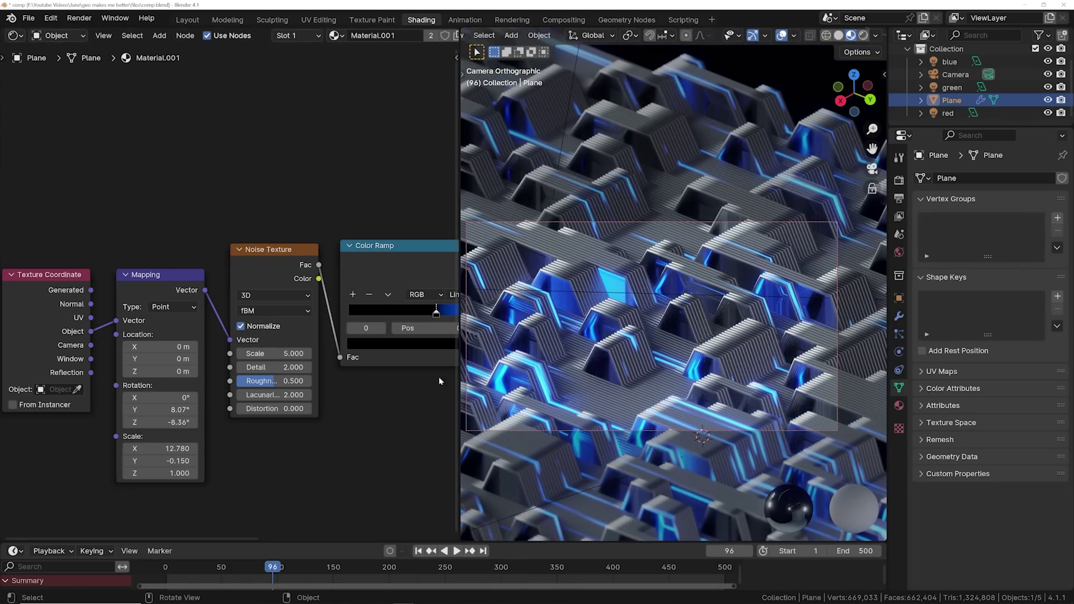
mouse_move(159, 424)
left_mouse_down()
mouse_move(231, 424)
mouse_move(164, 424)
left_mouse_up()
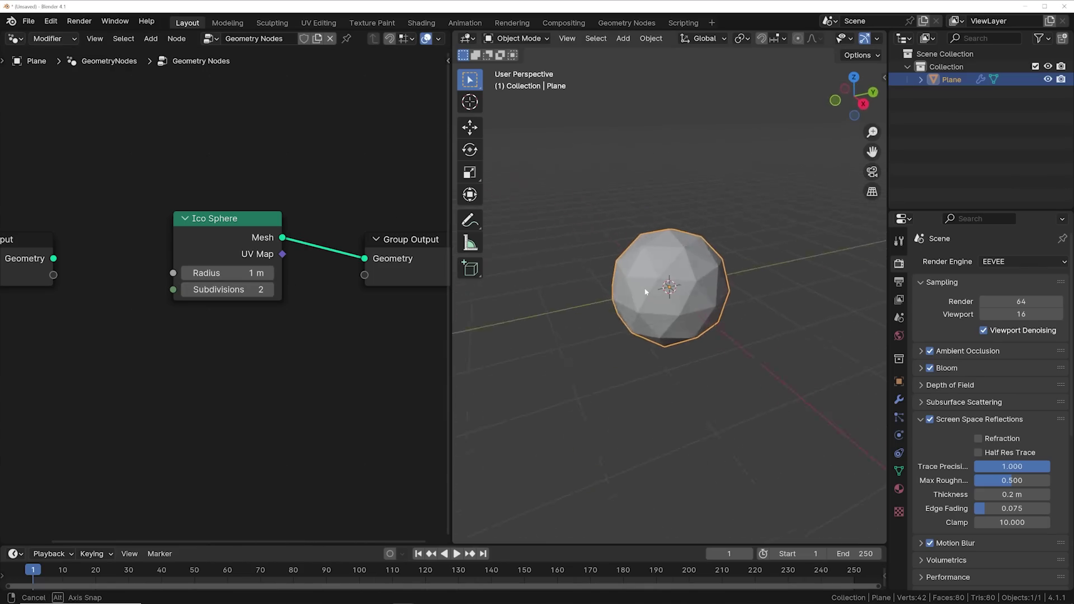
Step: Insert a Split Edges node after the Ico Sphere
key("shift+a")
type("split")
key("Return")
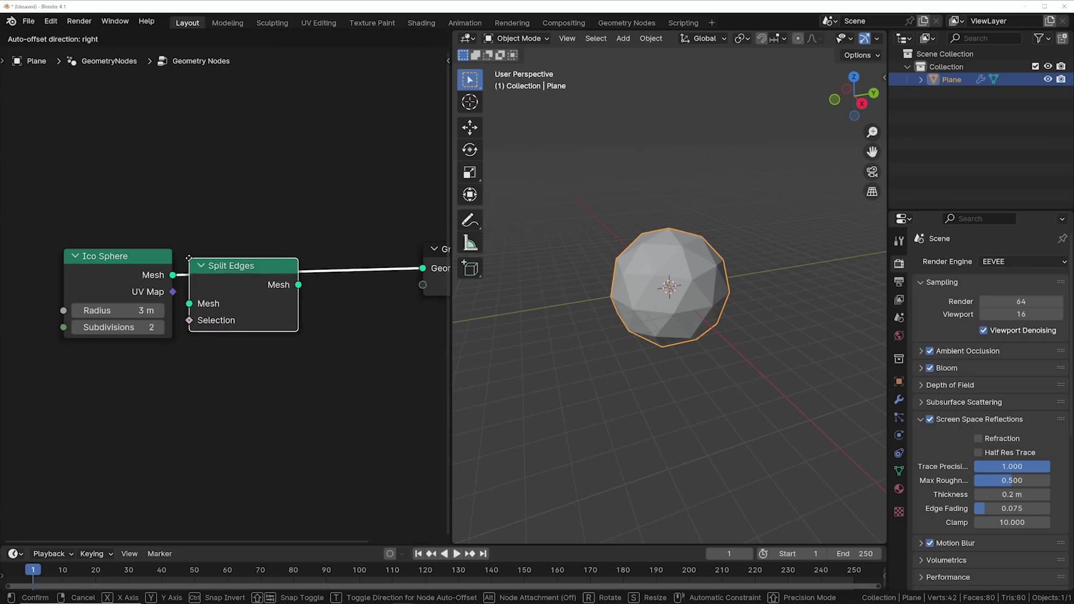
left_click(162, 232)
Step: Insert a Scale Elements node after Split Edges and reduce the face scale to 0.810
key("shift+a")
type("scale elements")
key("Return")
left_click(263, 269)
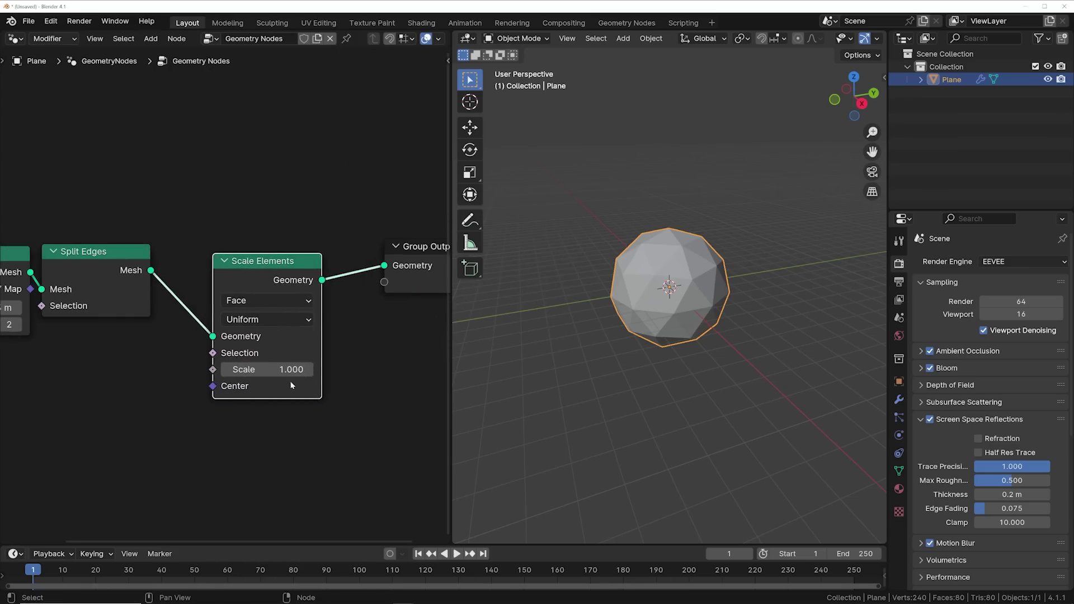
left_click_drag(269, 369, 236, 369)
scroll(641, 332, "up", 5)
left_click(577, 132)
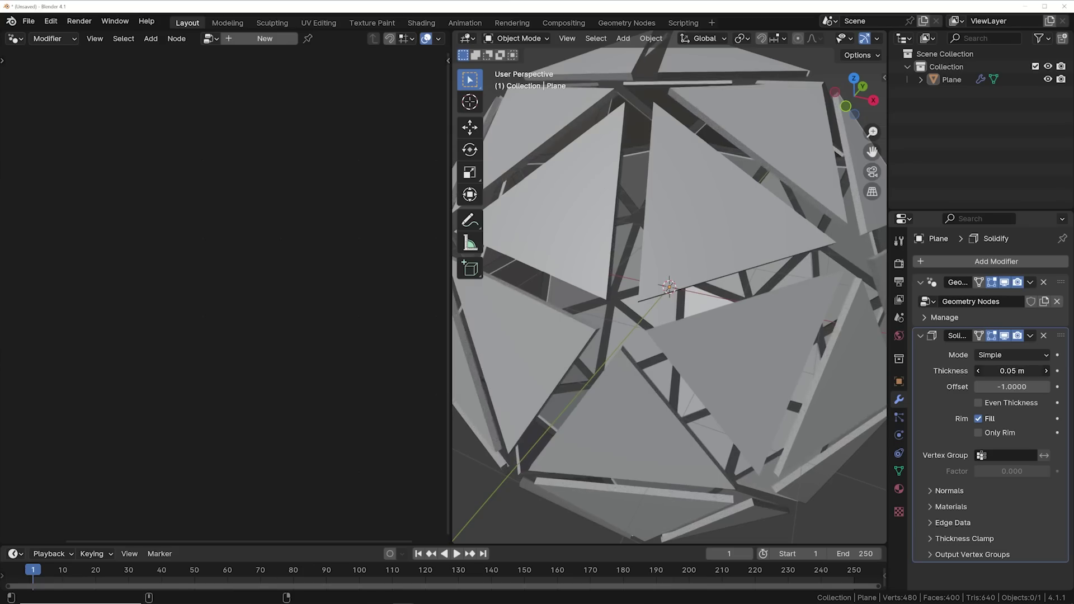
Step: Set the Bevel modifier's segments to 5, inspect the panelled sphere, and make the Geometry Nodes modifier active
left_click(1047, 493)
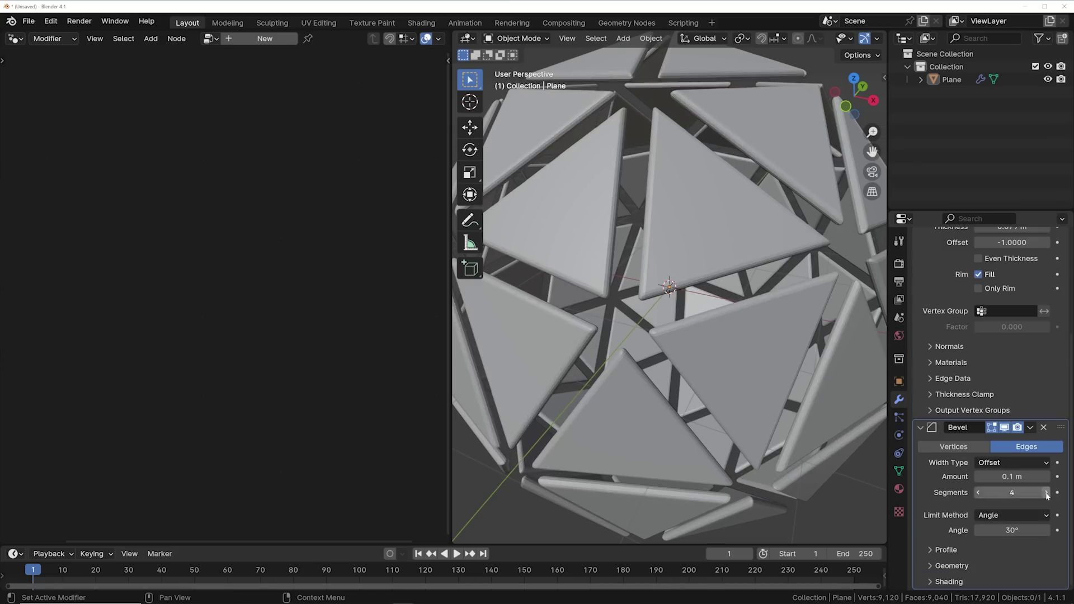
scroll(691, 315, "down", 6)
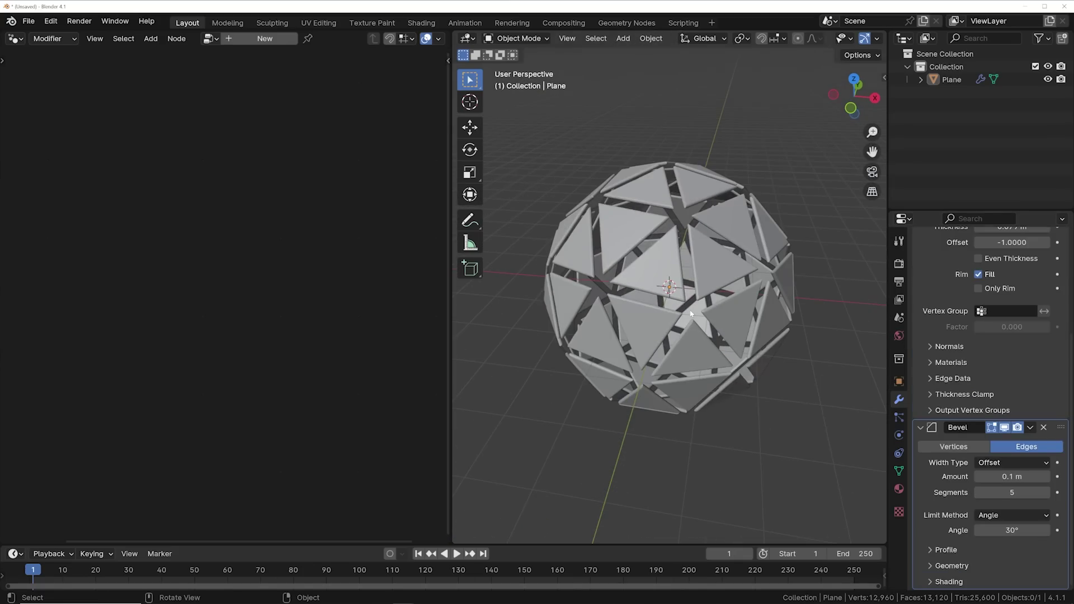
middle_click_drag(692, 314, 693, 296)
scroll(698, 310, "up", 2)
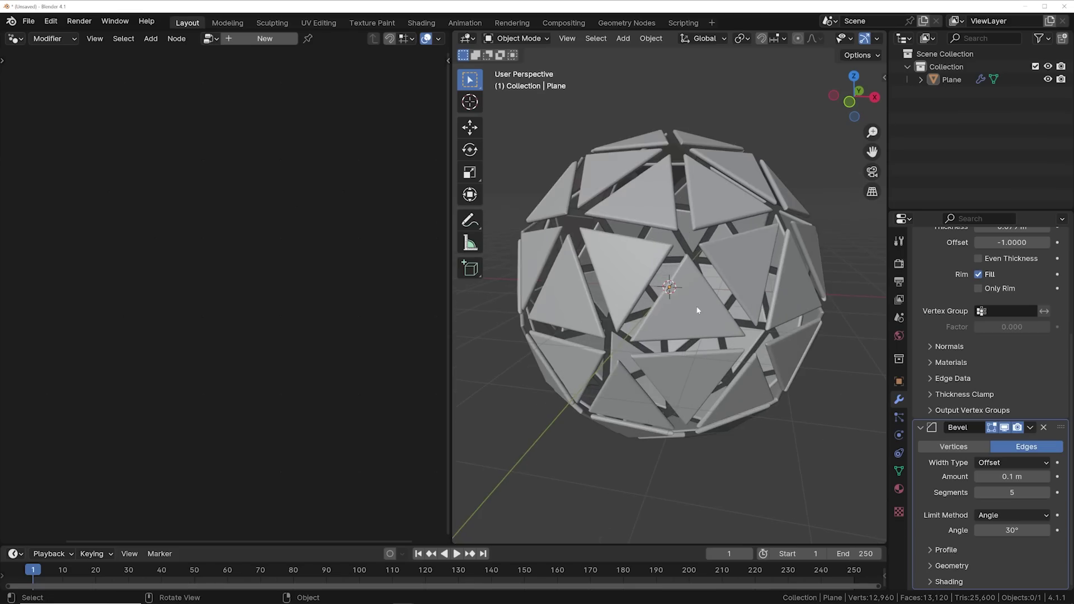
scroll(1014, 323, "up", 5)
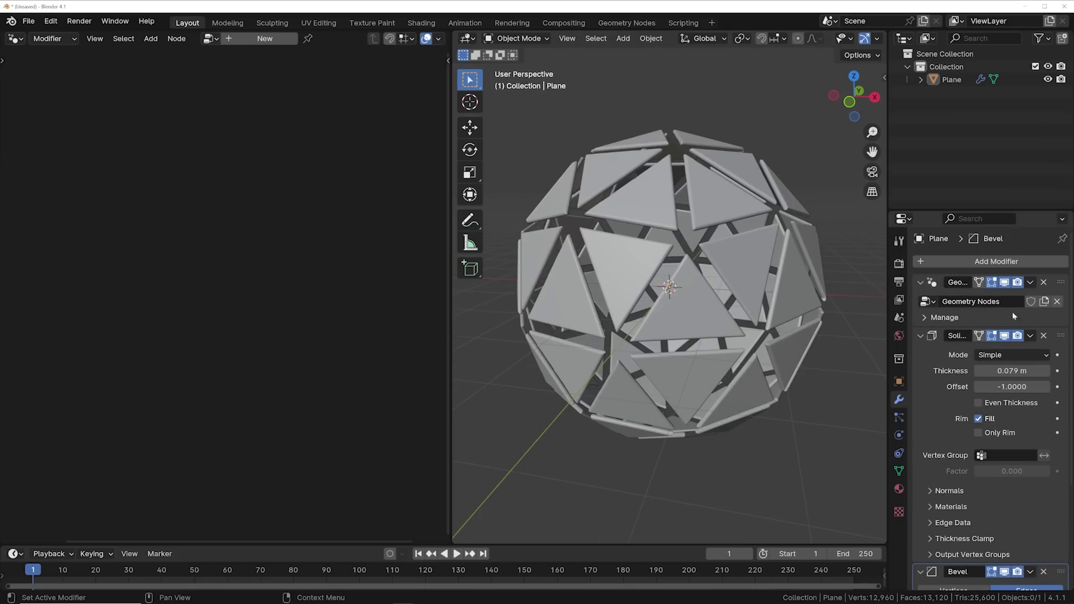
left_click(1055, 285)
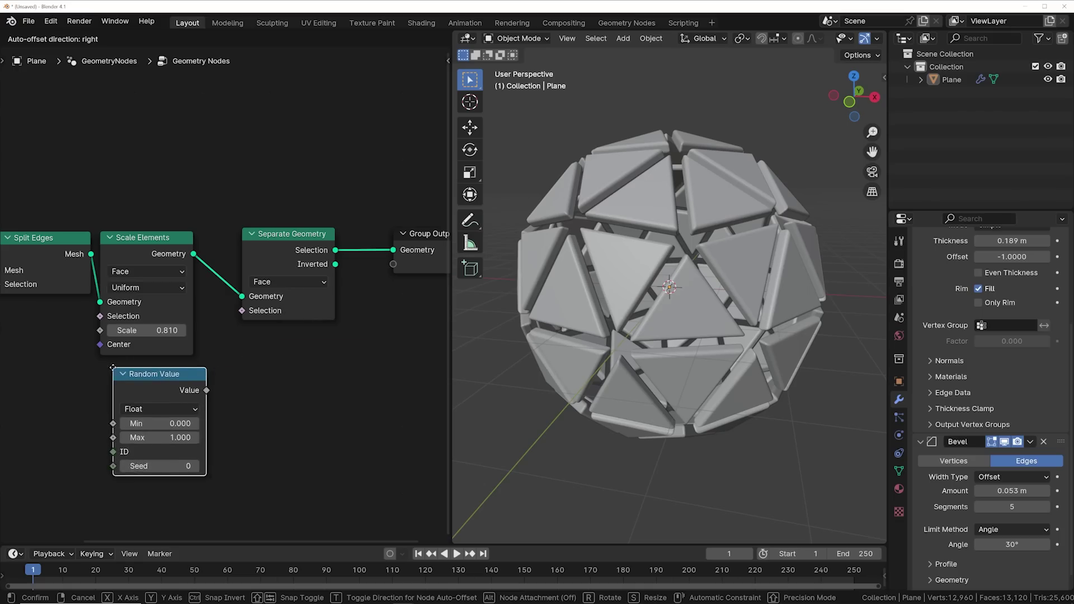
Step: Place the Random Value node beneath Scale Elements and set its seed to 3
left_click(106, 365)
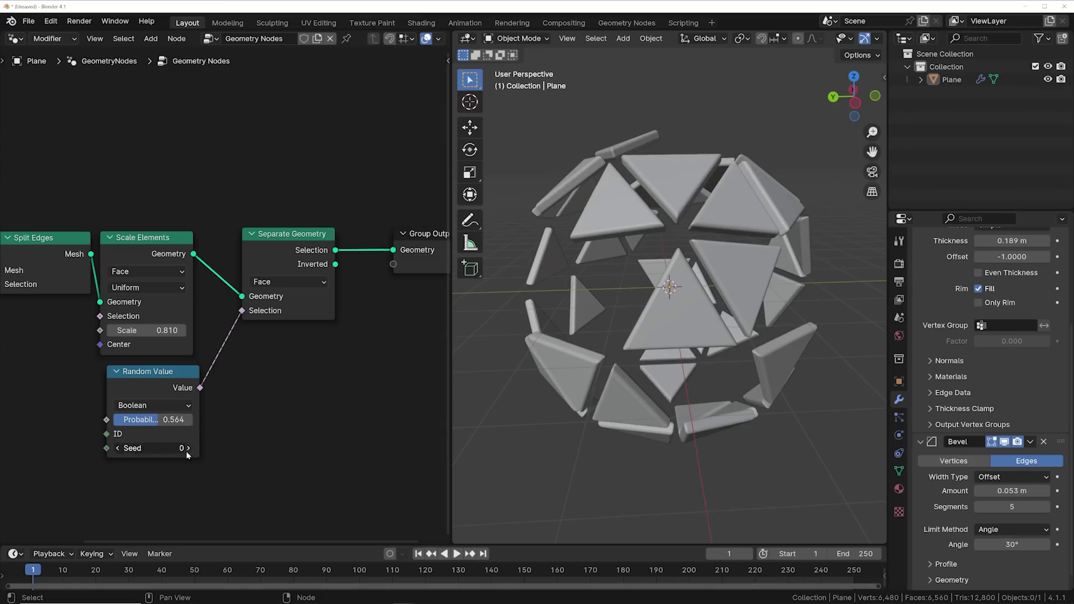
left_click(187, 448)
left_click(188, 448)
left_click(188, 448)
middle_click_drag(704, 361, 675, 365)
scroll(128, 268, "down", 3)
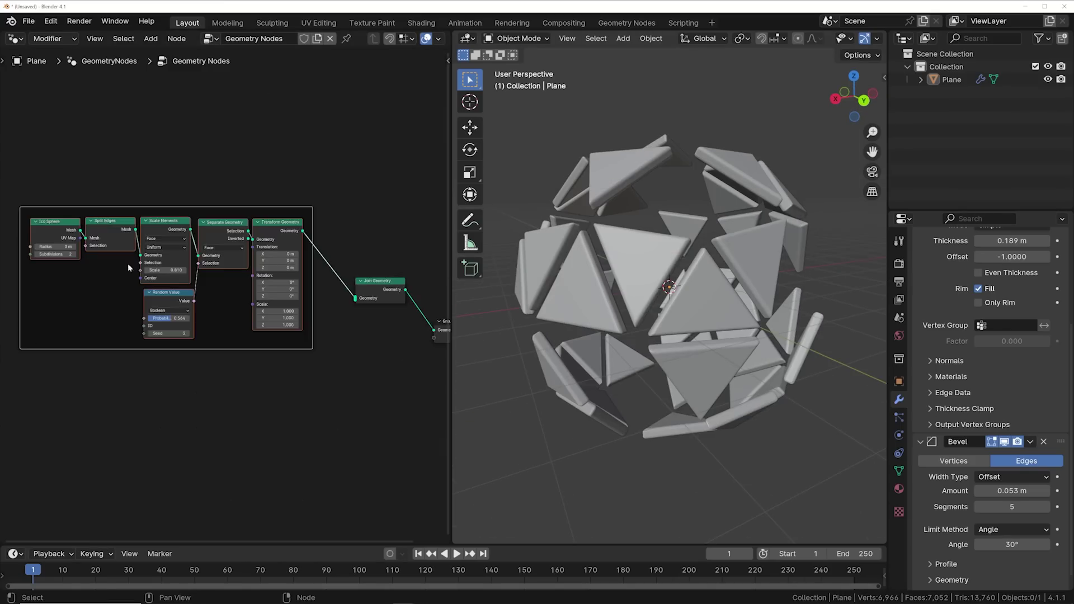
Step: Duplicate the framed sphere branch below the original, with Ico Sphere radius 3.45 m and face scale 0.630
key("shift+d")
left_click(190, 373)
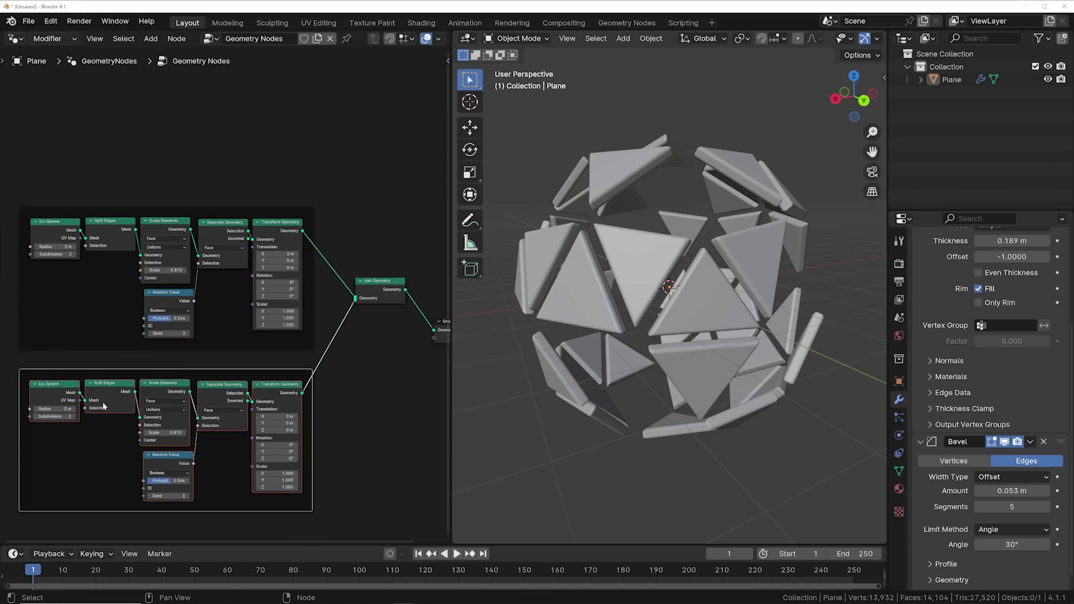
left_click_drag(56, 410, 84, 410)
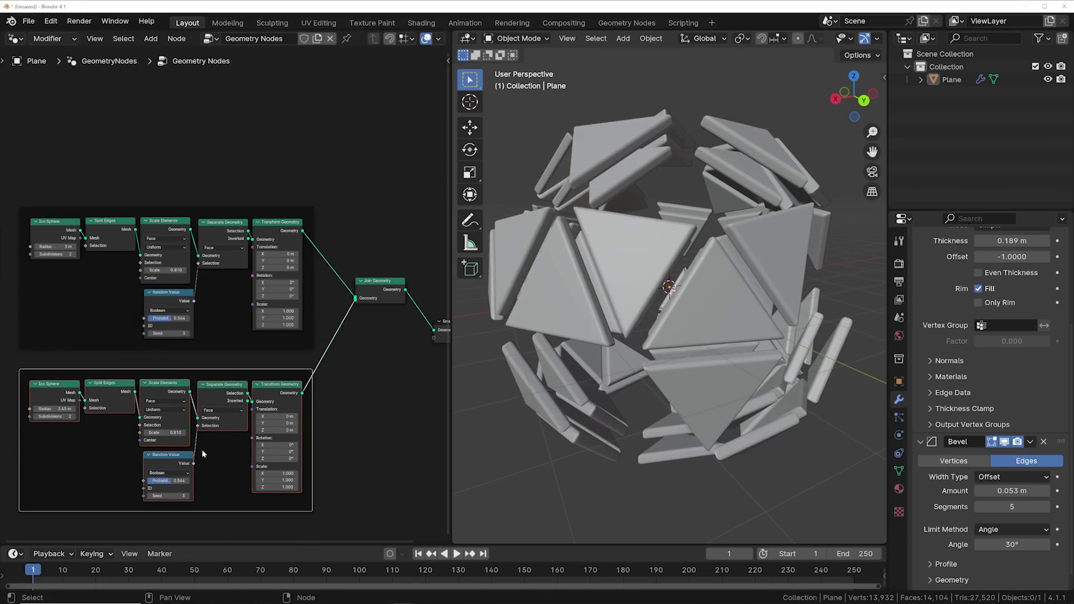
left_click_drag(163, 433, 149, 433)
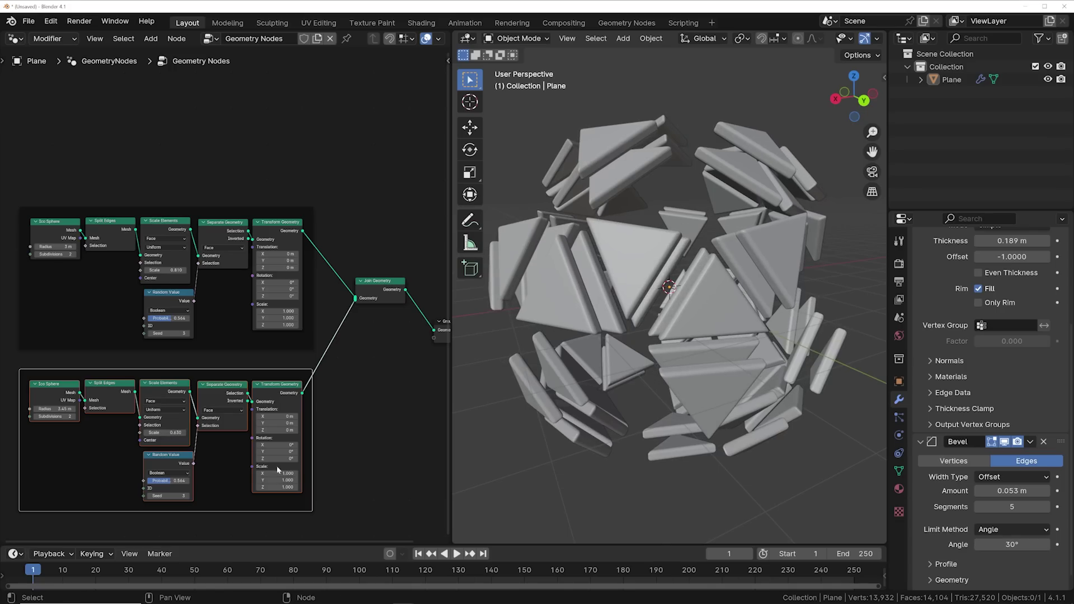
Step: Rotate the duplicate's Transform Geometry 47.1° on all axes and set its Random Value probability to 0.316
left_click_drag(280, 444, 316, 456)
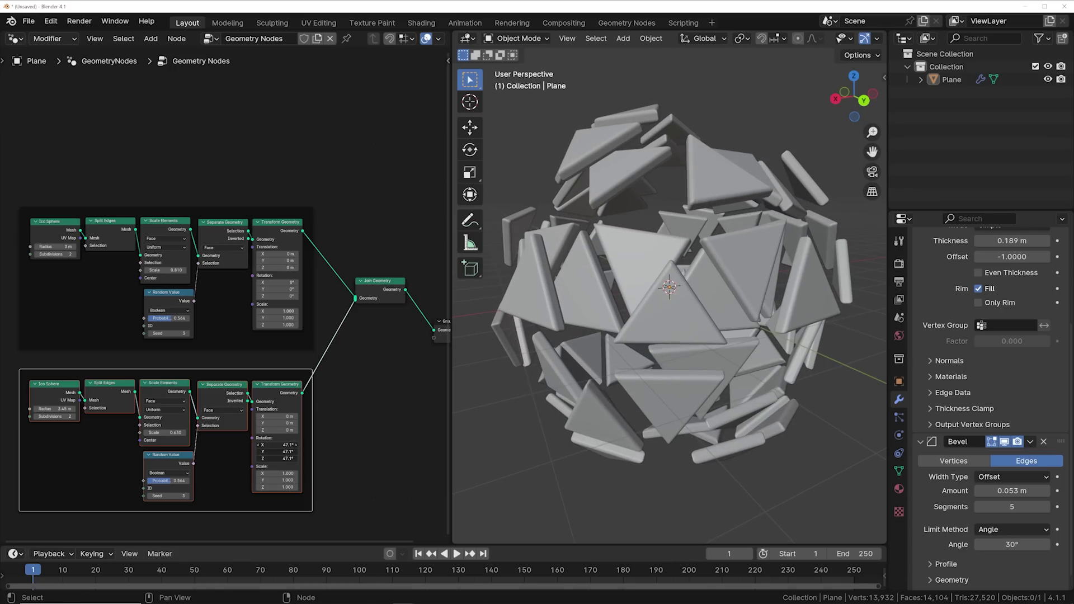
left_click_drag(171, 485, 159, 484)
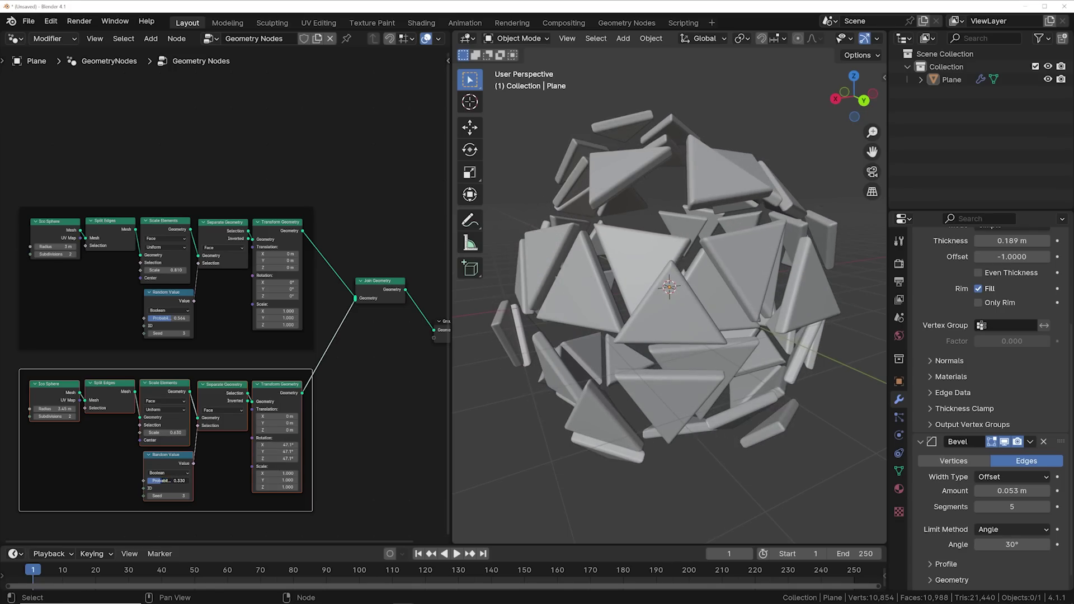
middle_click_drag(567, 317, 571, 242)
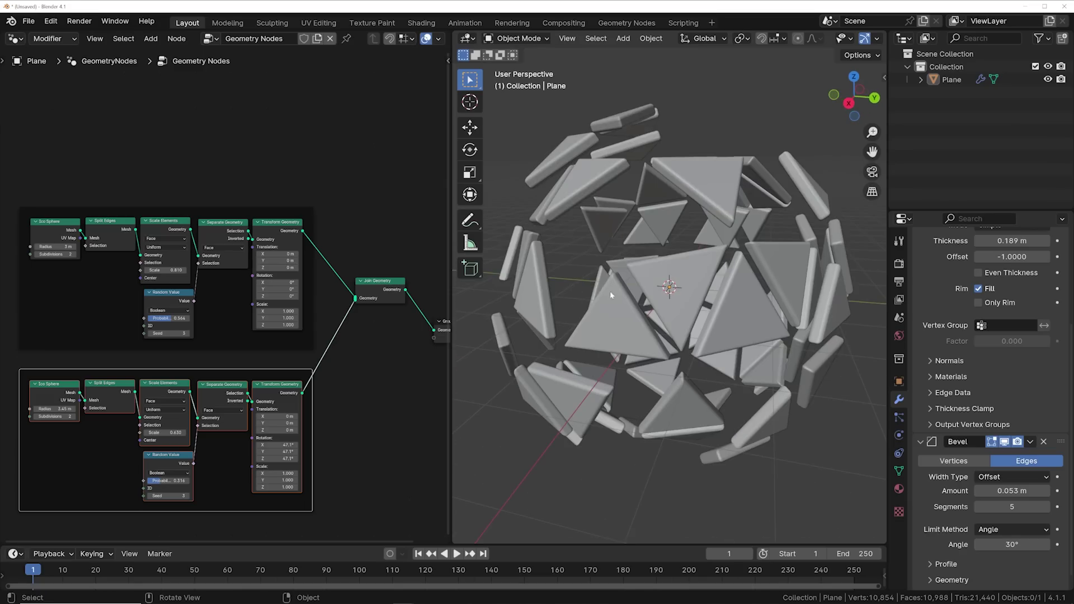
Step: Duplicate the modified sphere branch again below the existing ones and inspect the scattered triangle shells
scroll(235, 335, "down", 3)
key("shift+d")
left_click(297, 418)
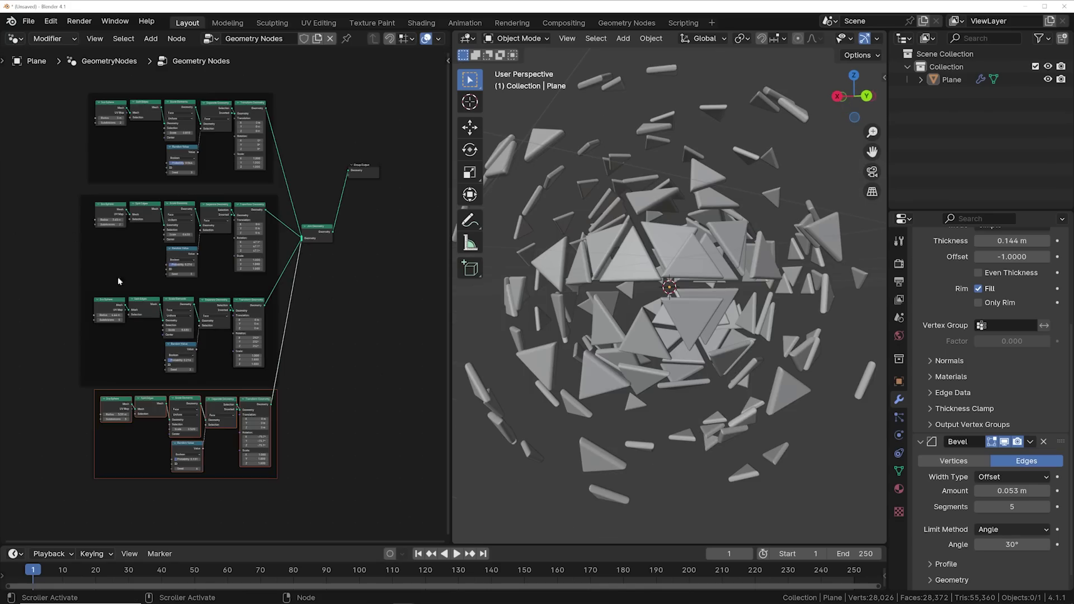
middle_click_drag(480, 255, 706, 270)
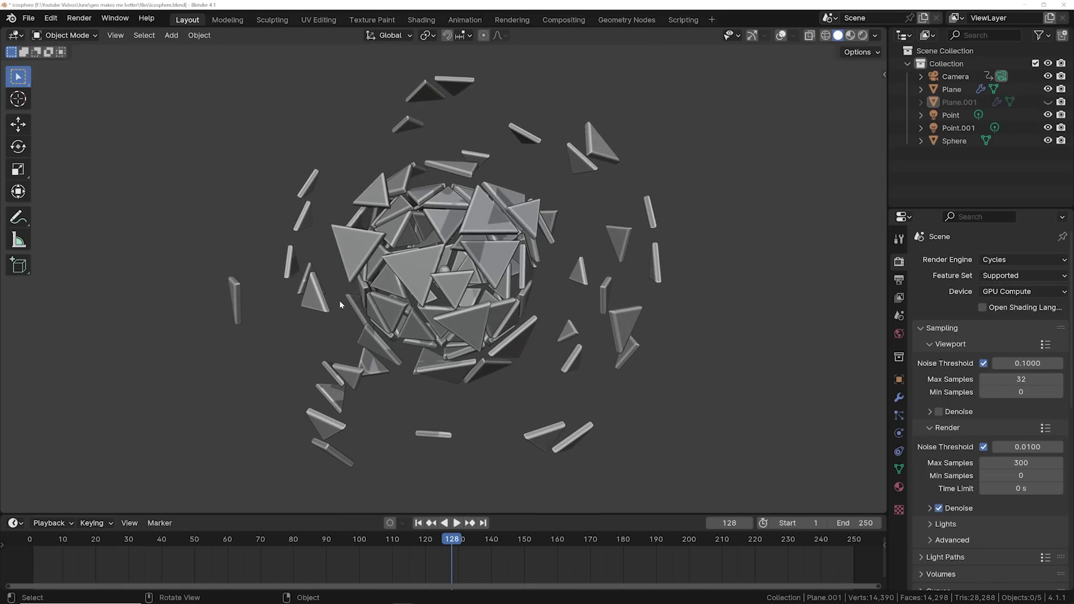
Step: Unhide Plane.001 in the icosphere scene and examine it up close
left_click(1047, 102)
scroll(404, 309, "up", 5)
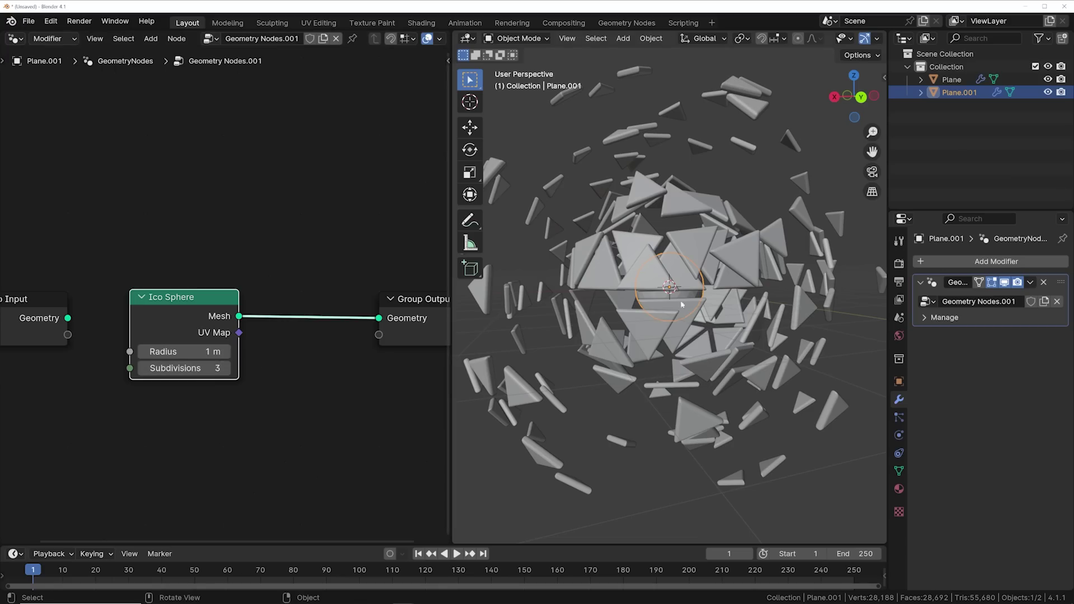
Step: Set Plane.001's Ico Sphere radius to 2.2 m and the second Multiply vector to 2.430 on all axes
left_click_drag(205, 352, 993, 103)
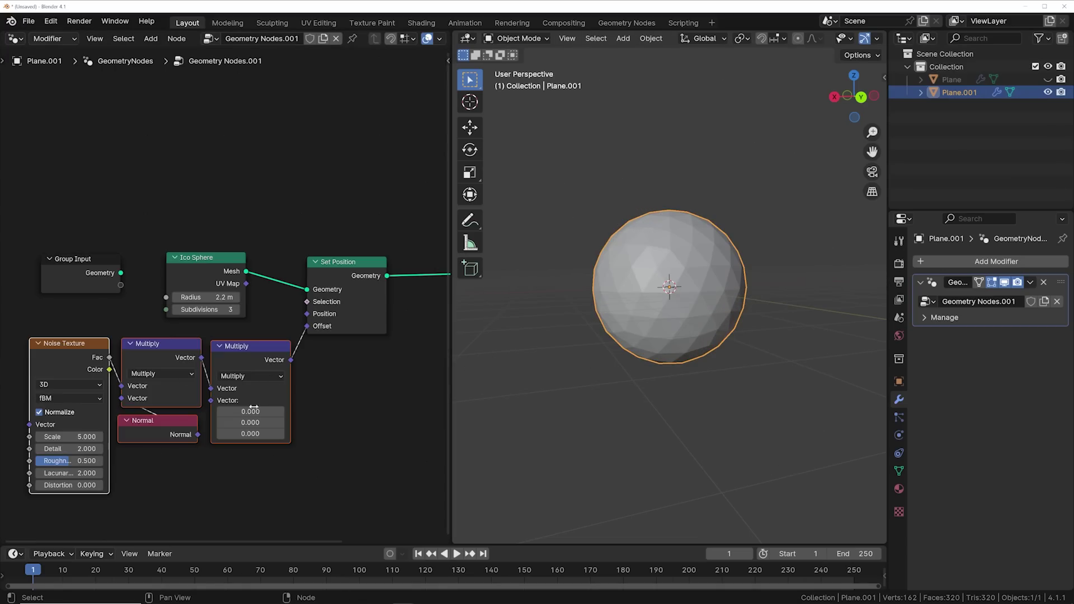
left_click_drag(250, 411, 314, 434)
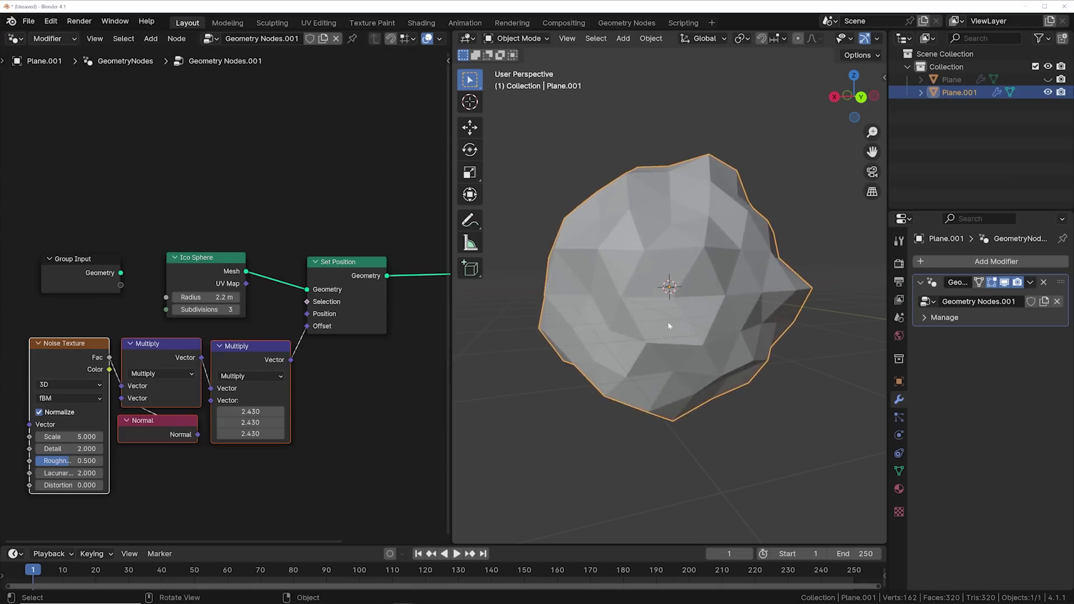
middle_click_drag(638, 325, 607, 227)
scroll(674, 313, "up", 4)
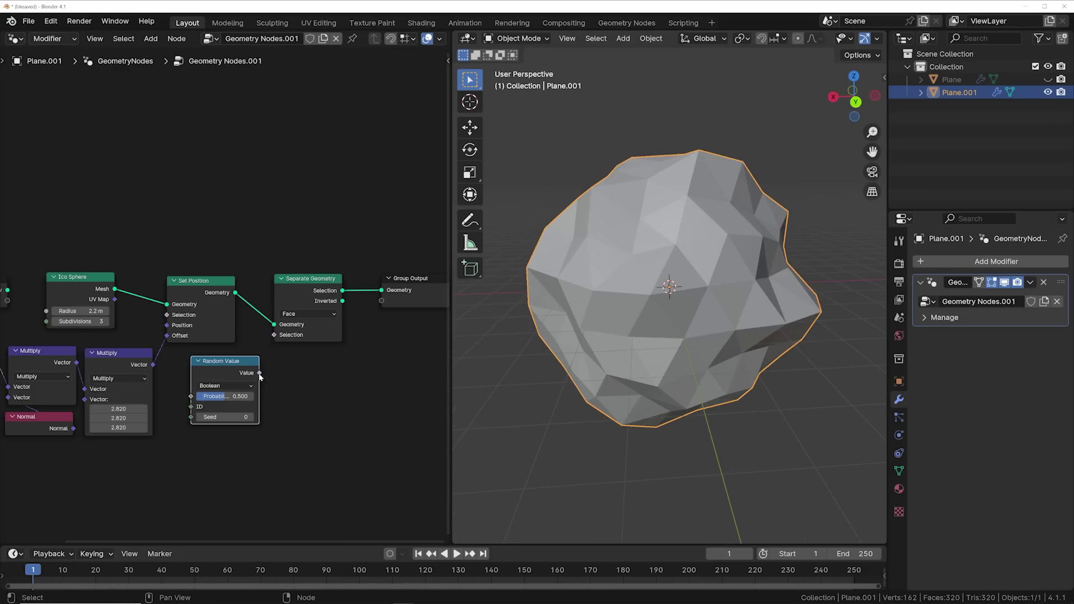
Step: Connect Random Value to Separate Geometry's Selection and raise its probability to 1.000
left_click_drag(273, 340, 274, 335)
left_click_drag(224, 396, 257, 396)
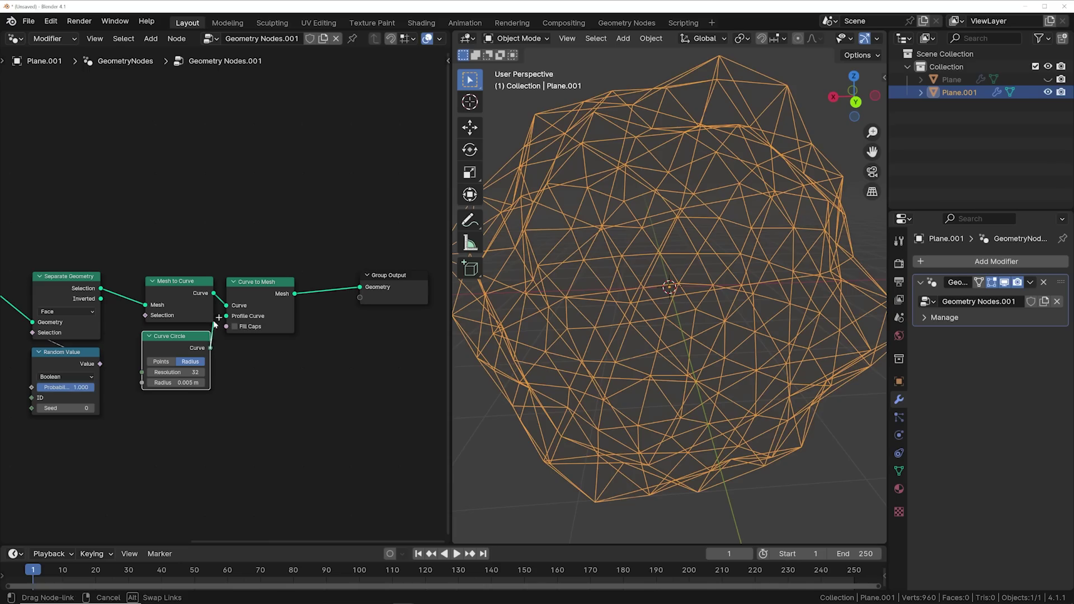
Step: Use the 0.005 m Curve Circle as the Profile Curve of Curve to Mesh and inspect the wireframe shell
left_click_drag(210, 348, 226, 316)
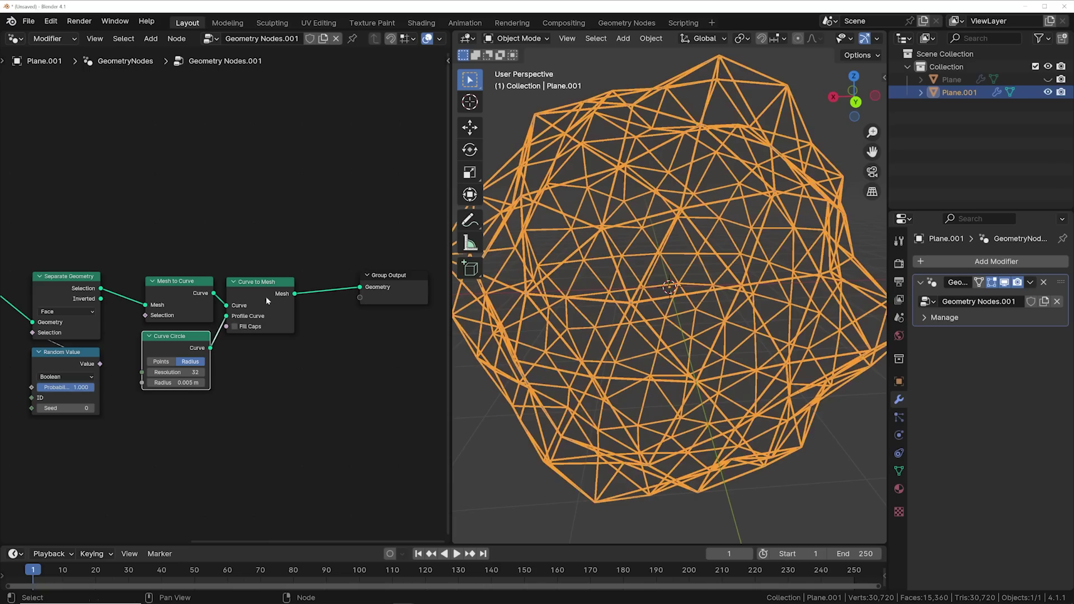
left_click(457, 424)
middle_click_drag(589, 383, 740, 384)
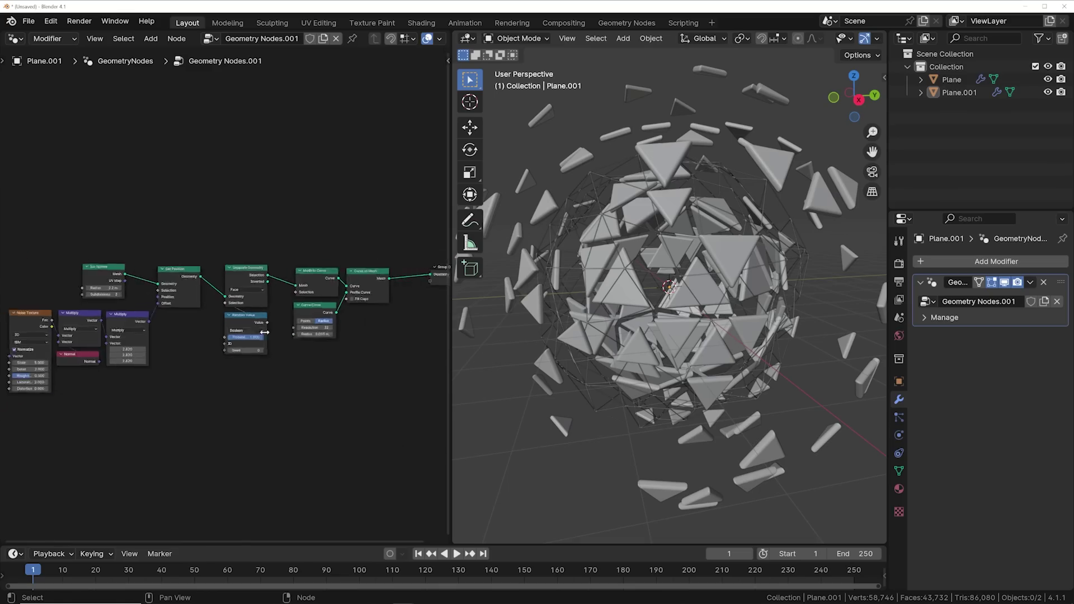
Step: Group all wireframe-branch nodes except Group Output in a frame
left_click_drag(24, 240, 374, 385)
scroll(375, 385, "down", 1)
key("ctrl+j")
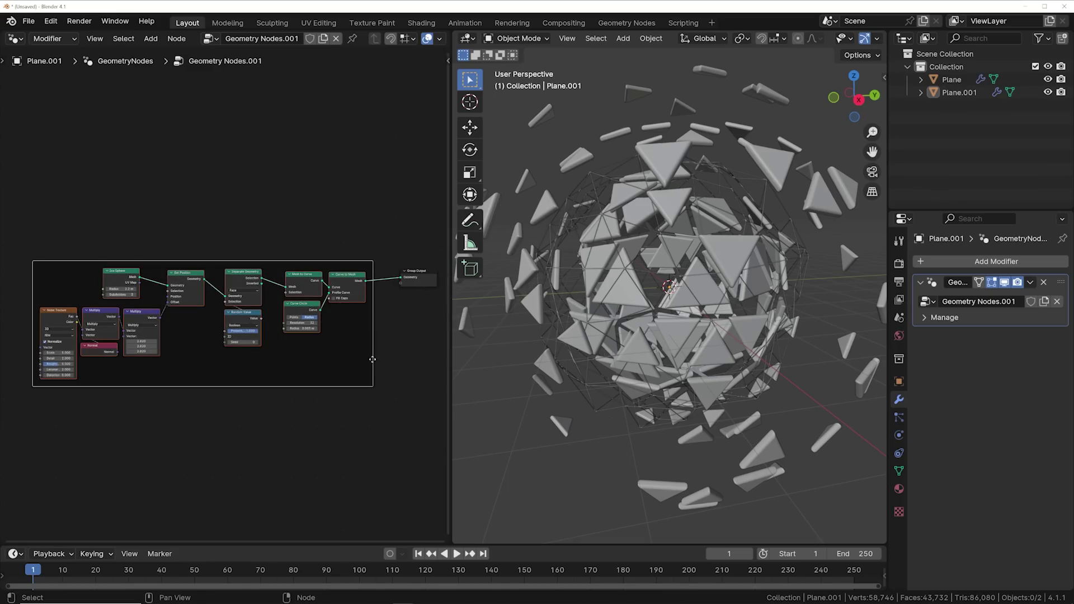
Step: Add a Join Geometry node before Group Output and connect the duplicated wireframe branch to it
key("shift+a")
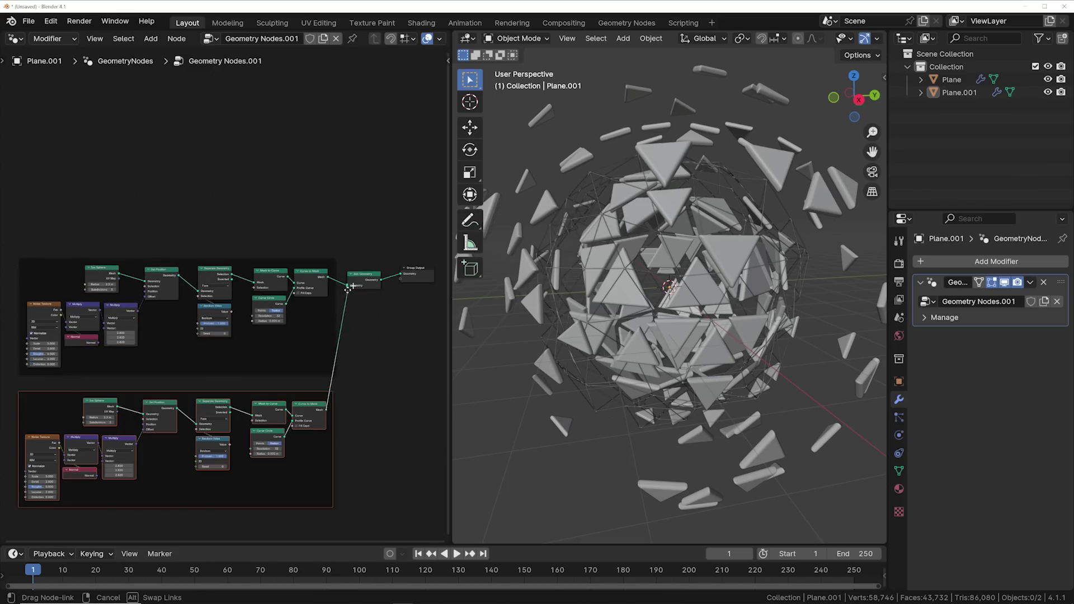
left_click_drag(351, 286, 348, 286)
scroll(348, 287, "up", 2)
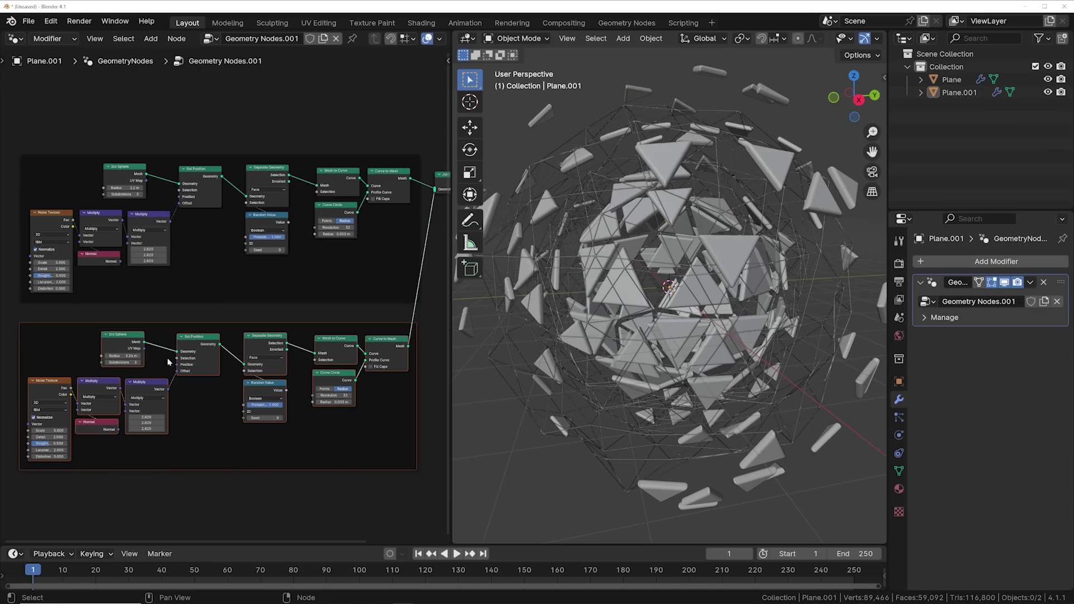
Step: Set the duplicated wireframe branch's Random Value probability to 0.284 and inspect the thinned wires around the sphere
middle_click_drag(537, 279, 556, 272)
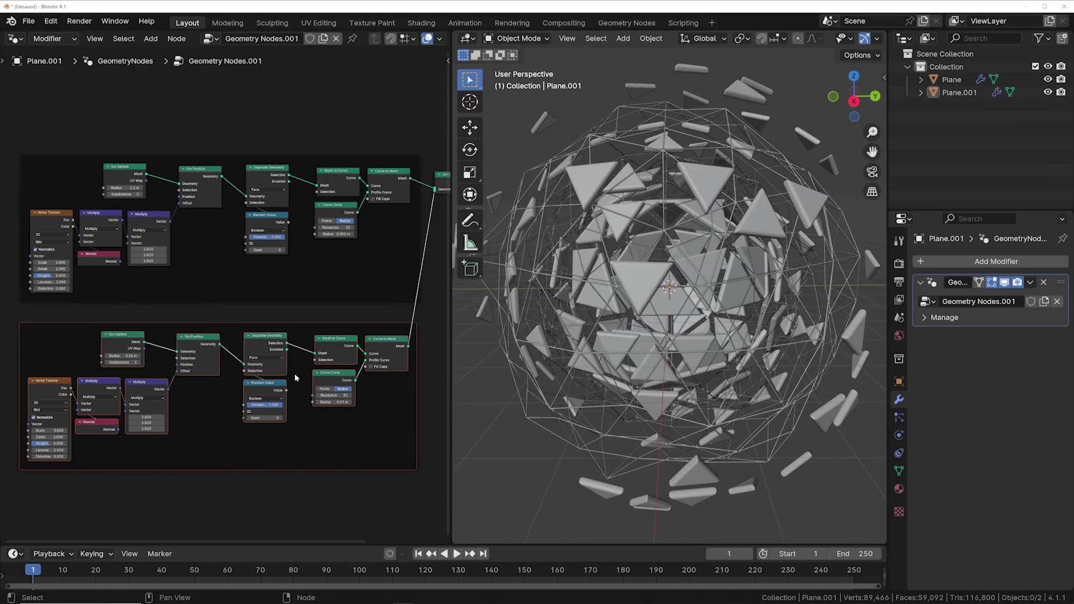
left_click_drag(266, 404, 249, 405)
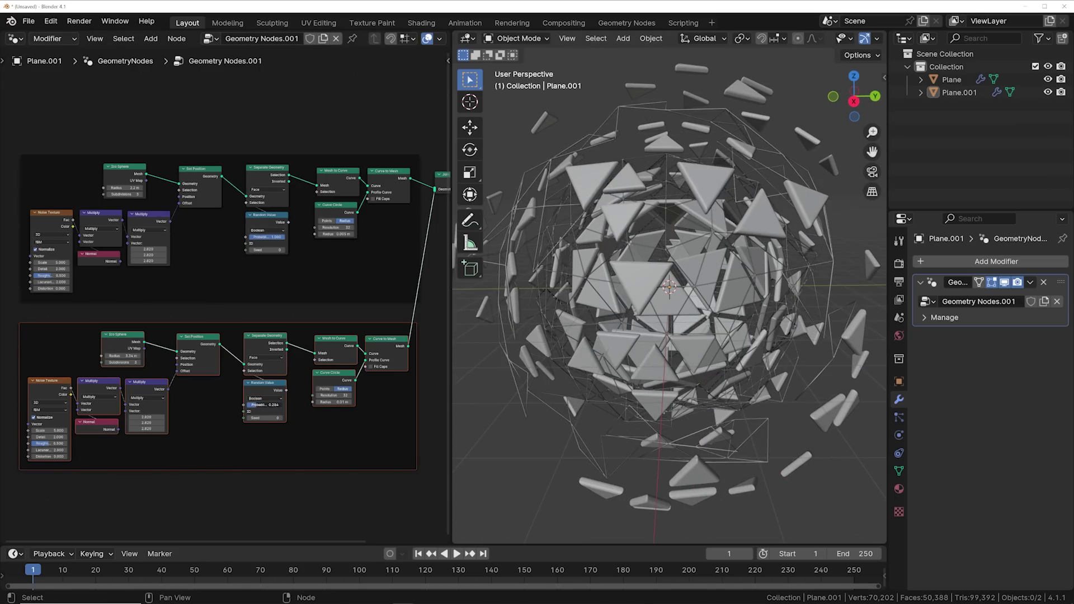
middle_click_drag(456, 392, 635, 324)
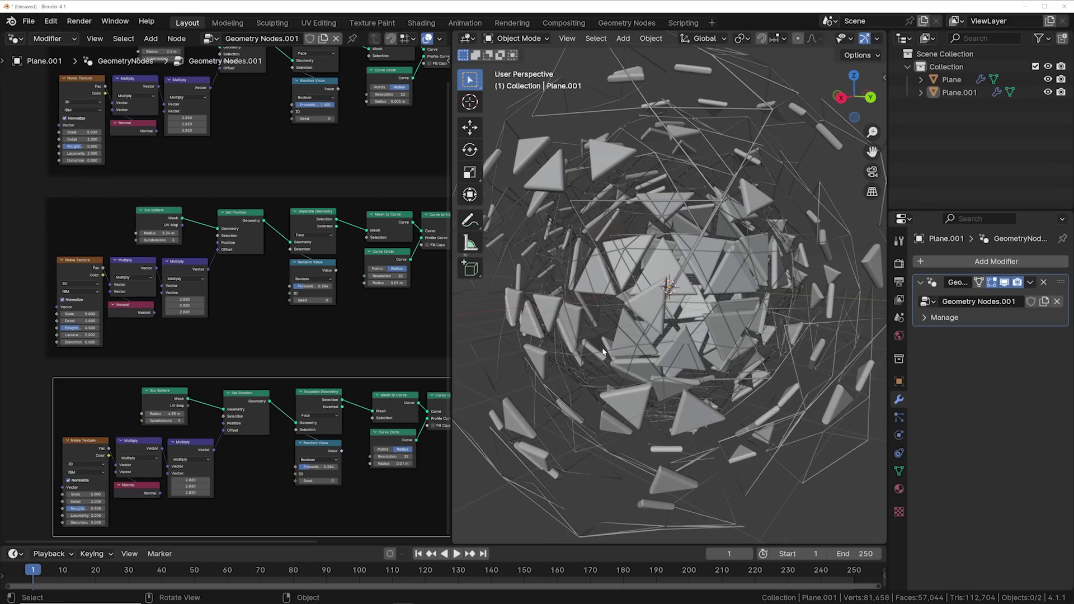
Step: Raise the Random Value seed in the outermost wireframe branch and inspect the new wire distribution around the sphere
left_click(335, 481)
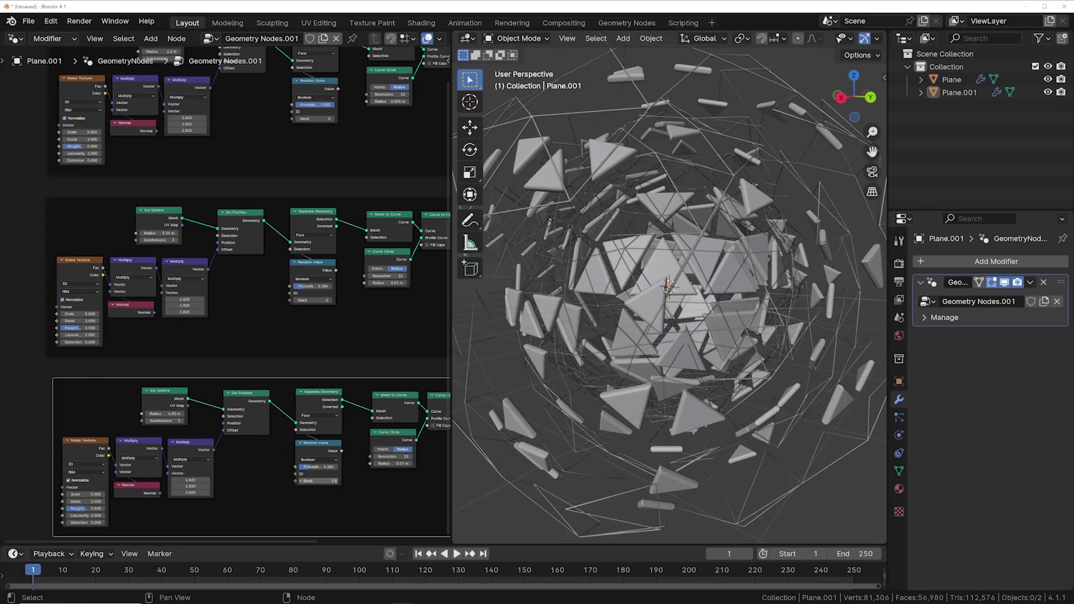
left_click(334, 482)
left_click(334, 481)
middle_click_drag(587, 347, 671, 324)
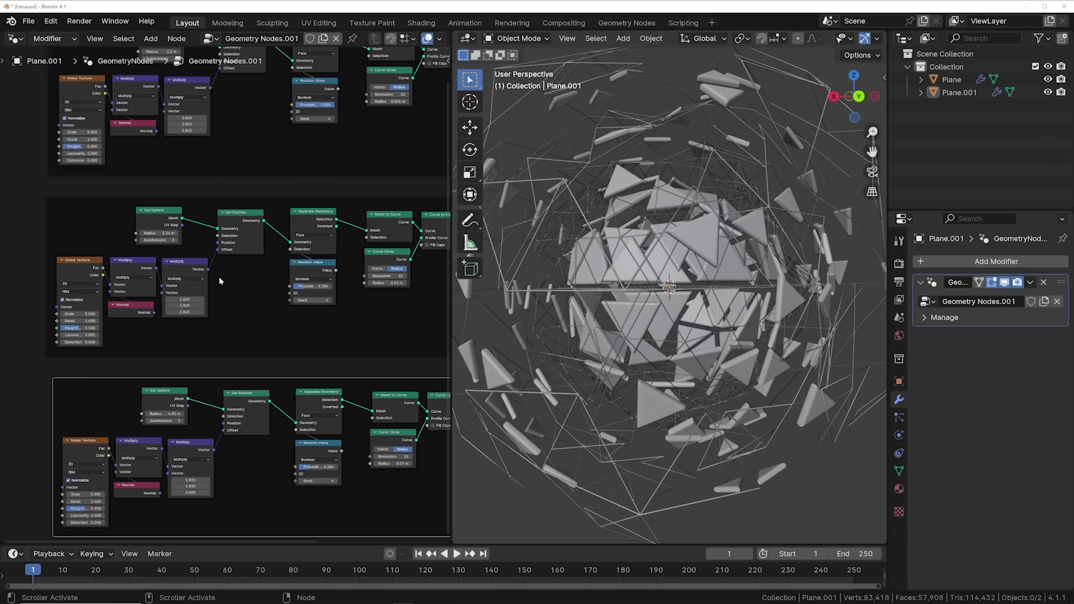
Step: Set the Curve Circle radius of the 3.34 m wireframe branch to 0.02 m to thicken its wires
left_click(392, 282)
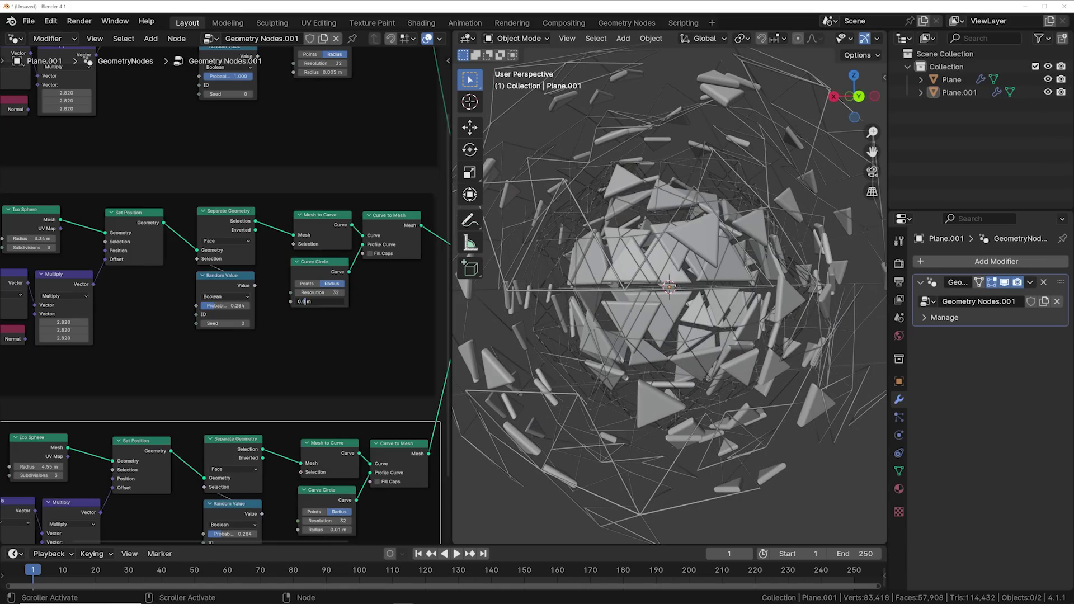
type("0.05")
key("Return")
left_click_drag(322, 302, 307, 301)
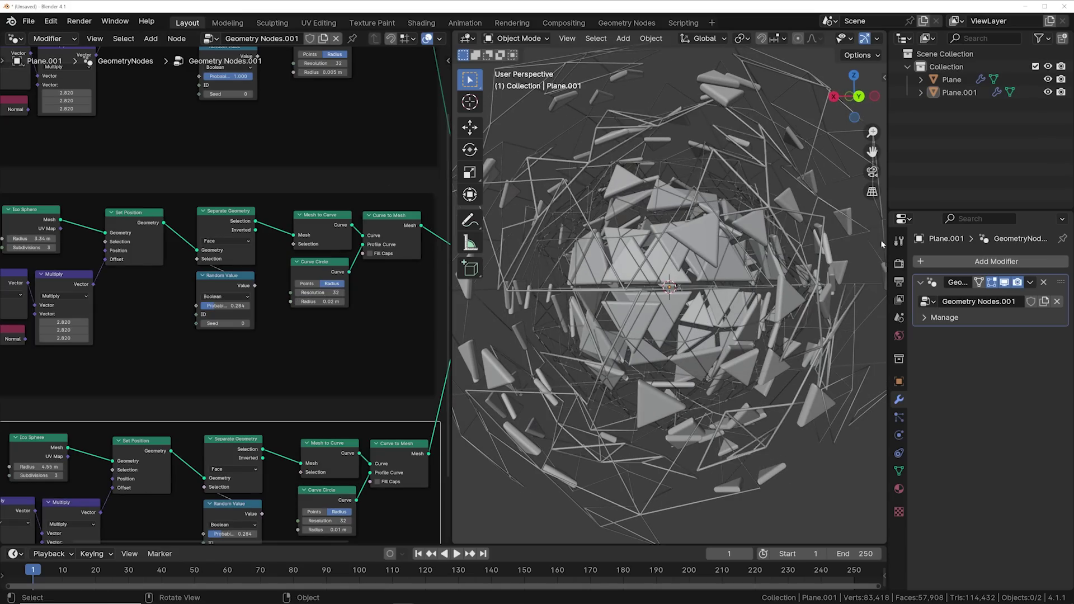
scroll(683, 285, "down", 3)
middle_click_drag(682, 285, 699, 275)
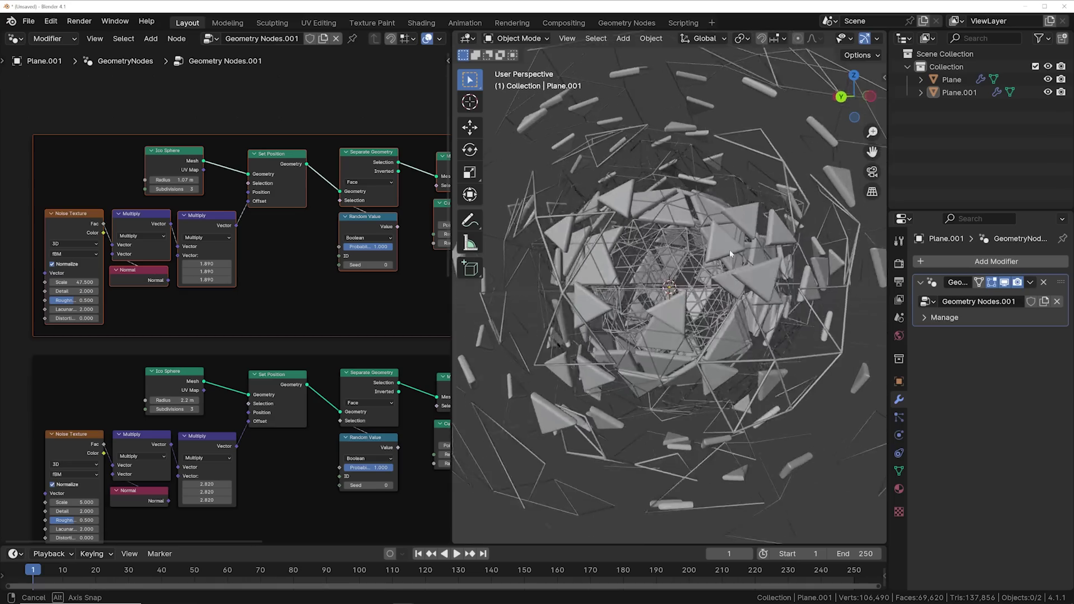
Step: Assign the Basic Metal material in the Set Material node before Group Output on the Plane object
middle_click_drag(694, 246, 722, 262)
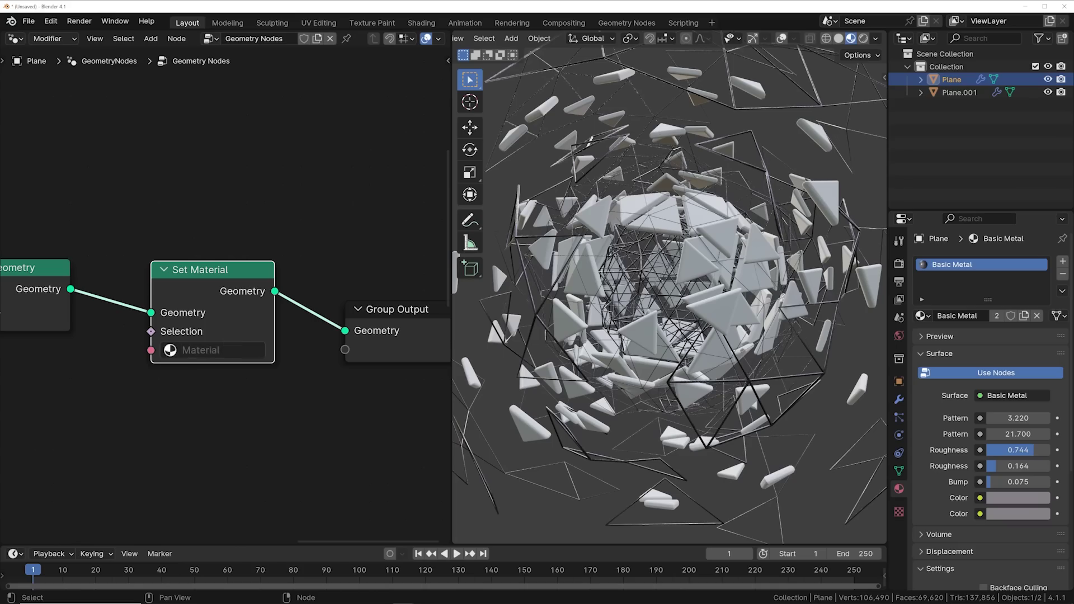
left_click(215, 350)
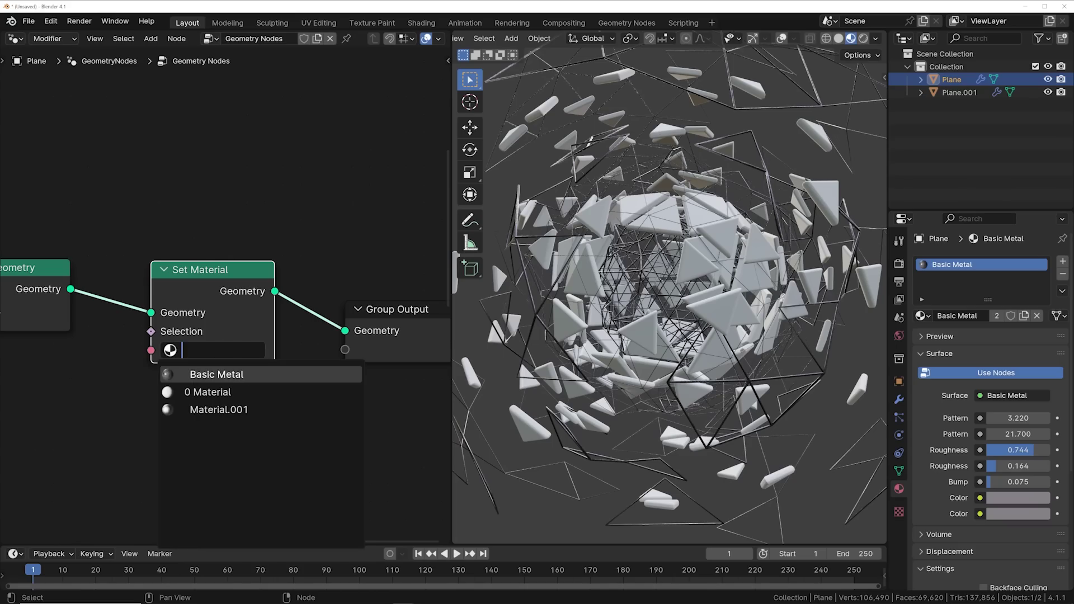
left_click(216, 374)
middle_click_drag(616, 336, 683, 286)
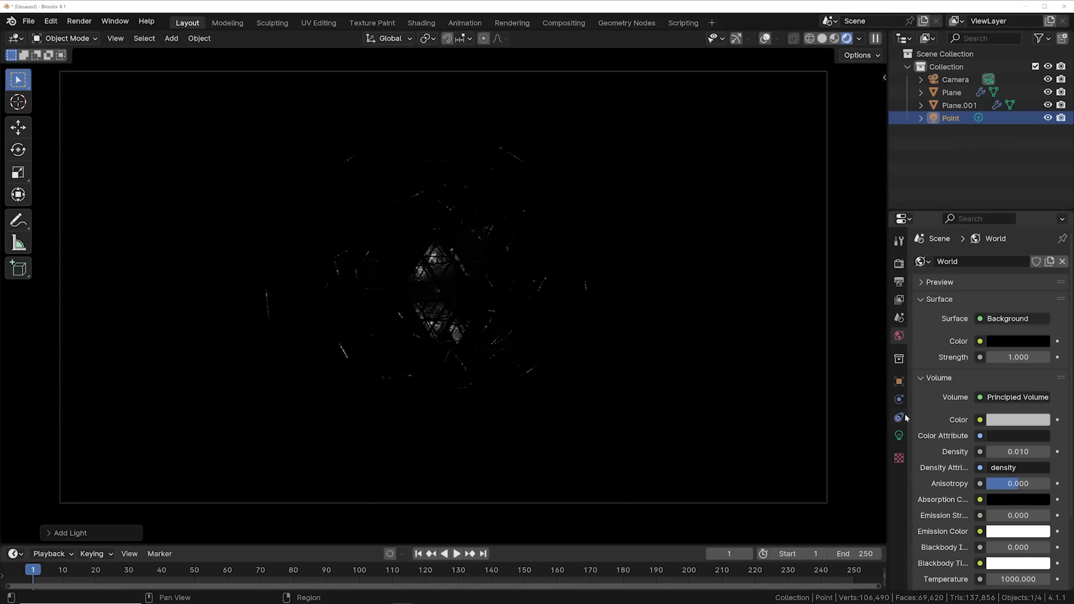
Step: Give the point light a saturated orange-red colour and set its power to 3000 W
left_click(899, 435)
left_click_drag(998, 349, 1007, 348)
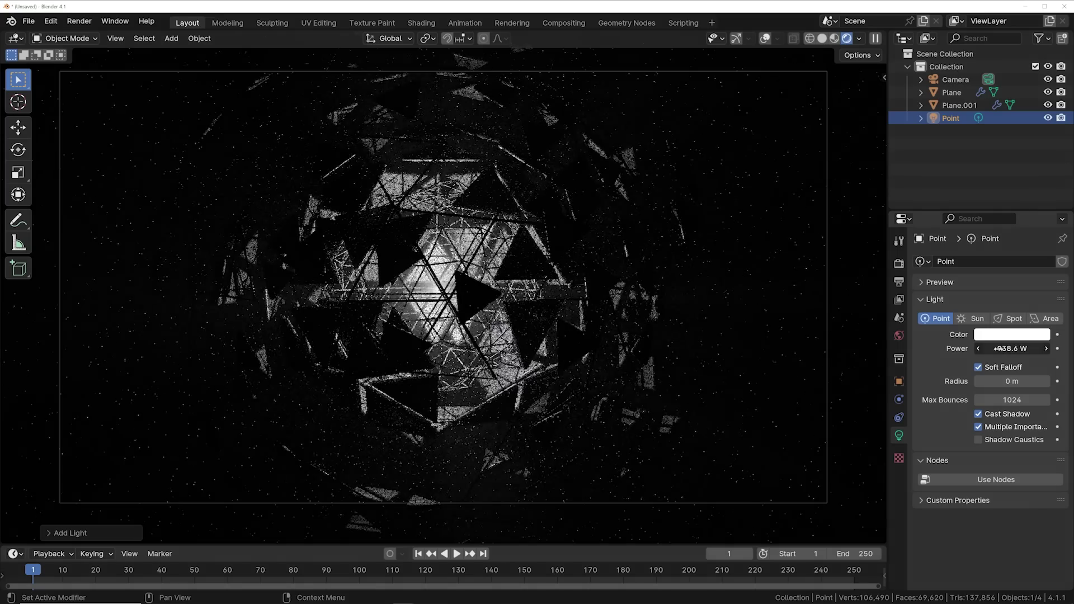
left_click(1012, 334)
left_click(1047, 202)
left_click(1012, 348)
type("3")
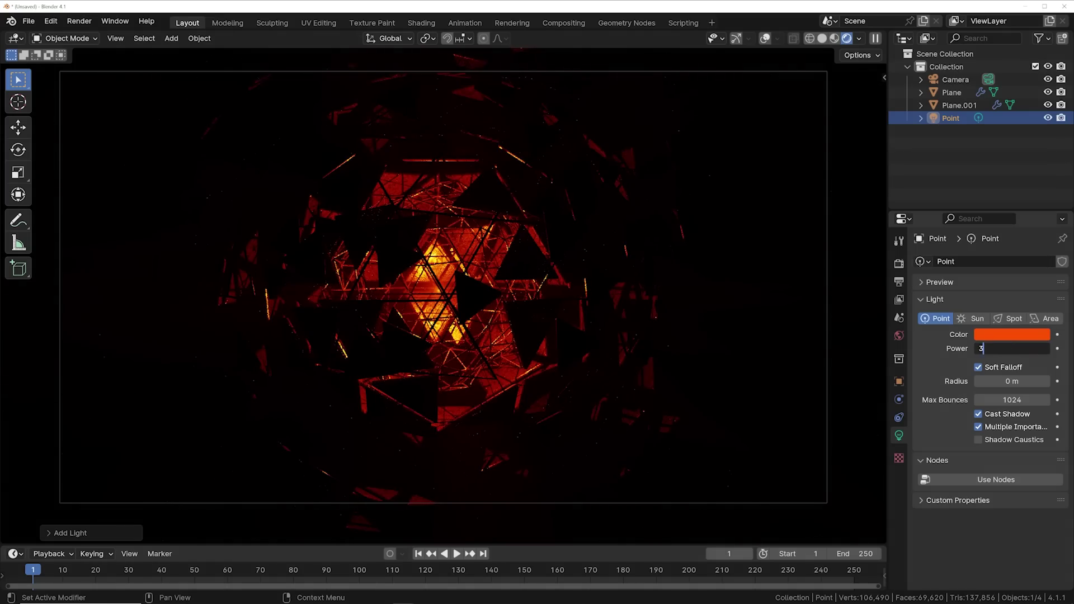
type("000")
key("Return")
Step: Duplicate the point light and place the copy about 10.56 m away, above and to one side of the sphere
scroll(575, 242, "down", 3)
key("shift+d")
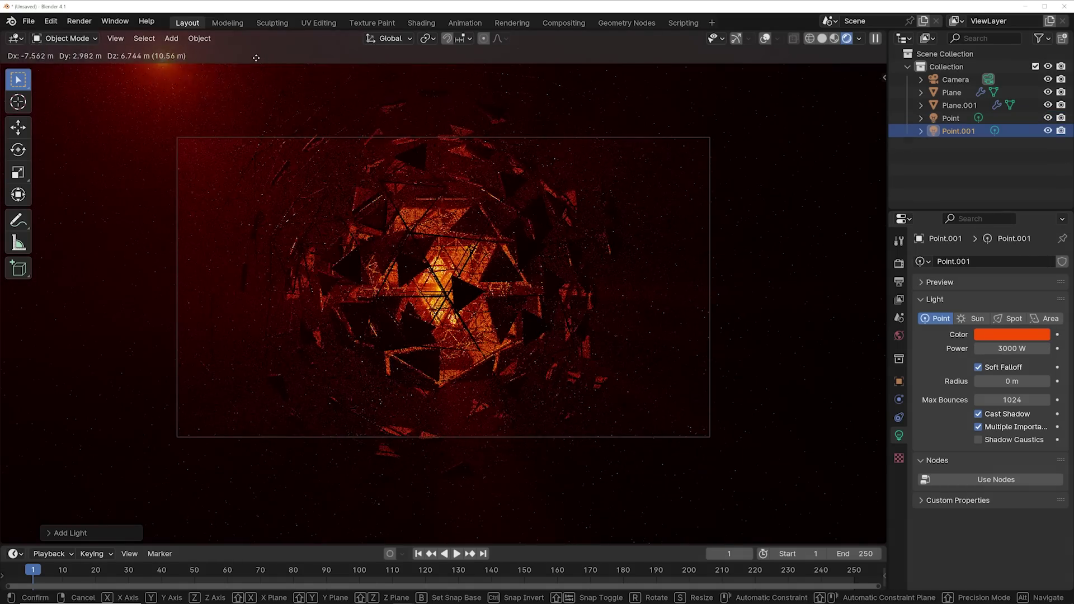
left_click(255, 58)
Step: Set the duplicated point light to pale blue with hue 0.566 and saturation 0.568, and its power to 10000 W
left_click(996, 335)
left_click(979, 186)
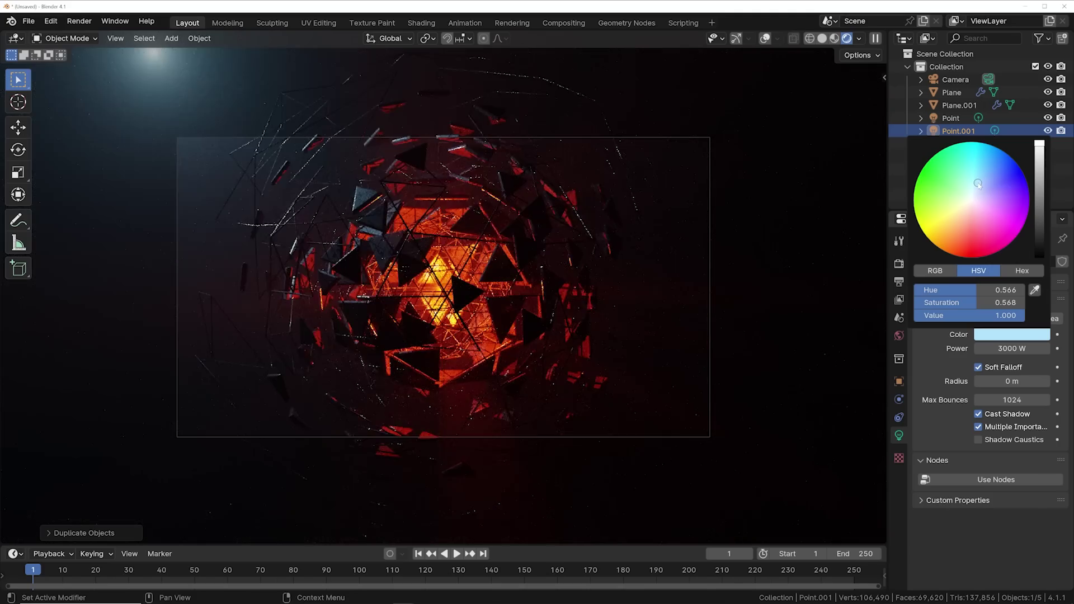
left_click(1011, 349)
type("10000")
key("Return")
scroll(704, 260, "up", 2)
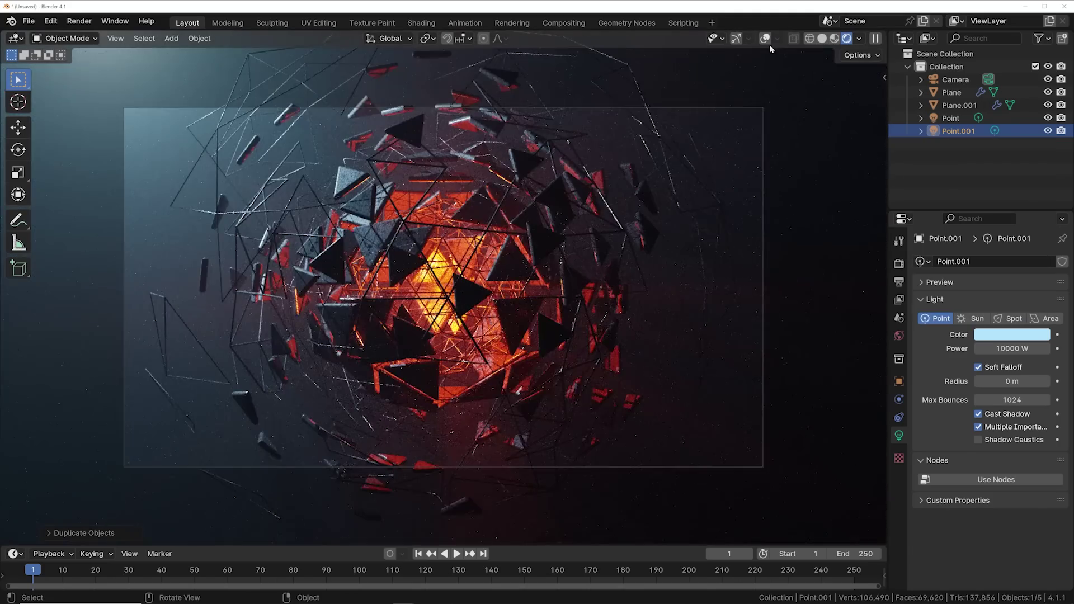
scroll(409, 342, "up", 1)
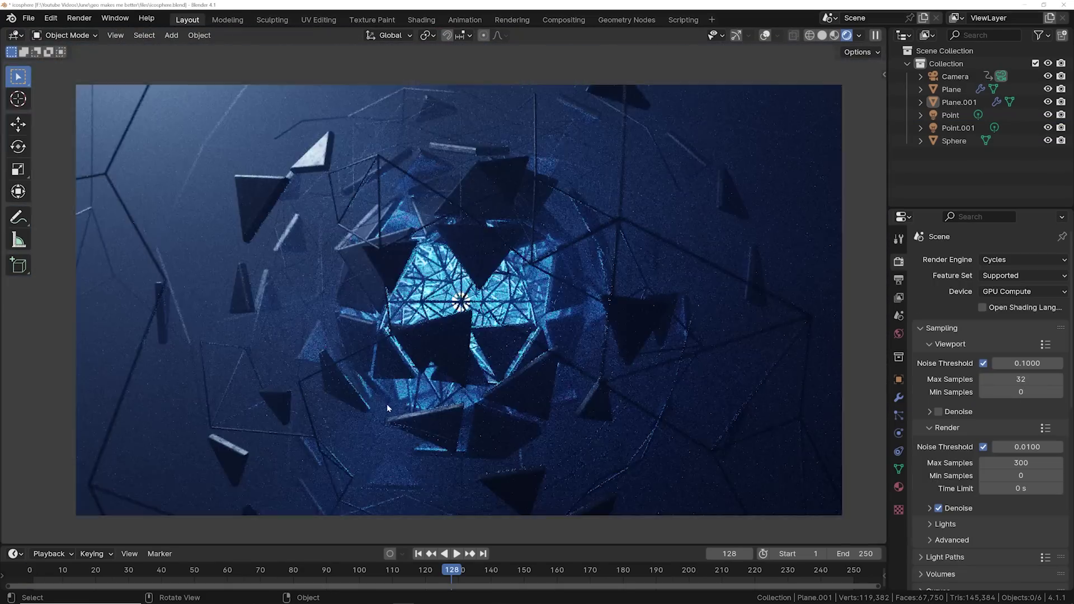
Step: Inspect the blue icosphere scene, switch the viewport to solid shading and play the animation
scroll(387, 404, "up", 2)
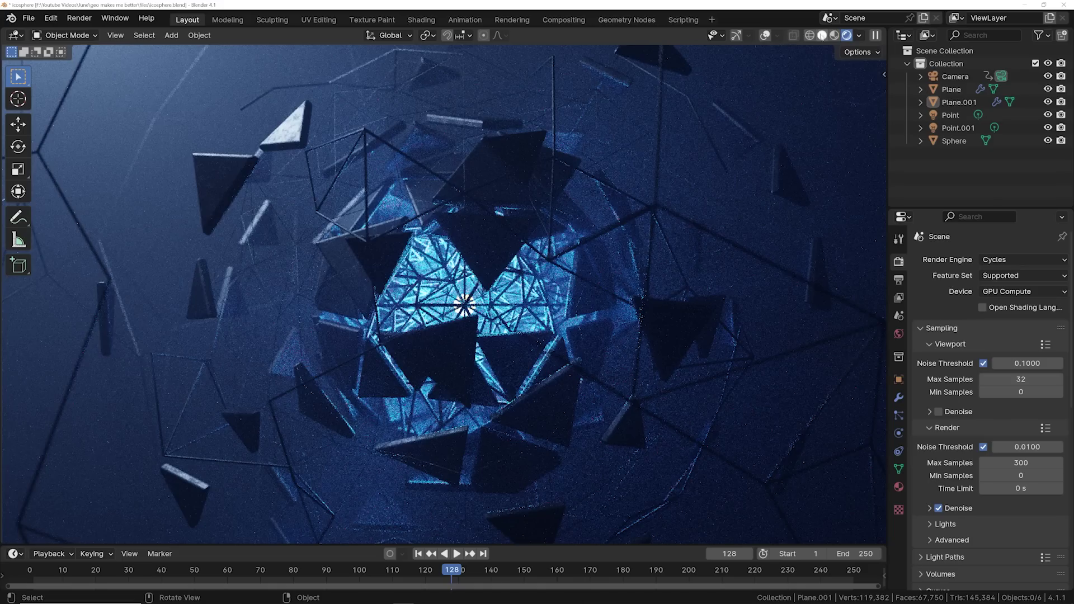
left_click(822, 35)
key("space")
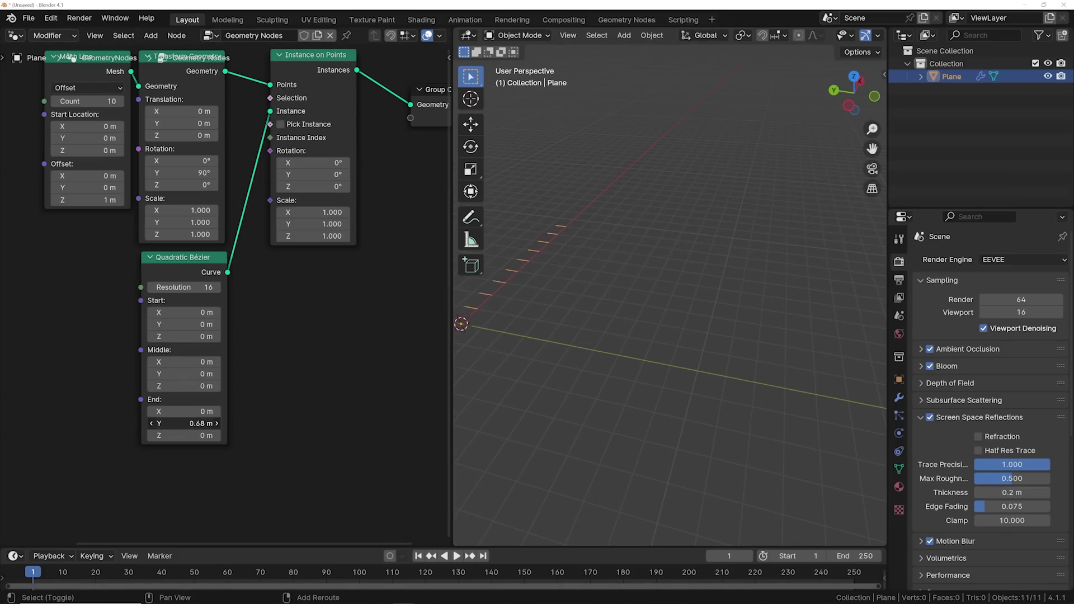
Step: Set the Quadratic Bézier's End Y to -22 m and the Mesh Line to 16 points with a 0.45 m Z offset
middle_click_drag(398, 354, 382, 439)
left_click_drag(167, 508, 151, 508)
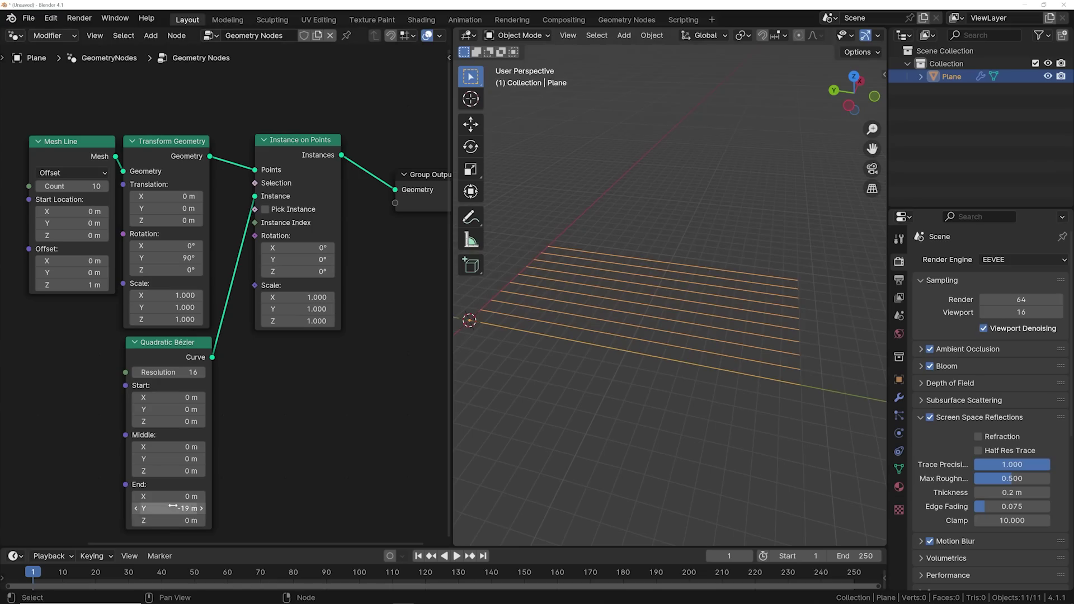
left_click_drag(73, 285, 59, 284)
left_click_drag(73, 186, 96, 187)
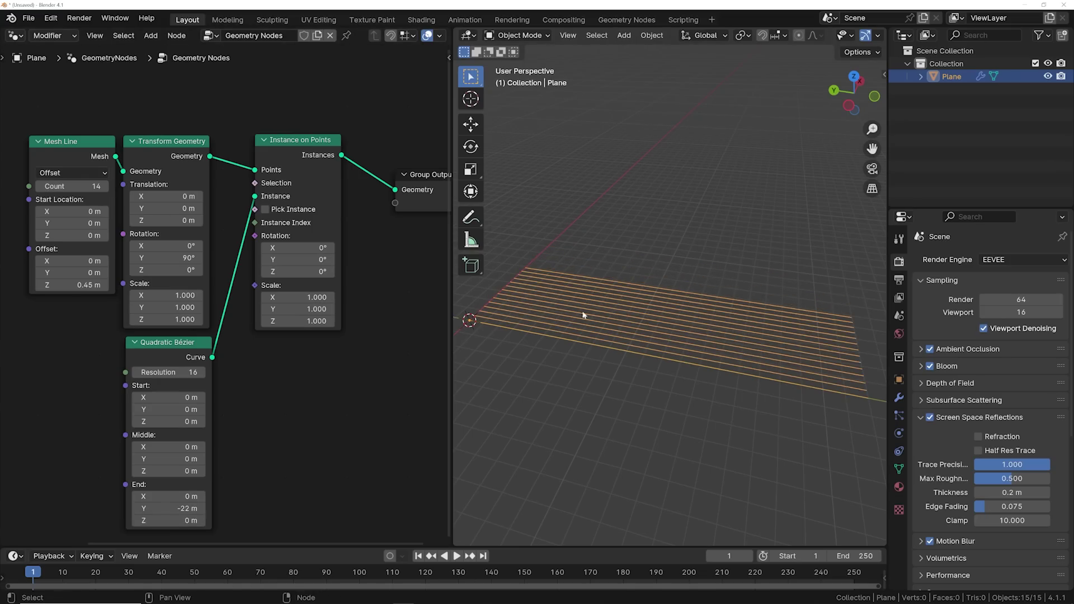
middle_click_drag(582, 311, 683, 343)
key("Home")
Step: Move Mesh Line and Transform Geometry away from Instance on Points, then collapse the Quadratic Bézier node and place it beside Instance on Points
middle_click_drag(174, 230, 235, 217)
left_click_drag(335, 242, 120, 251)
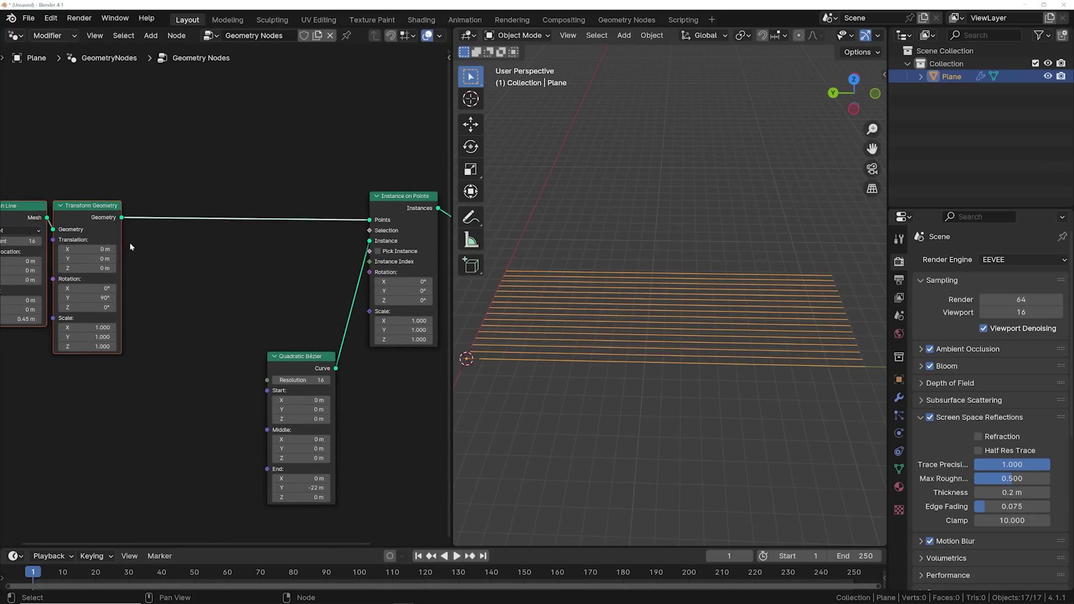
scroll(279, 246, "down", 2)
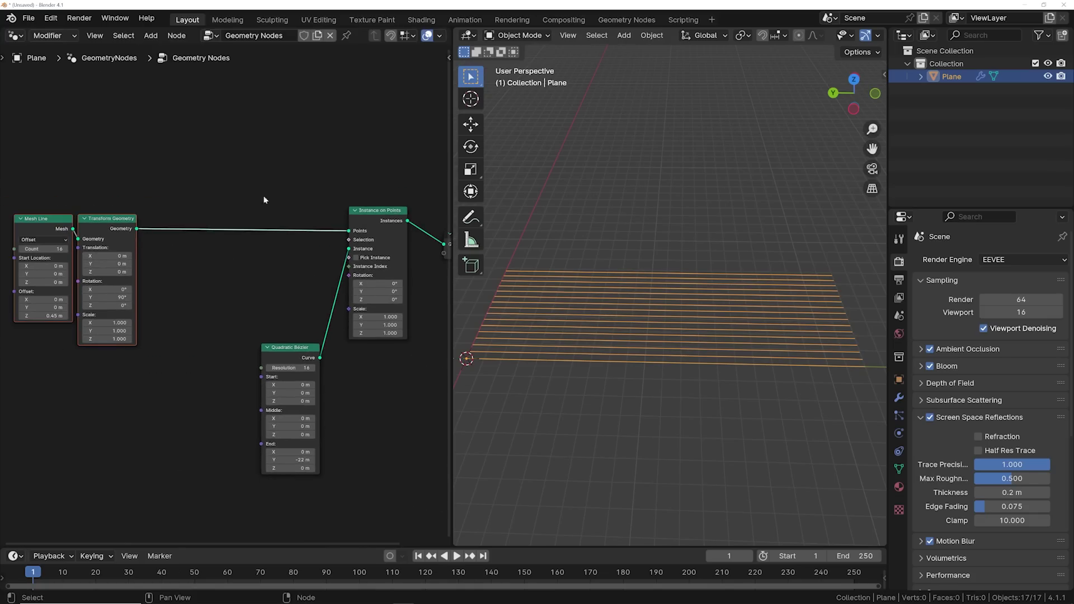
left_click(267, 347)
left_click_drag(274, 348, 297, 244)
Step: Drive the Separate Geometry selection with the Boolean Random Value and set its probability to 0.723
scroll(268, 247, "up", 1)
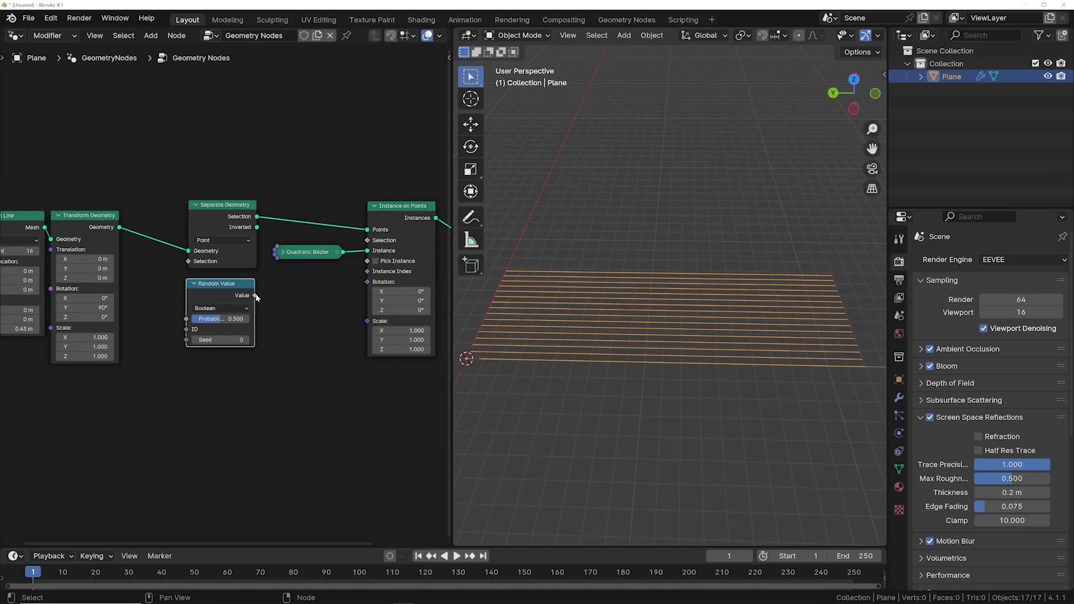
left_click_drag(254, 295, 189, 261)
middle_click_drag(657, 309, 588, 296)
left_click_drag(224, 319, 238, 319)
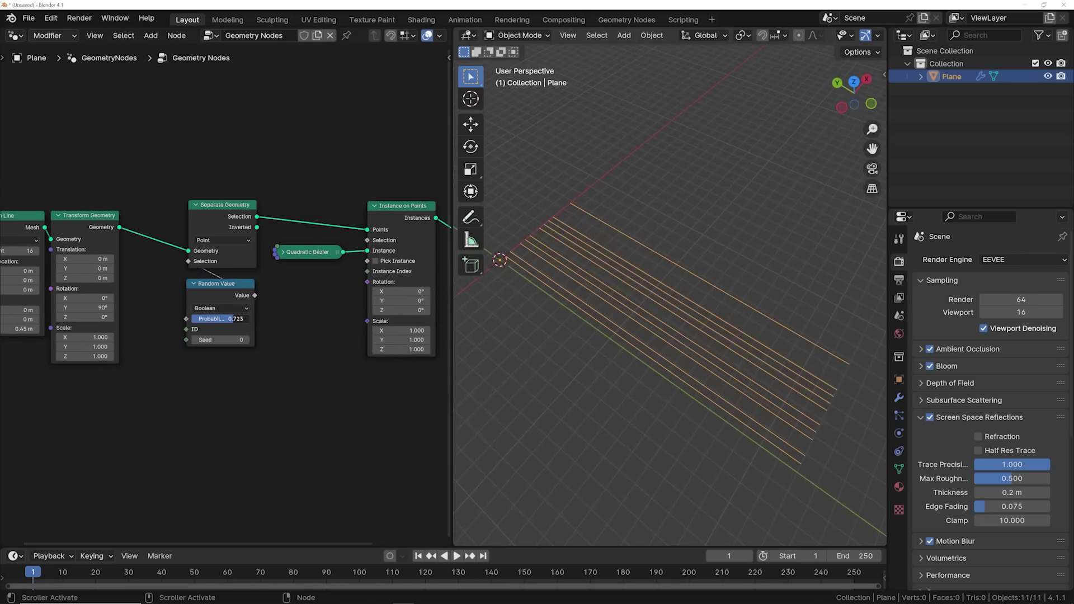
Step: Duplicate the Instance on Points node and place the copy below the original
middle_click_drag(329, 230, 243, 253)
key("shift+d")
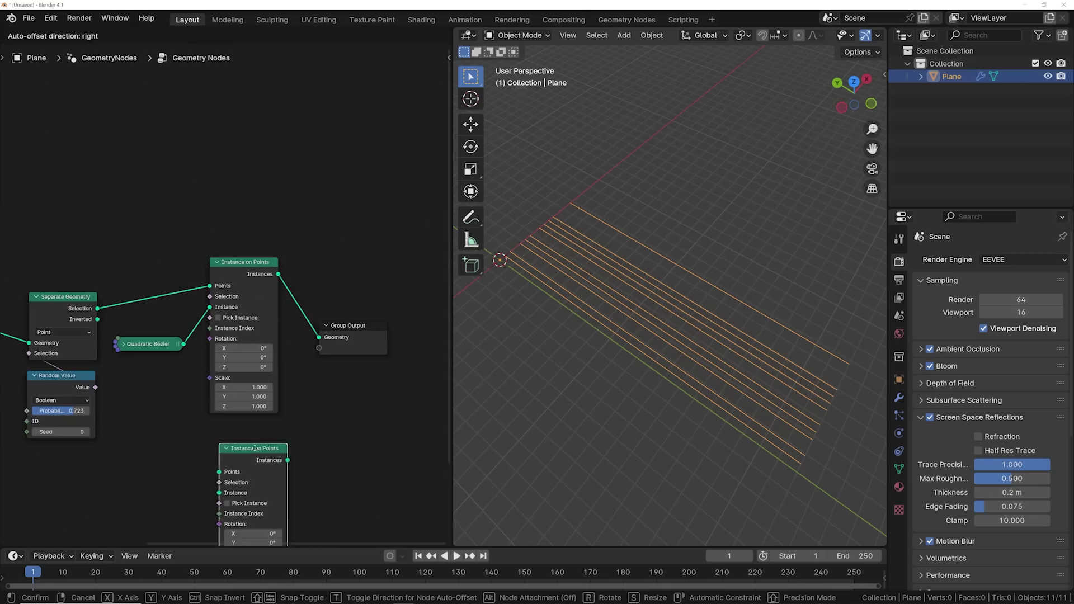
left_click(249, 438)
Step: Insert a Join Geometry node between Instance on Points and Group Output
key("shift+a")
type("join")
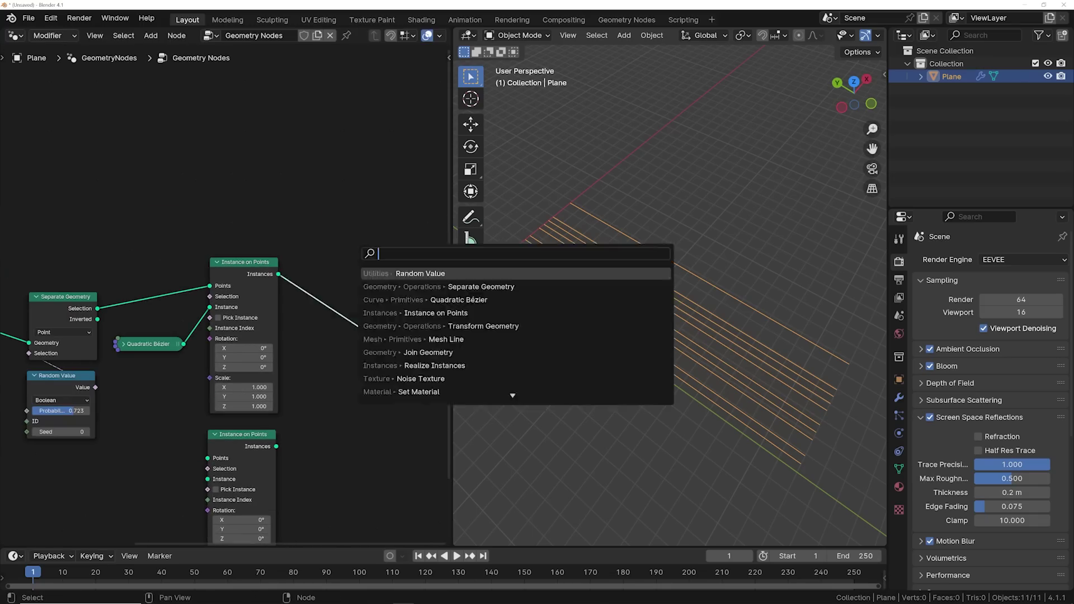
key("Return")
left_click(359, 296)
Step: Add a Transform Geometry node after the duplicated Instance on Points and connect its output to Join Geometry
key("shift+a")
type("transform")
key("Return")
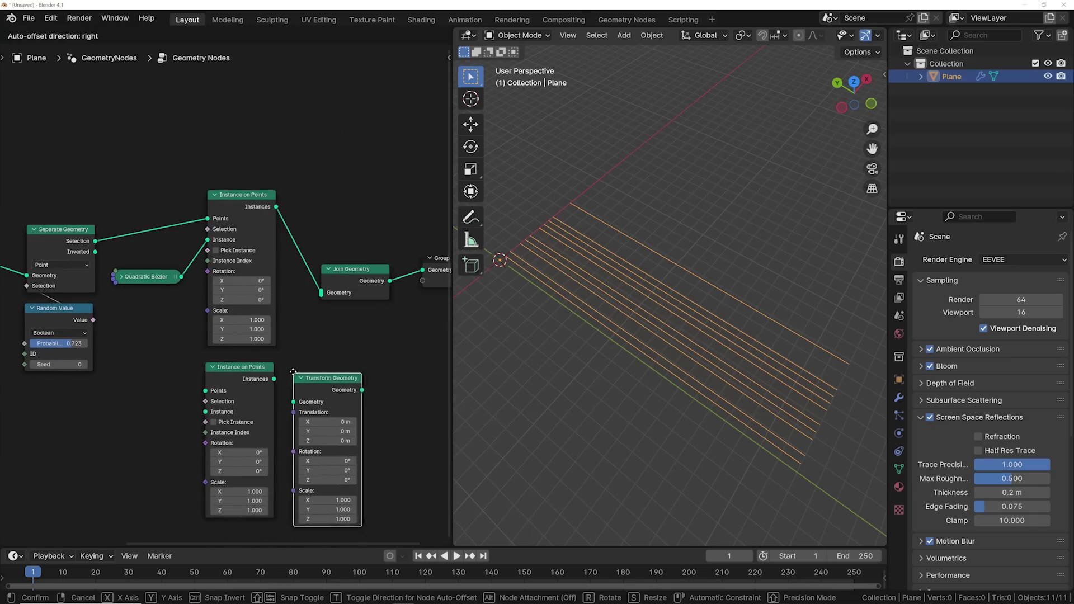
left_click(294, 366)
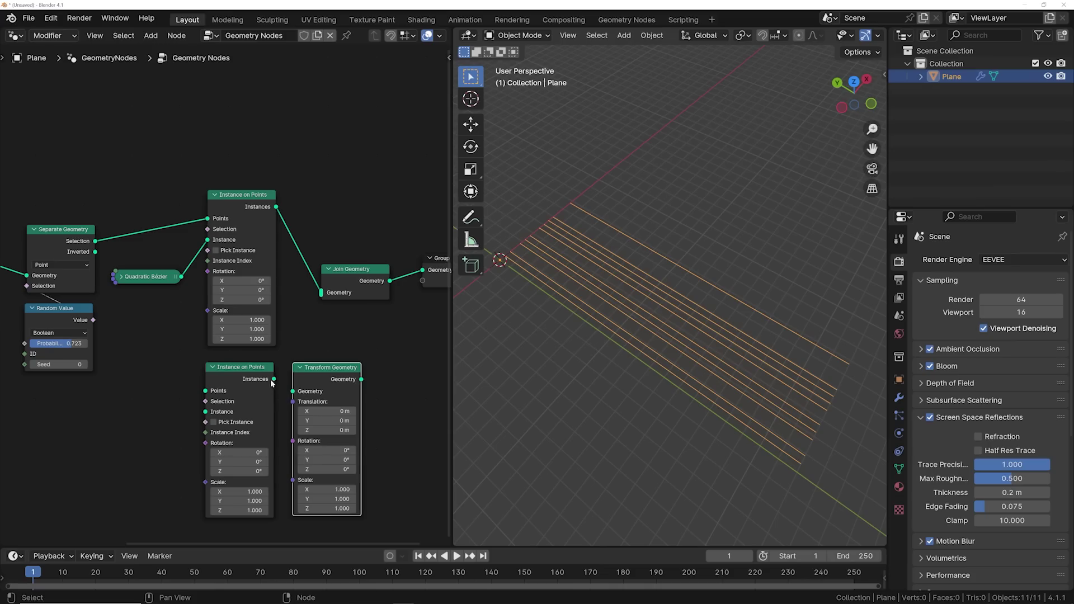
left_click_drag(274, 379, 293, 391)
left_click_drag(361, 379, 421, 277)
Step: Connect Separate Geometry's Inverted output to the duplicated Instance on Points' Points and the Quadratic Bézier to its Instance input
middle_click_drag(30, 204, 77, 174)
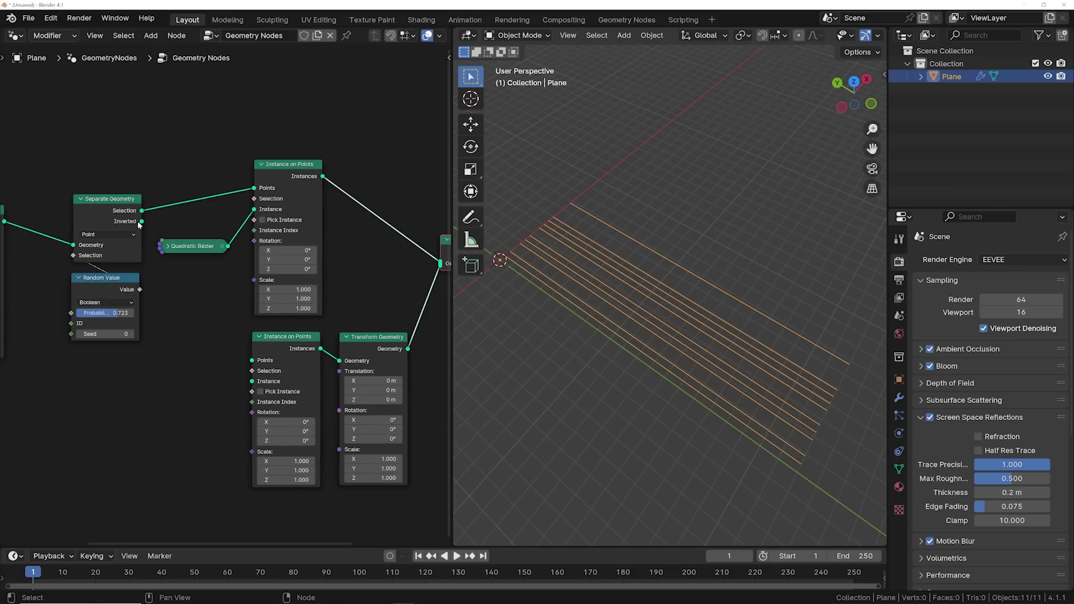
middle_click_drag(483, 272, 564, 298)
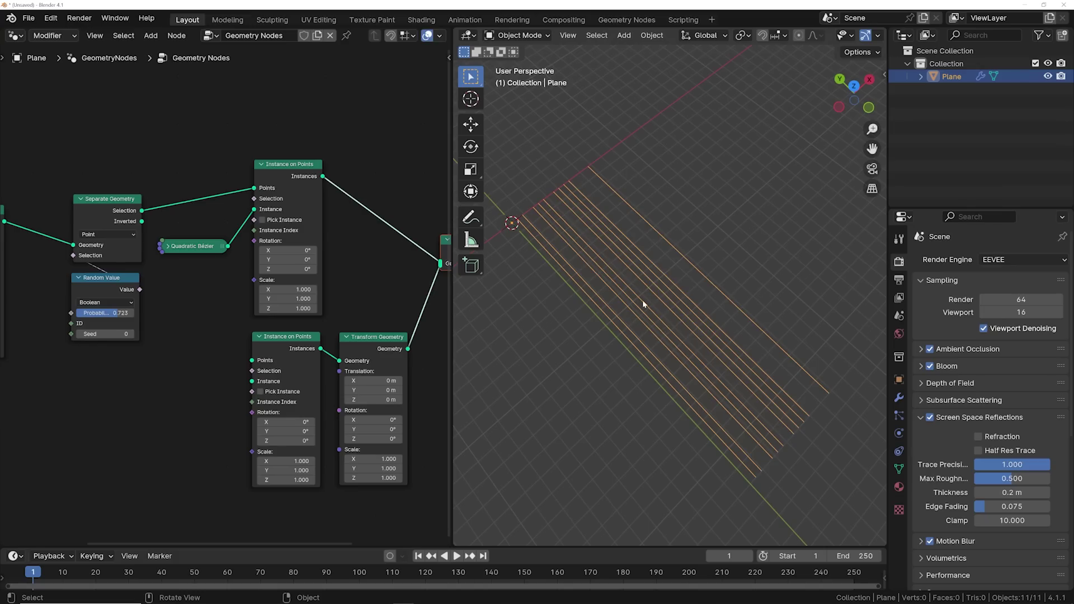
middle_click_drag(212, 295, 180, 282)
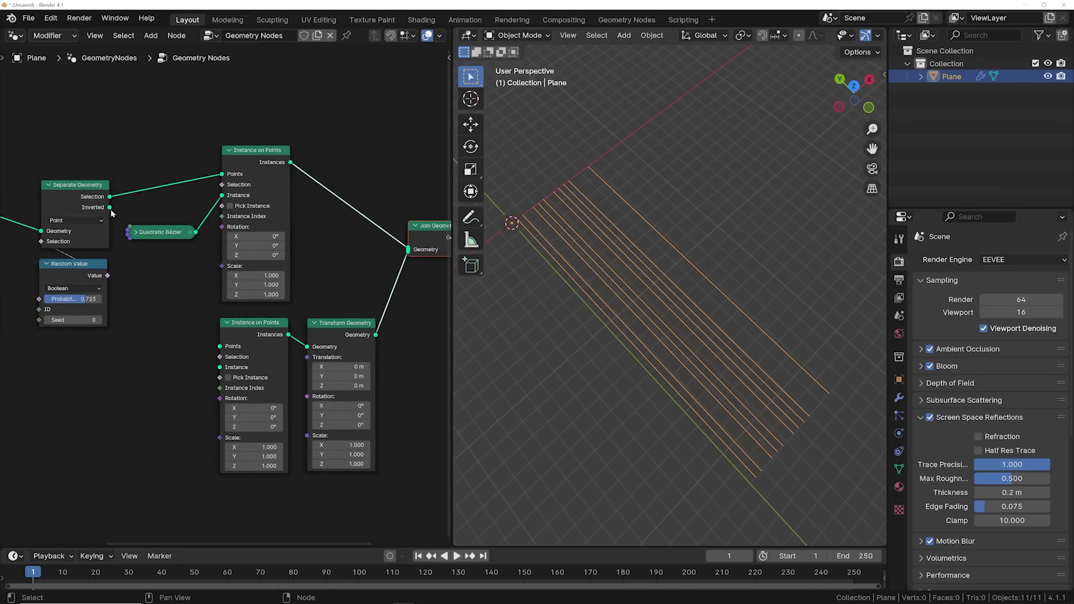
left_click_drag(110, 208, 143, 263)
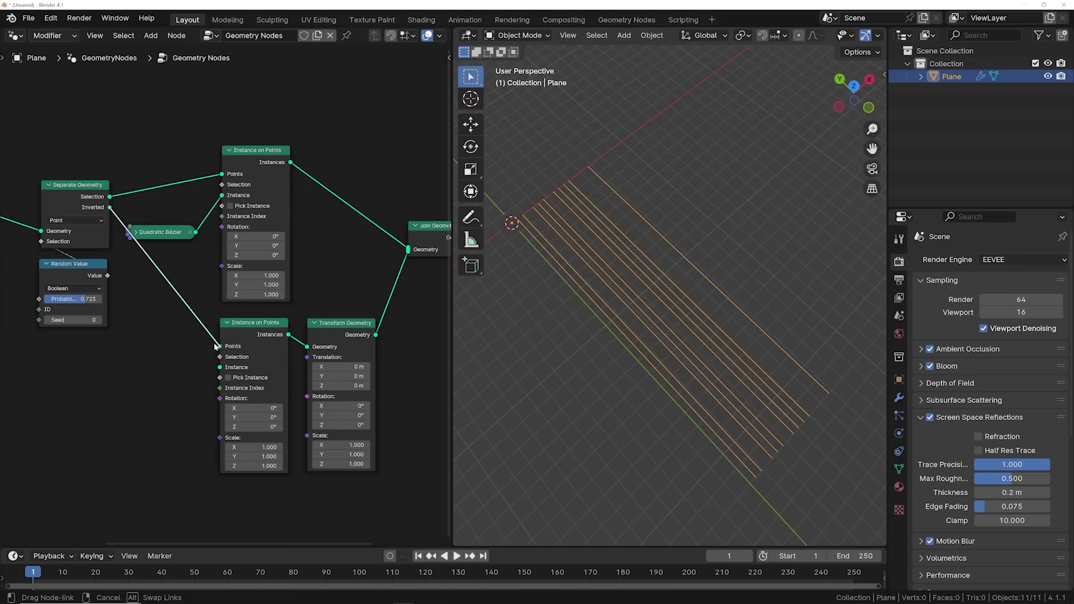
left_click_drag(214, 346, 214, 343)
left_click_drag(195, 233, 211, 208)
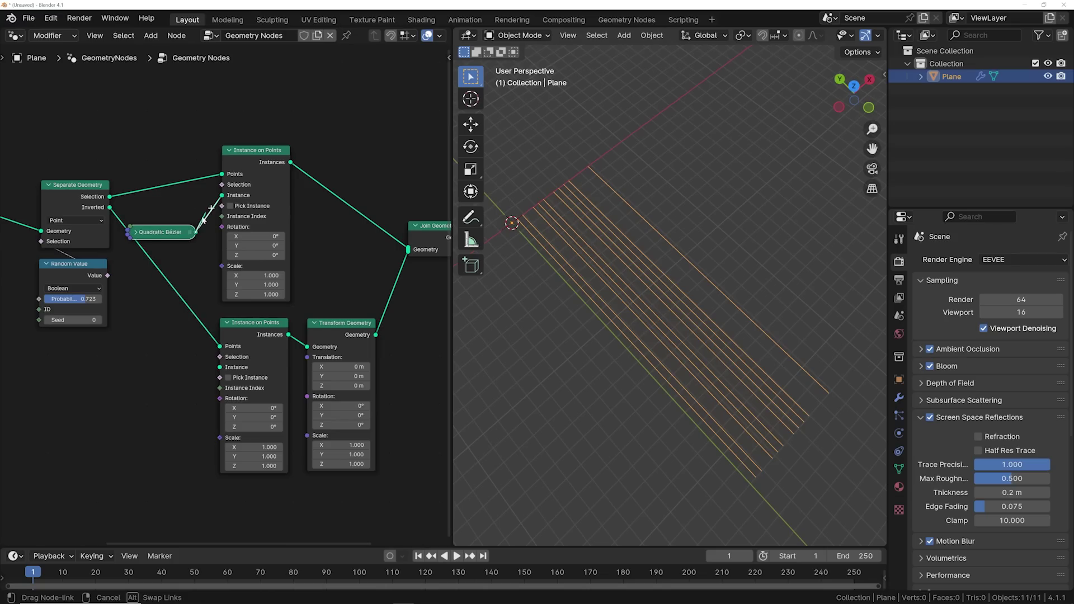
left_click_drag(168, 284, 219, 367)
Step: Set the new Transform Geometry's Z translation to 0.74 m to raise the inverted set of lines
middle_click_drag(636, 321, 686, 221)
middle_click_drag(322, 267, 233, 201)
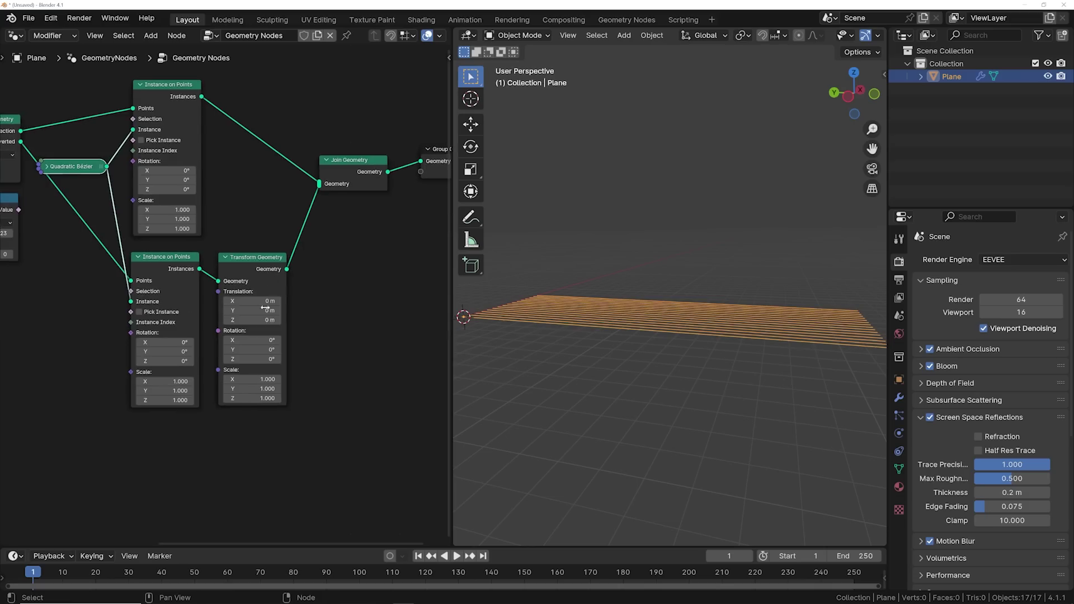
left_click_drag(252, 320, 277, 320, "shift")
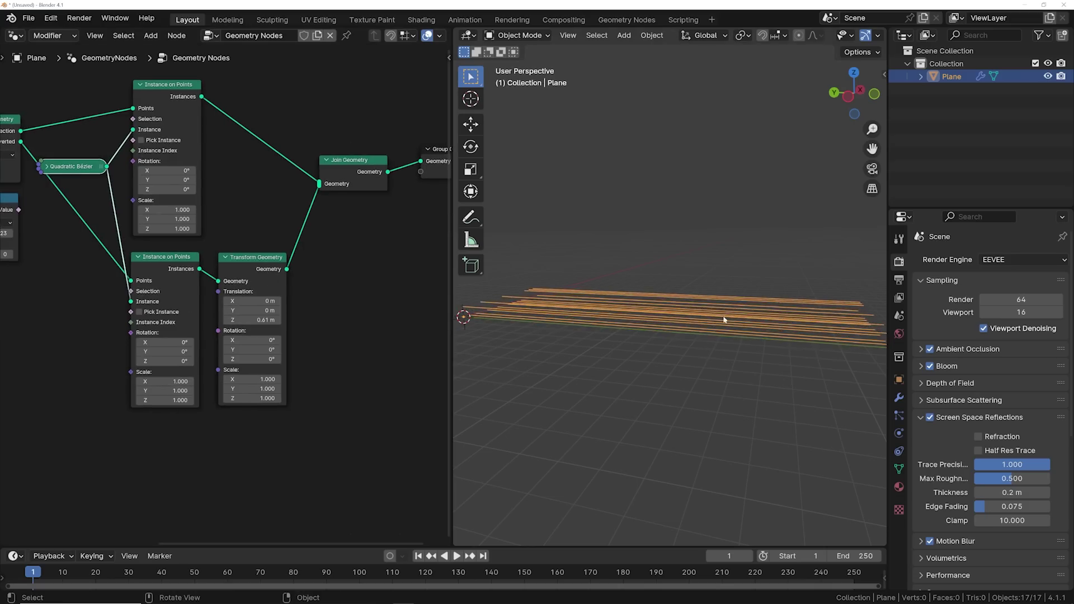
middle_click_drag(723, 314, 728, 302)
left_click_drag(254, 320, 274, 319, "shift")
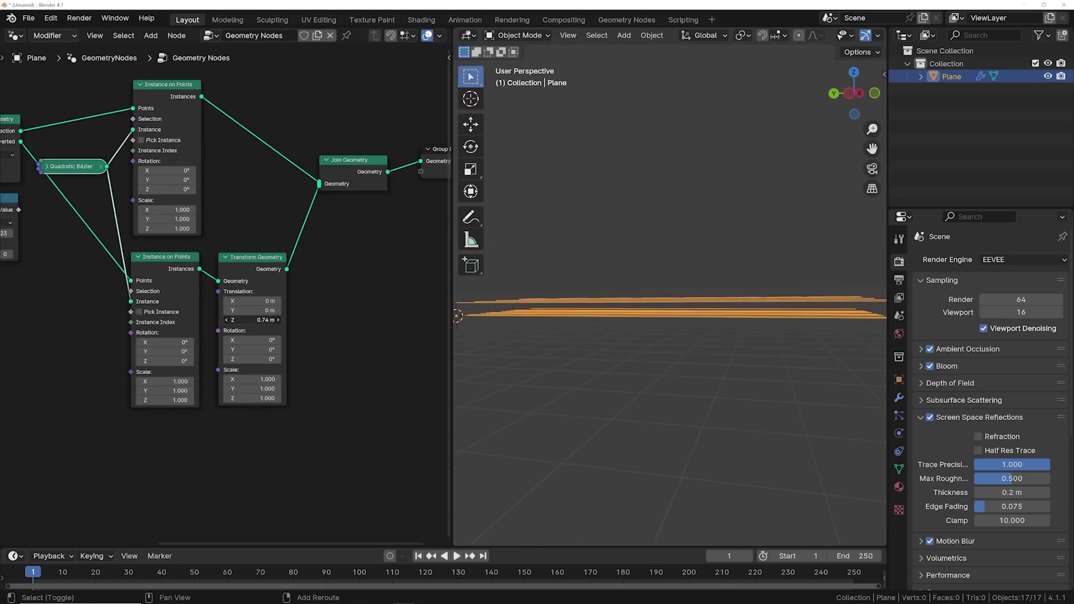
mouse_move(660, 330)
middle_mouse_down()
mouse_move(678, 321)
mouse_move(653, 314)
middle_mouse_up()
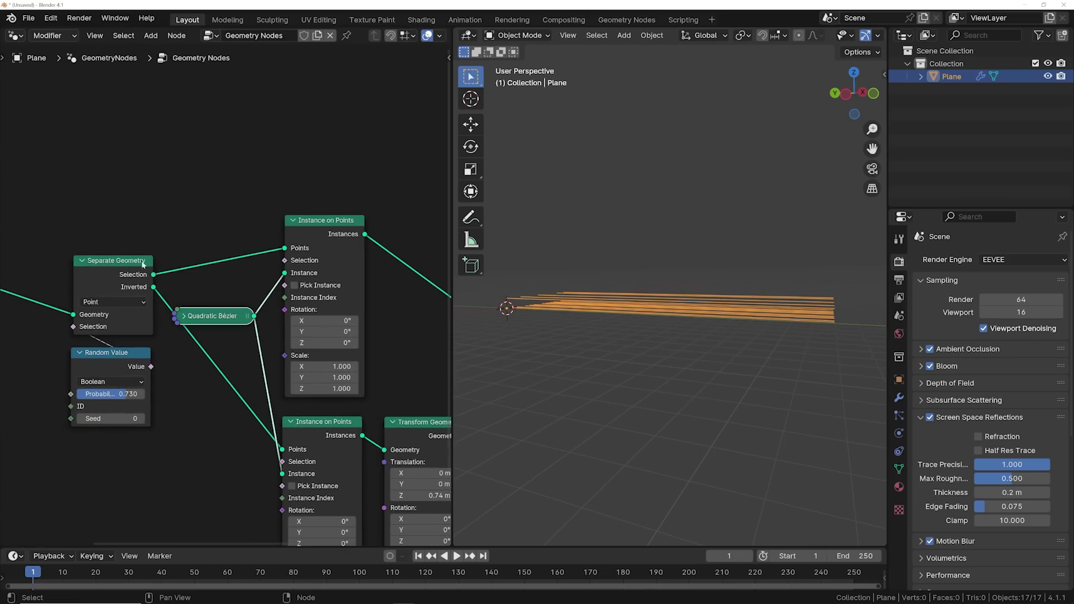
Step: Duplicate the Separate Geometry and Random Value nodes, placing the copy before the upper Instance on Points, and connect the copied Value to its Selection
key("shift+d")
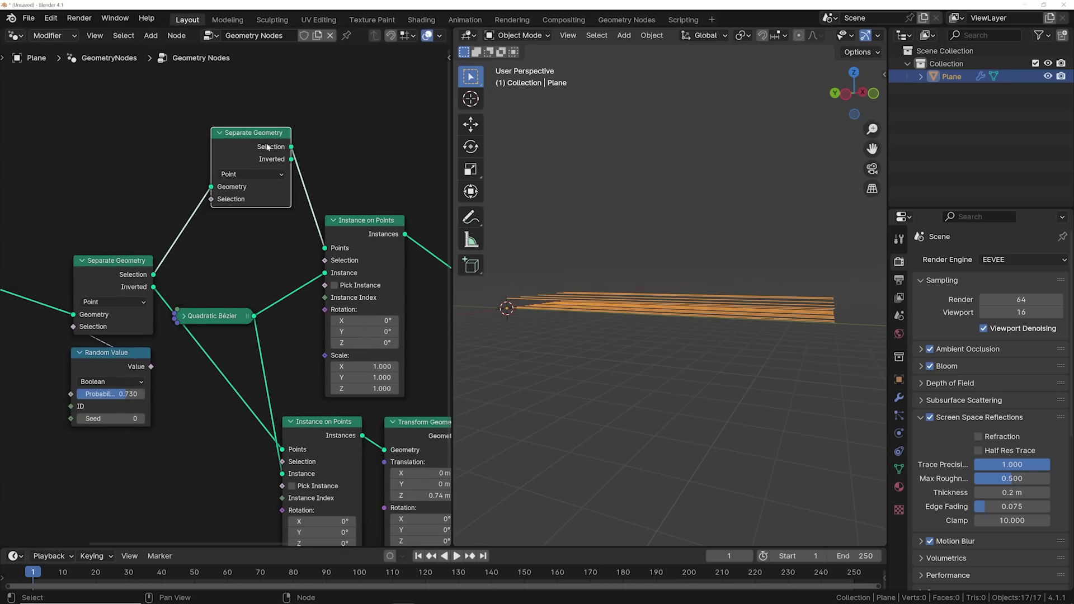
left_click(122, 365)
key("shift+d")
left_click(151, 240)
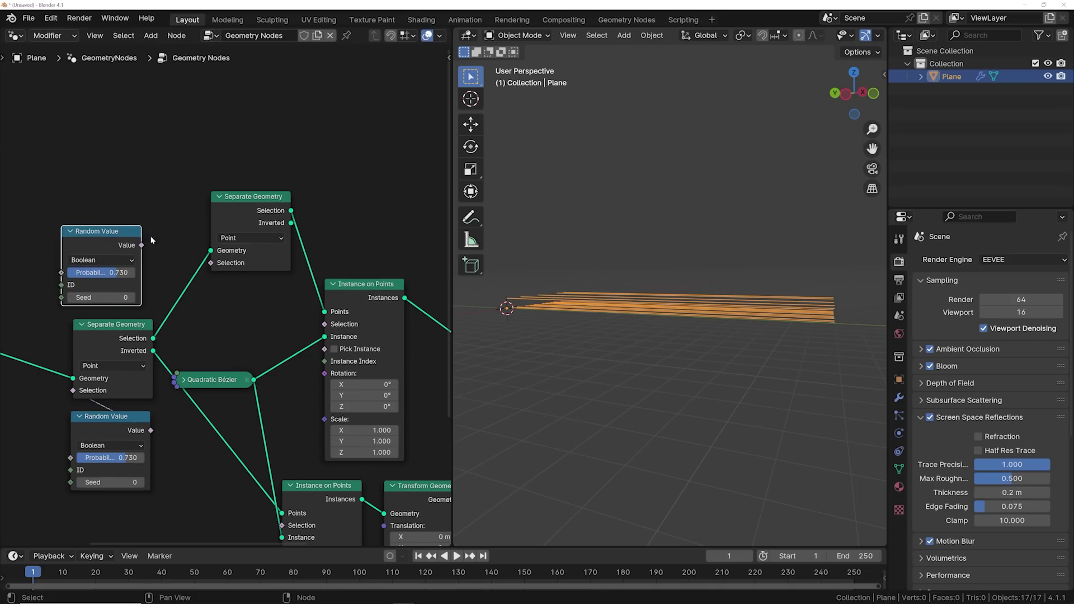
left_click_drag(142, 245, 210, 262)
scroll(162, 271, "down", 3)
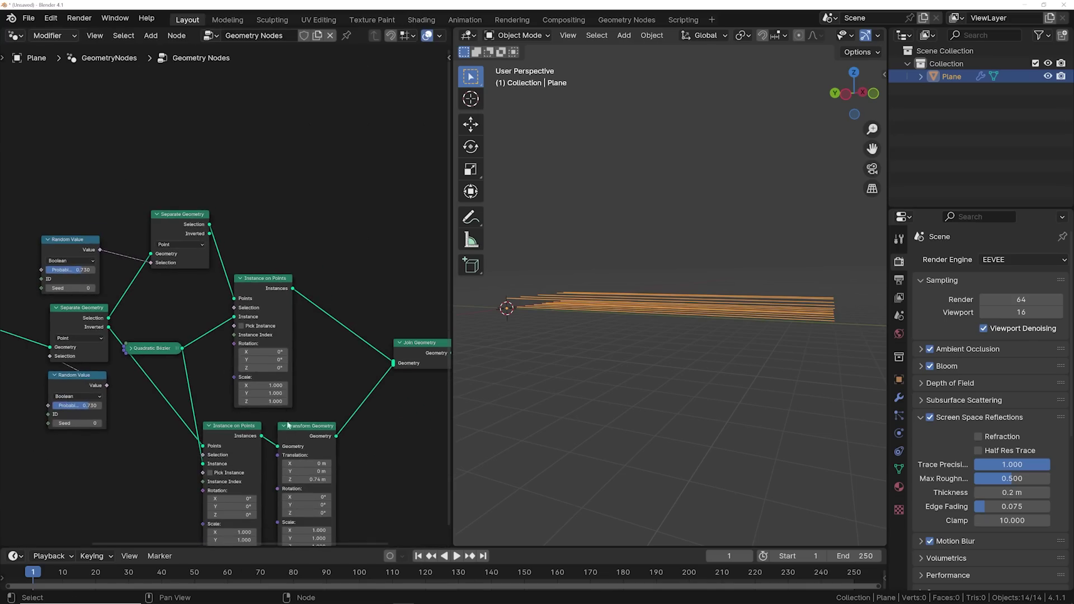
Step: Duplicate the lower Instance on Points and Transform Geometry pair and place the copies above the existing Instance on Points
key("b")
left_click_drag(298, 430, 232, 449)
key("shift+d")
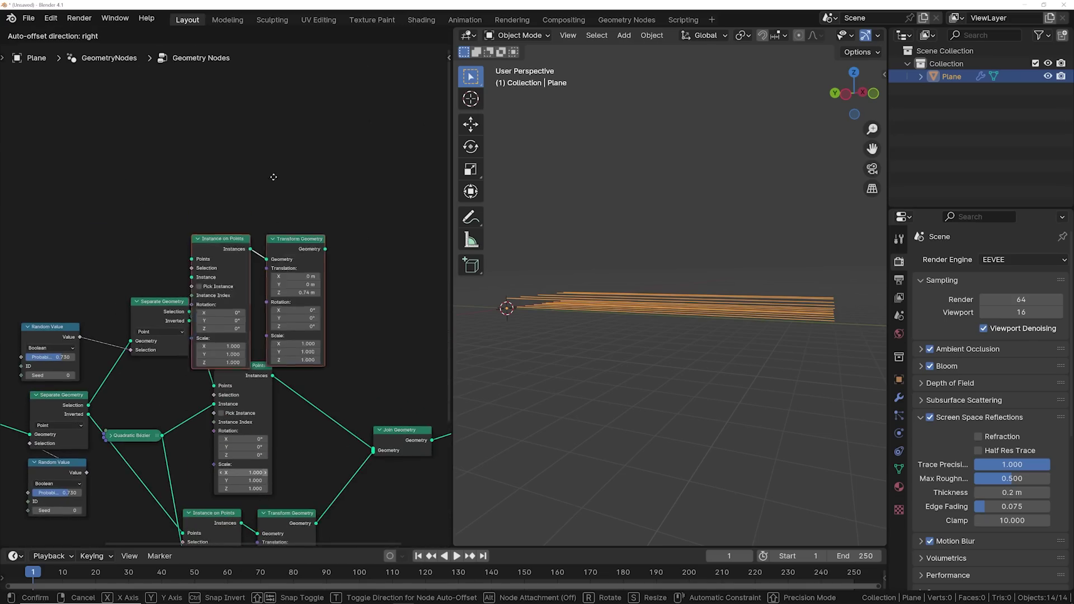
left_click(306, 147)
scroll(175, 313, "up", 2)
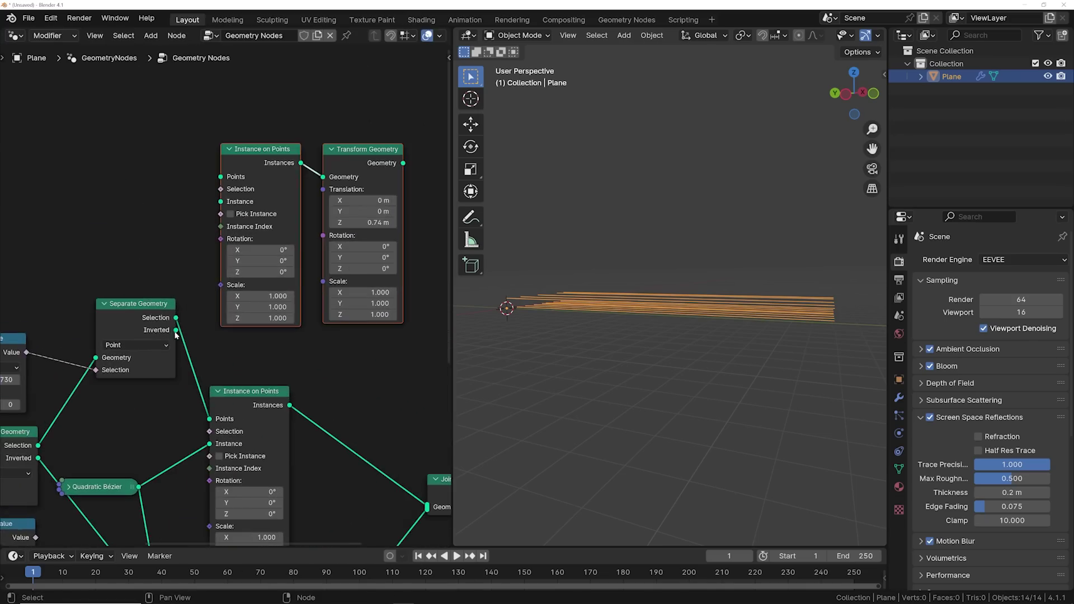
Step: Connect the second Separate Geometry's Inverted output and the Quadratic Bézier to the copied Instance on Points, and its Transform Geometry to Join Geometry
left_click_drag(176, 331, 221, 176)
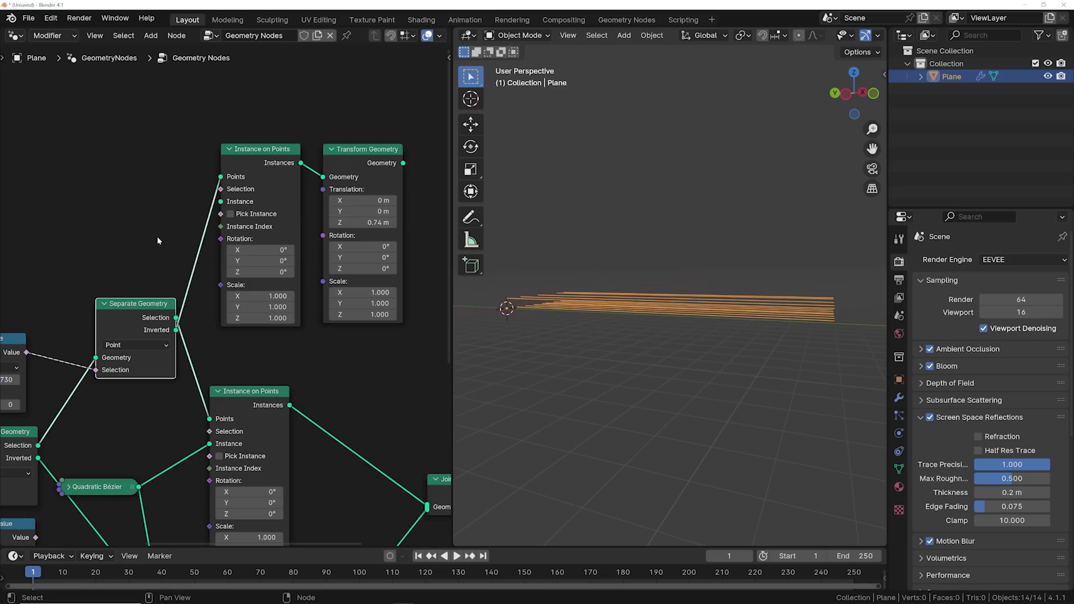
left_click_drag(140, 490, 221, 201)
scroll(220, 201, "down", 2)
left_click_drag(229, 89, 248, 360)
middle_click_drag(238, 186, 266, 259)
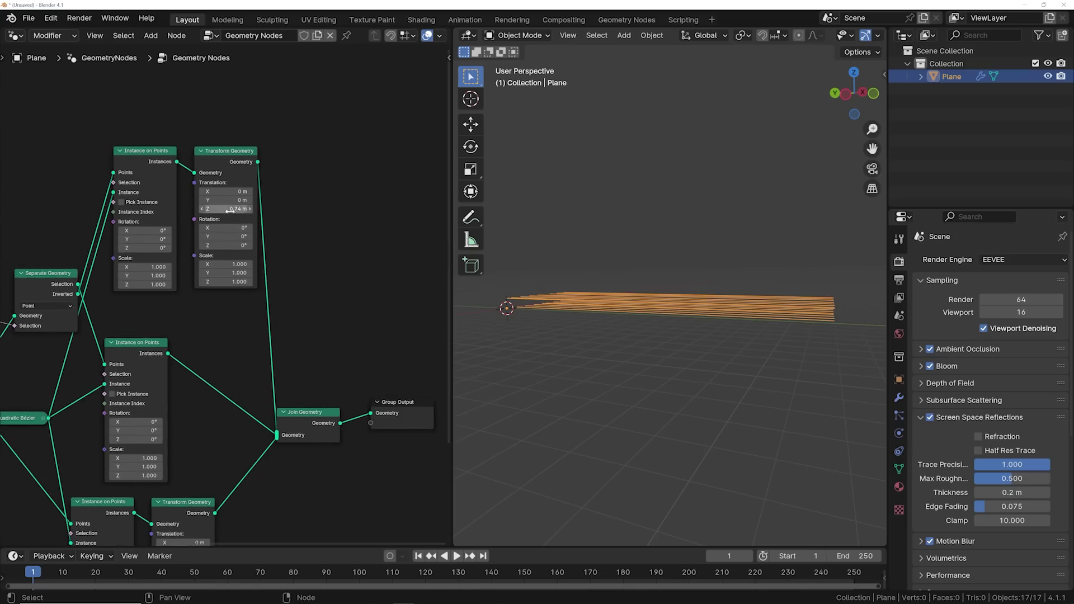
Step: Set the upper Transform Geometry's Z translation to -0.77 m to lower the third set of lines
left_click_drag(226, 208, 204, 209, "shift")
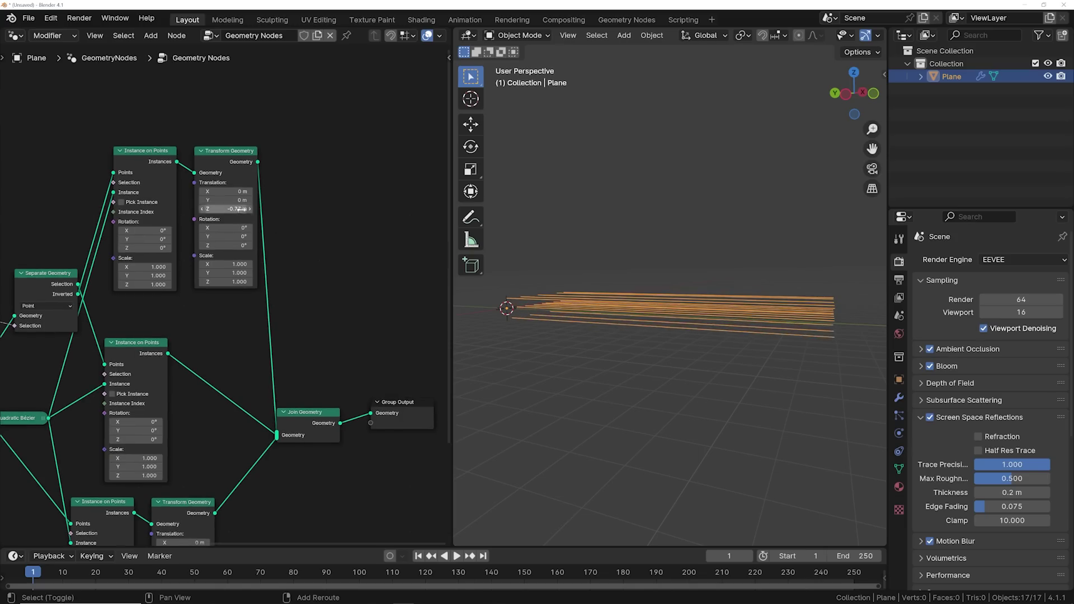
middle_click_drag(654, 324, 687, 314)
scroll(682, 317, "down", 4)
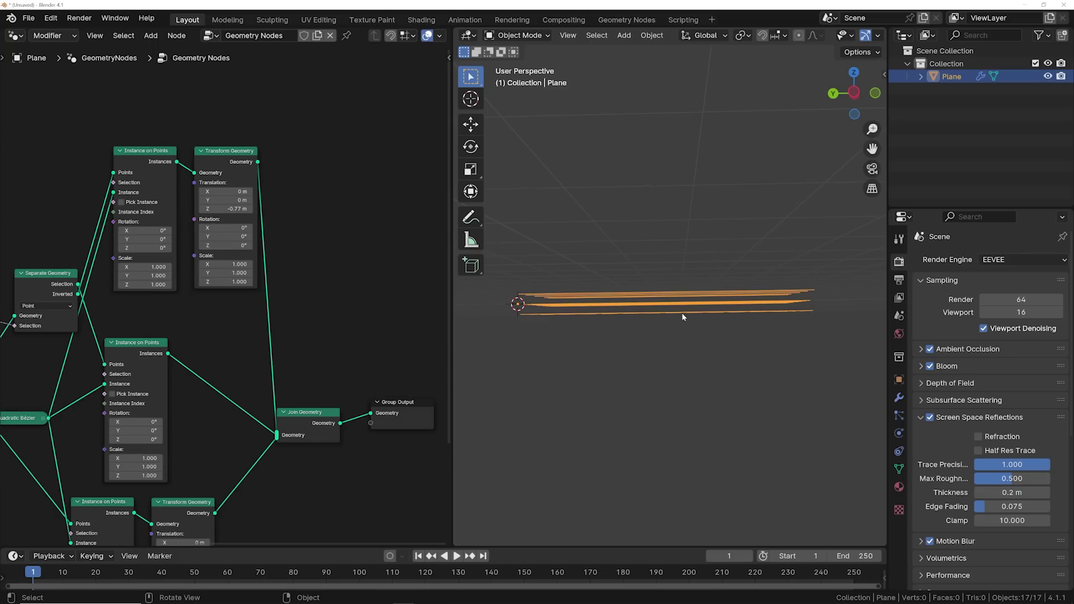
middle_click_drag(679, 294, 677, 313)
scroll(224, 314, "down", 3)
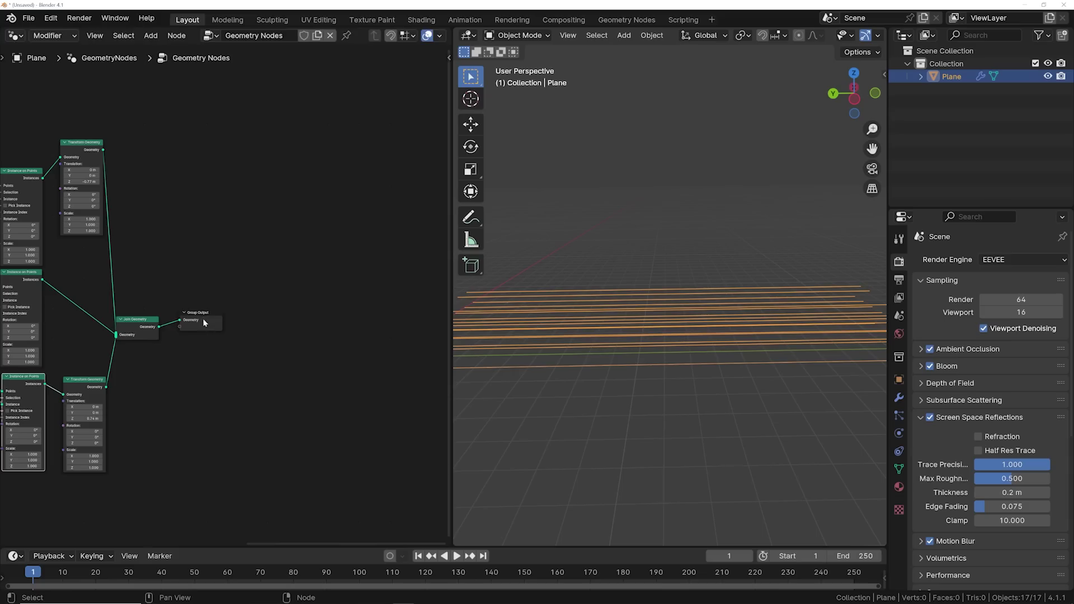
Step: Insert Realize Instances and Set Position before Group Output, driving the Z offset through Noise Texture, Map Range (To Min -1), Multiply 0.5 and Combine XYZ
left_click_drag(209, 326, 335, 326)
middle_click_drag(671, 330, 625, 337)
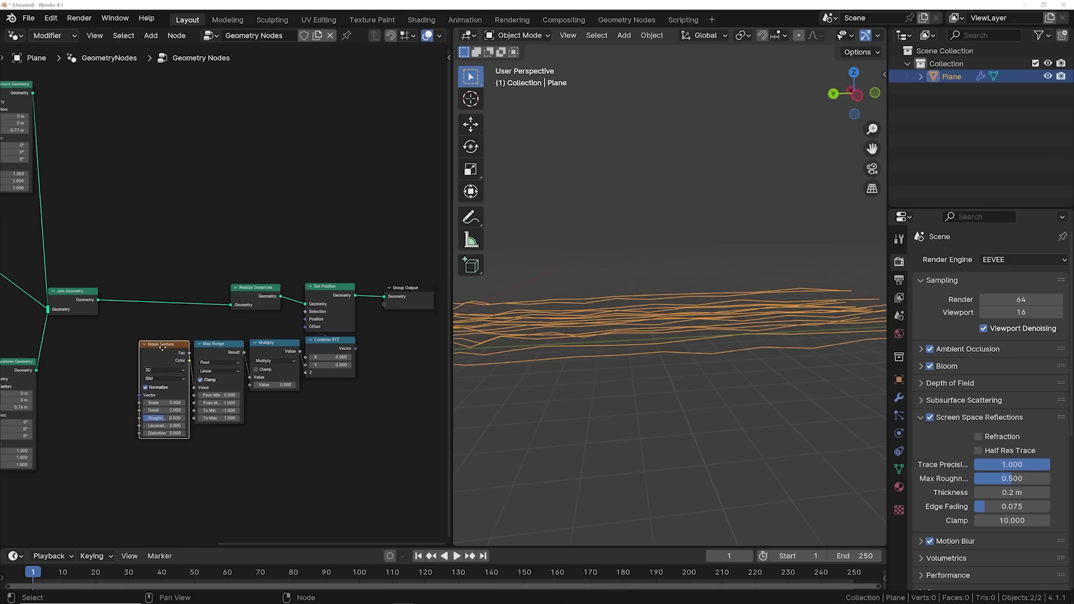
scroll(174, 342, "up", 2)
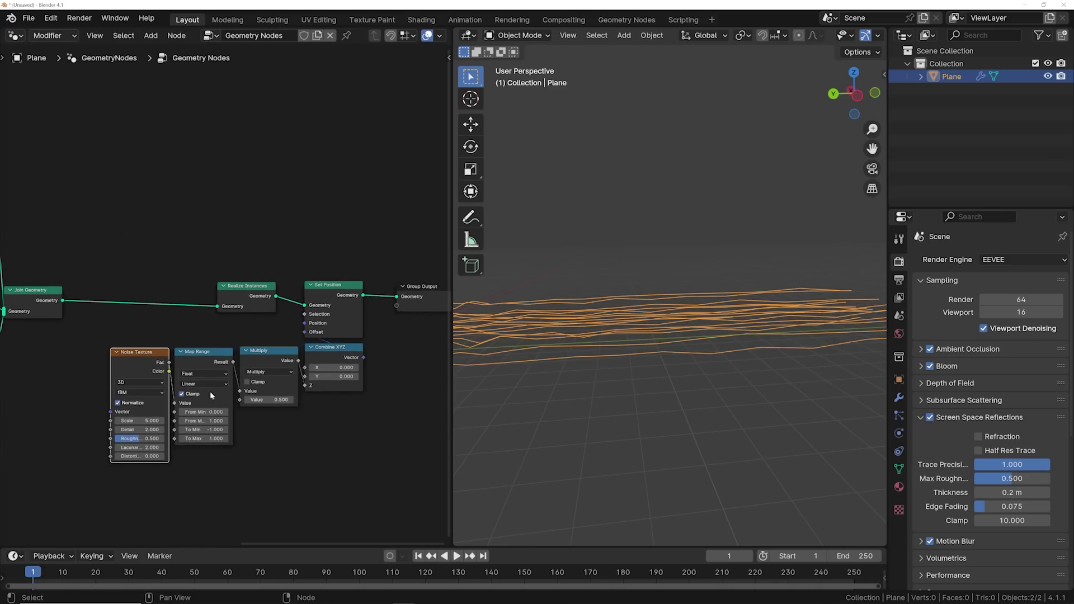
Step: Set the Multiply value to 2.2 and raise the Quadratic Bézier's resolution to 256
left_click_drag(271, 400, 288, 400)
middle_click_drag(22, 418, 289, 417)
left_click_drag(79, 320, 95, 320)
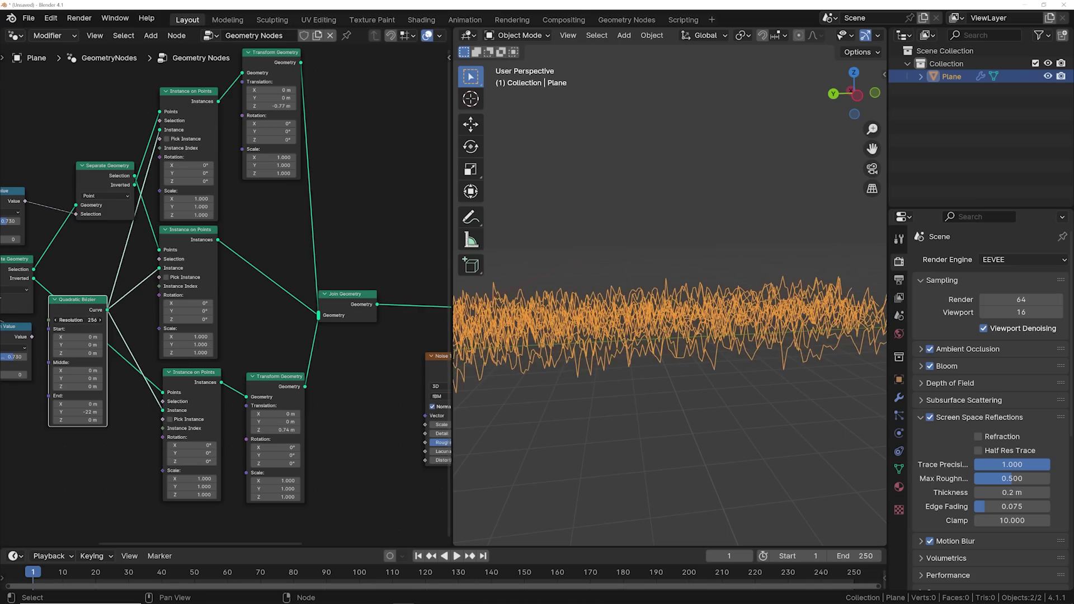
Step: Set the Noise Texture's scale to -0.18 to smooth the lines into broad waves
middle_click_drag(382, 422, 236, 406)
left_click_drag(313, 408, 718, 360, "shift")
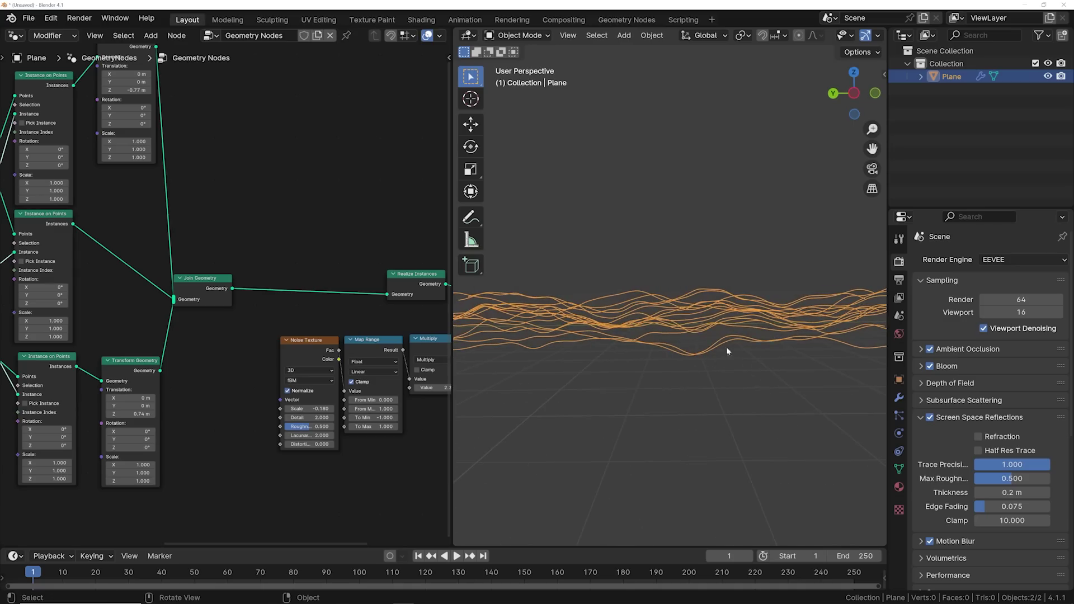
middle_click_drag(675, 356, 676, 324)
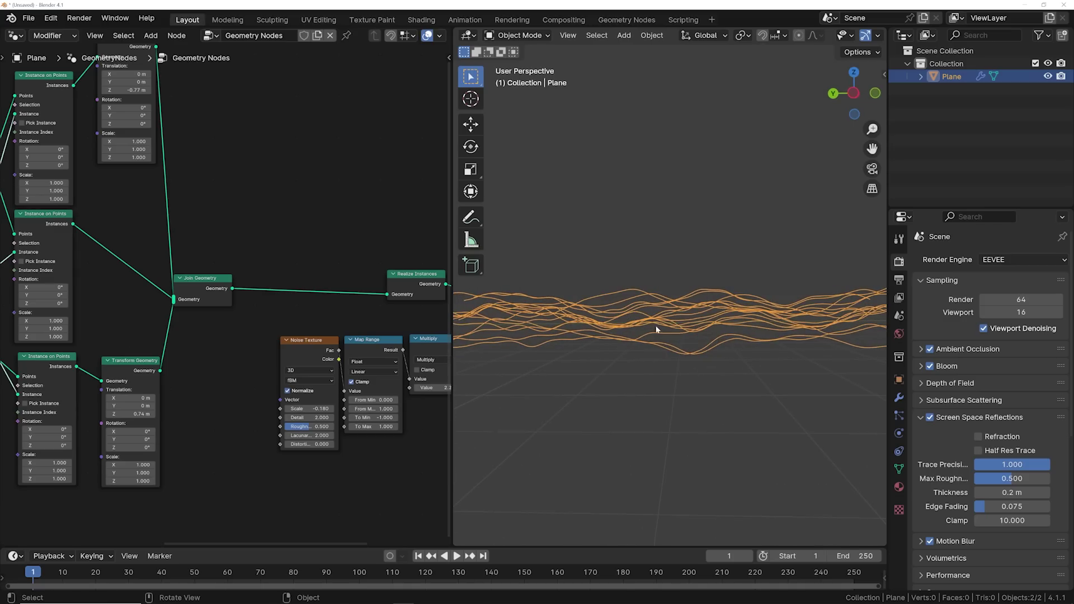
middle_click_drag(652, 331, 654, 329)
scroll(356, 383, "up", 1)
Step: Switch the Noise Texture to 4D and shift its W value to vary the wave pattern
left_click(310, 371)
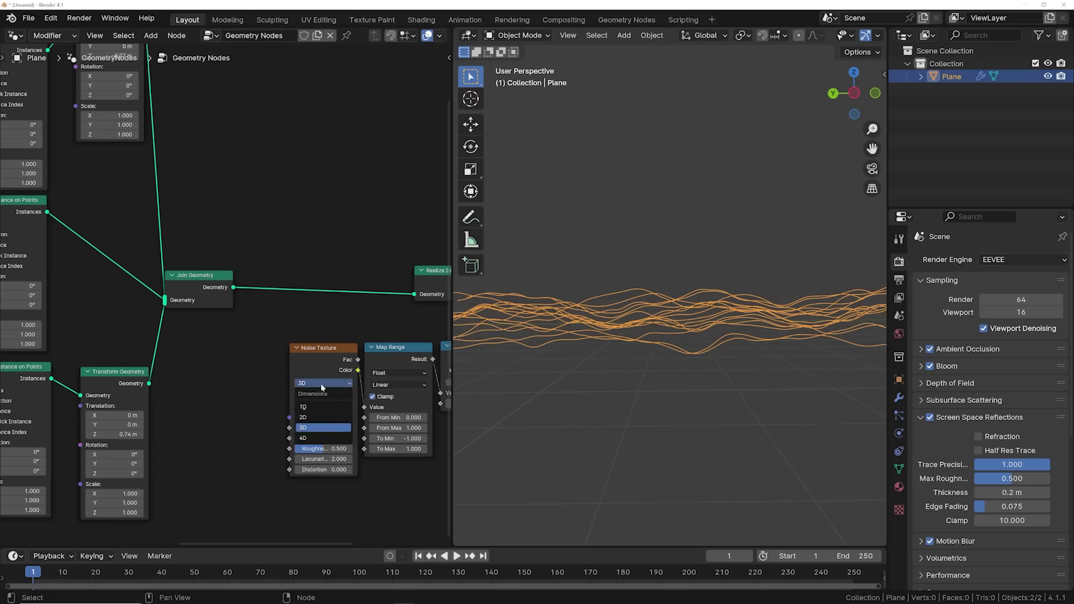
left_click(319, 439)
middle_click_drag(319, 438, 266, 424)
left_click_drag(271, 413, 453, 412)
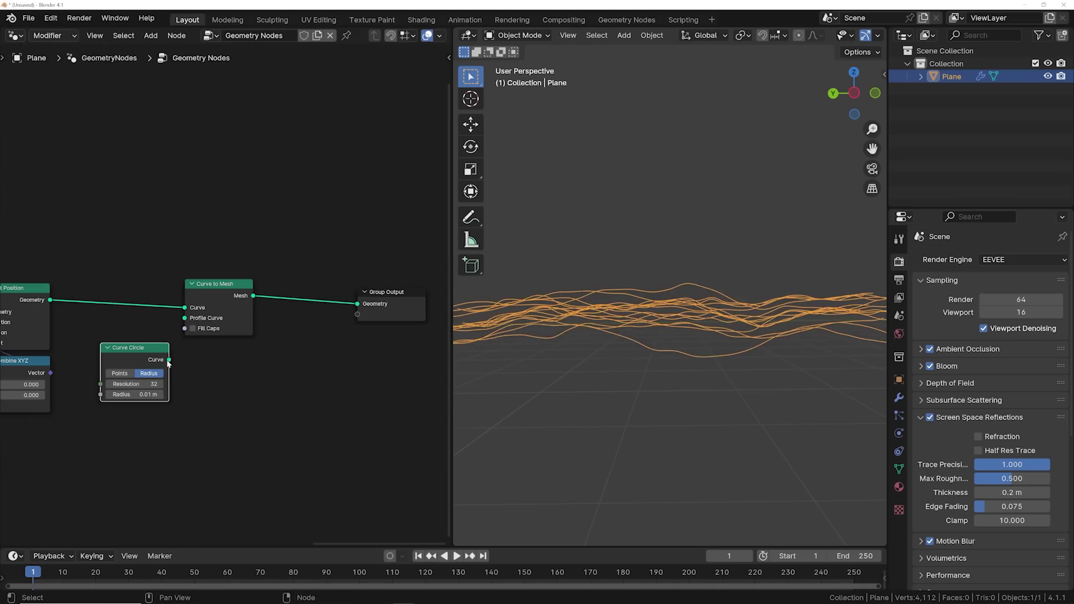
Step: Thicken the lines with Curve to Mesh before Group Output, using a Curve Circle profile with a 0.03 m radius
left_click_drag(168, 359, 185, 318)
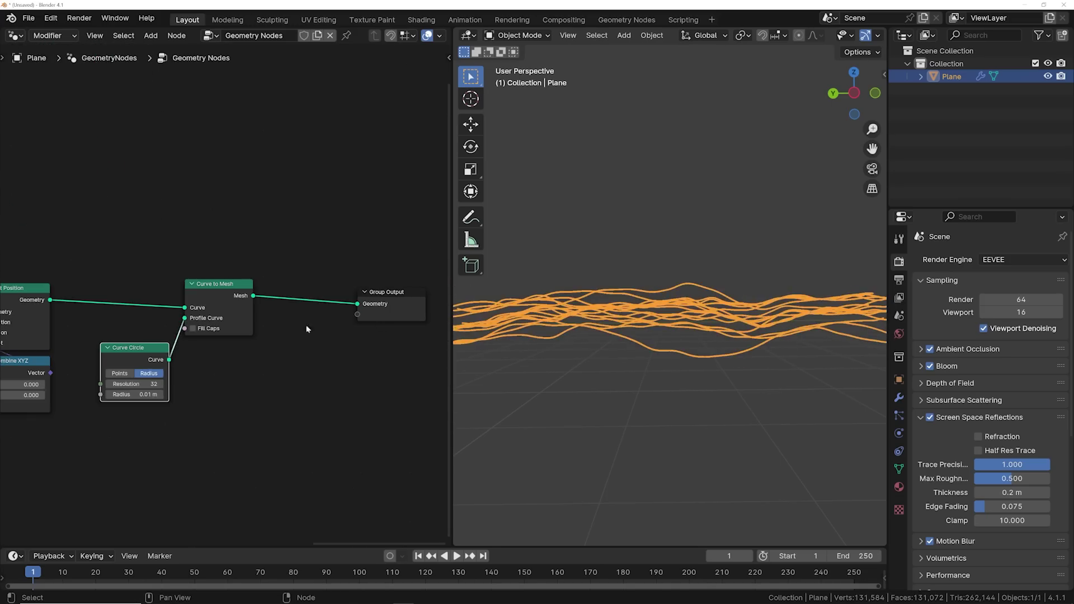
left_click(656, 246)
scroll(643, 339, "up", 3)
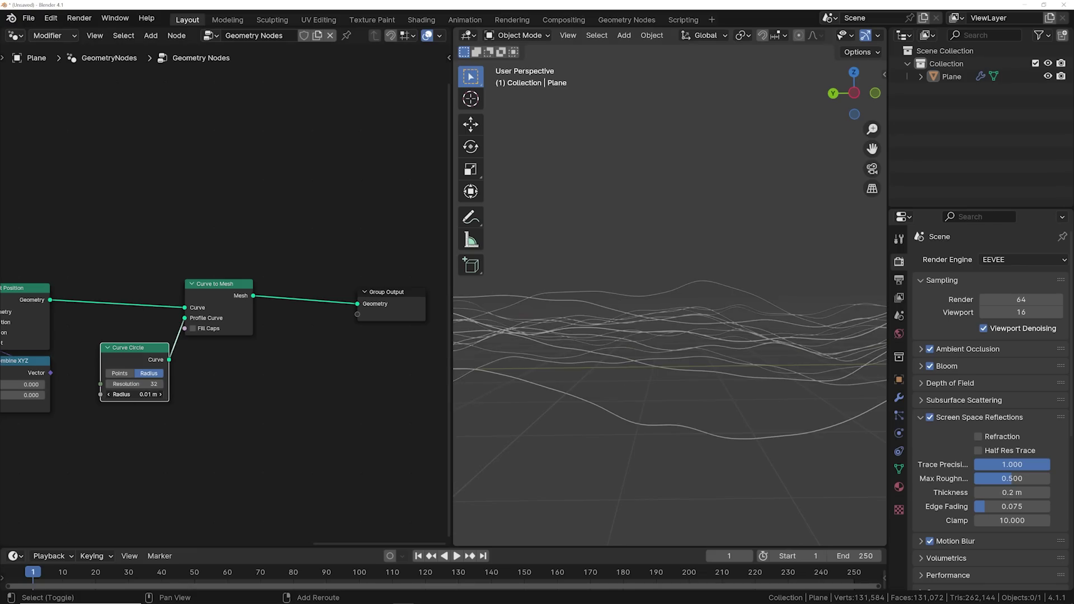
mouse_move(135, 394)
left_mouse_down()
mouse_move(156, 394)
mouse_move(140, 395)
left_mouse_up()
mouse_move(643, 313)
middle_mouse_down()
mouse_move(658, 309)
mouse_move(638, 324)
middle_mouse_up()
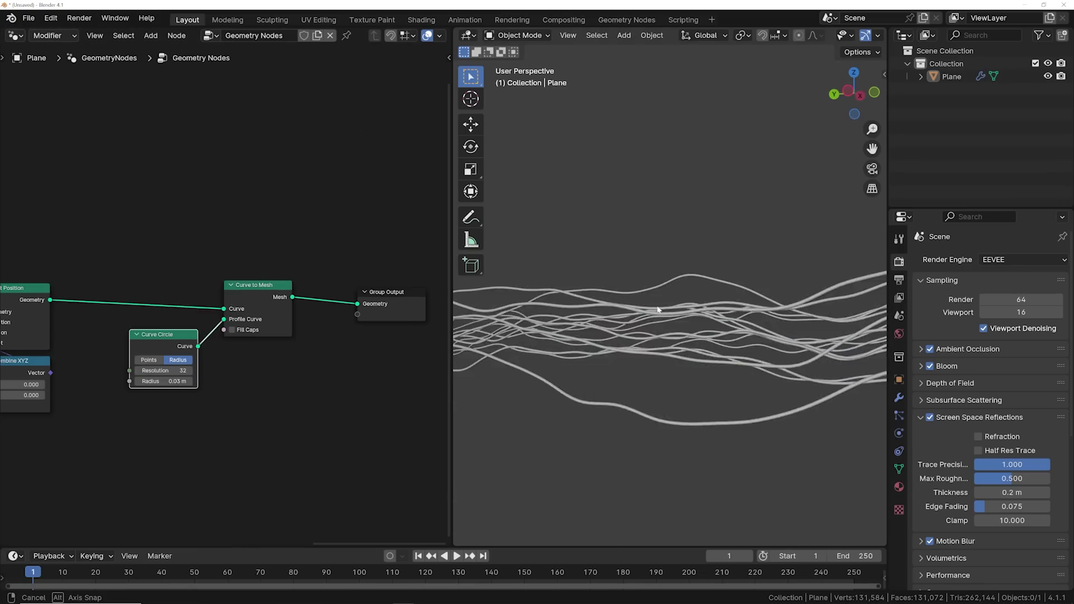
Step: Insert a Set Material node with Material.001 before Group Output and open that material's shader nodes alongside a top view
middle_click_drag(269, 290, 197, 289)
key("shift+a")
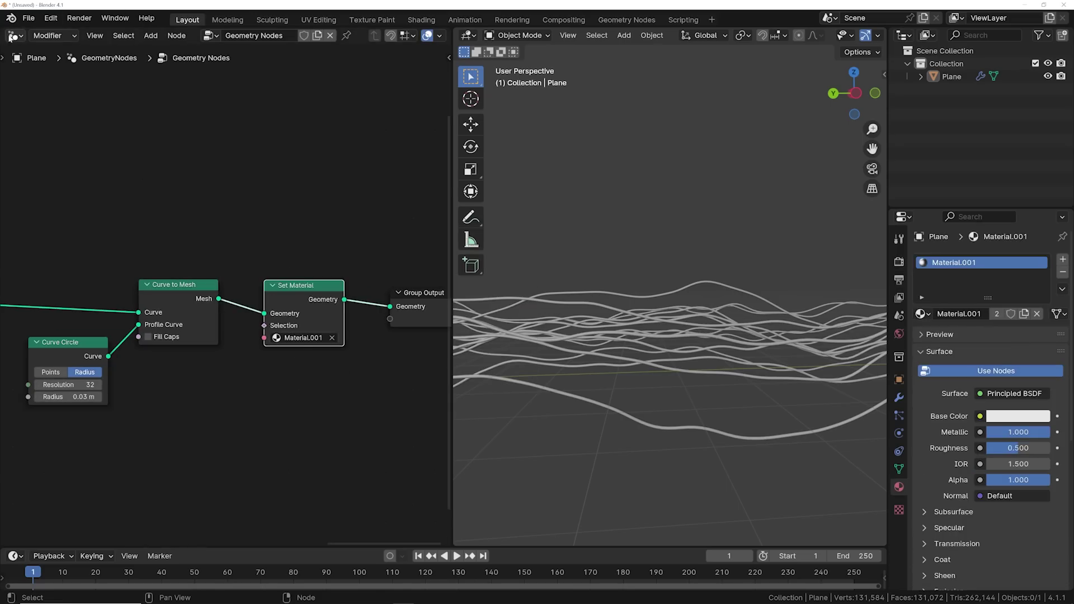
left_click(12, 36)
left_click(62, 157)
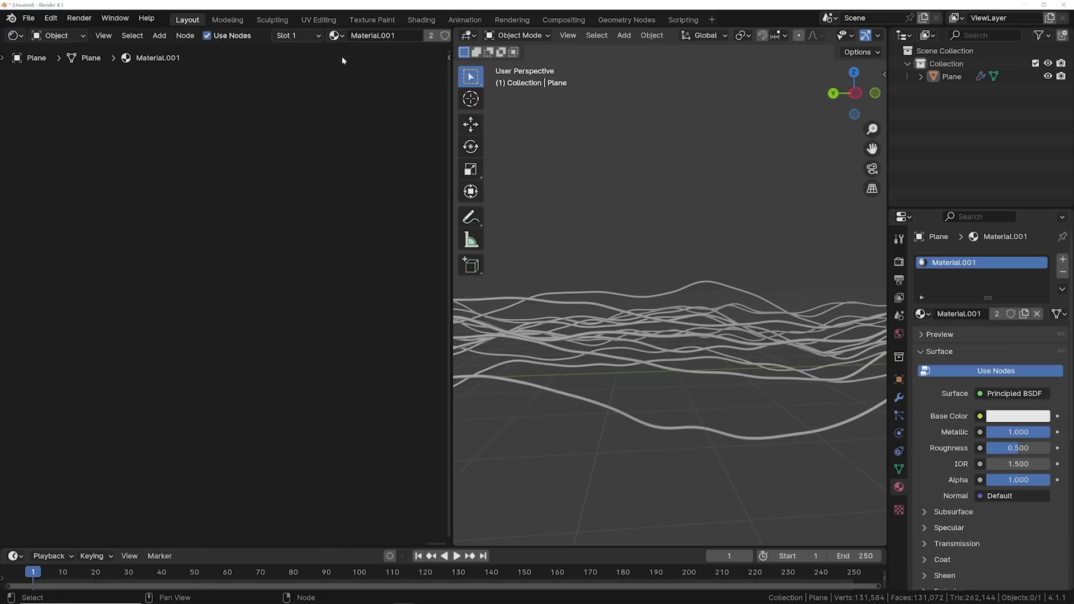
key("Home")
key("KP_7")
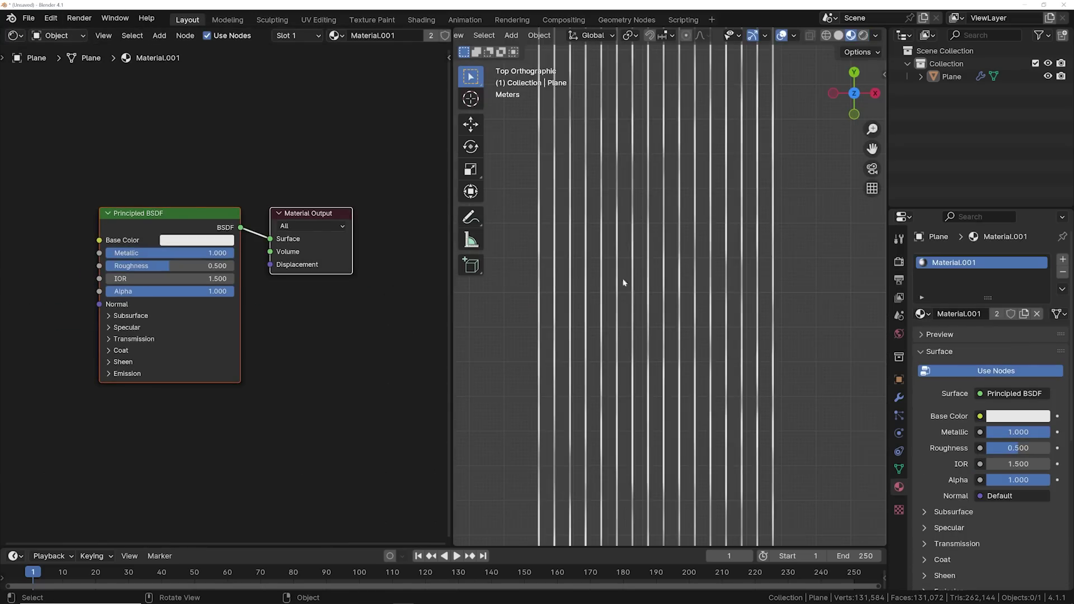
Step: Feed a Voronoi Texture with object-coordinate Mapping through a black-to-orange-red Color Ramp into Emission Color, and set Emission Strength to 10
left_click(117, 374)
middle_click_drag(114, 401, 203, 390)
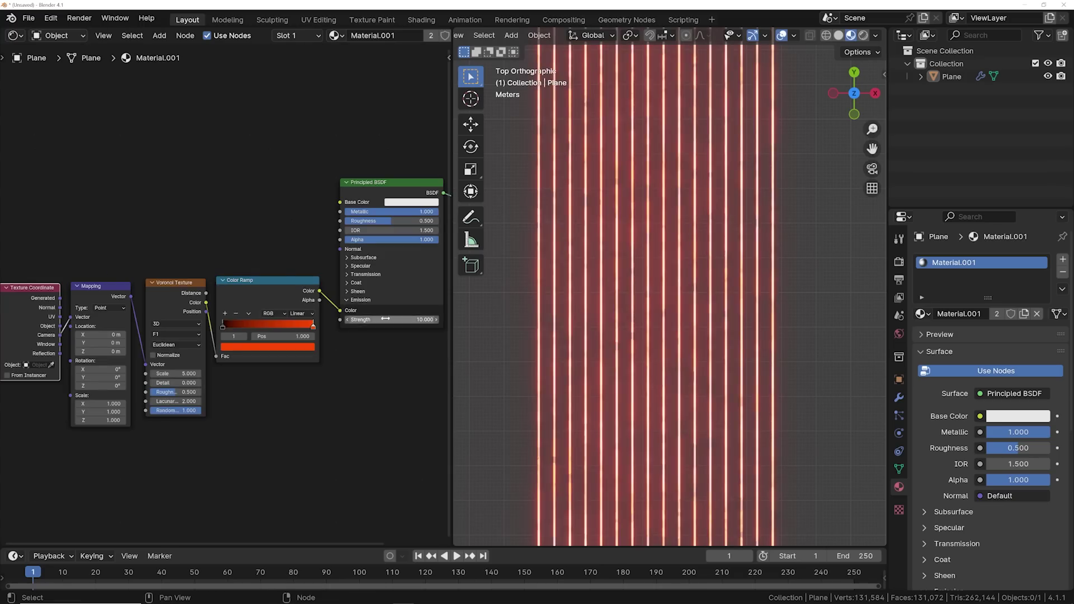
middle_click_drag(398, 323, 352, 330)
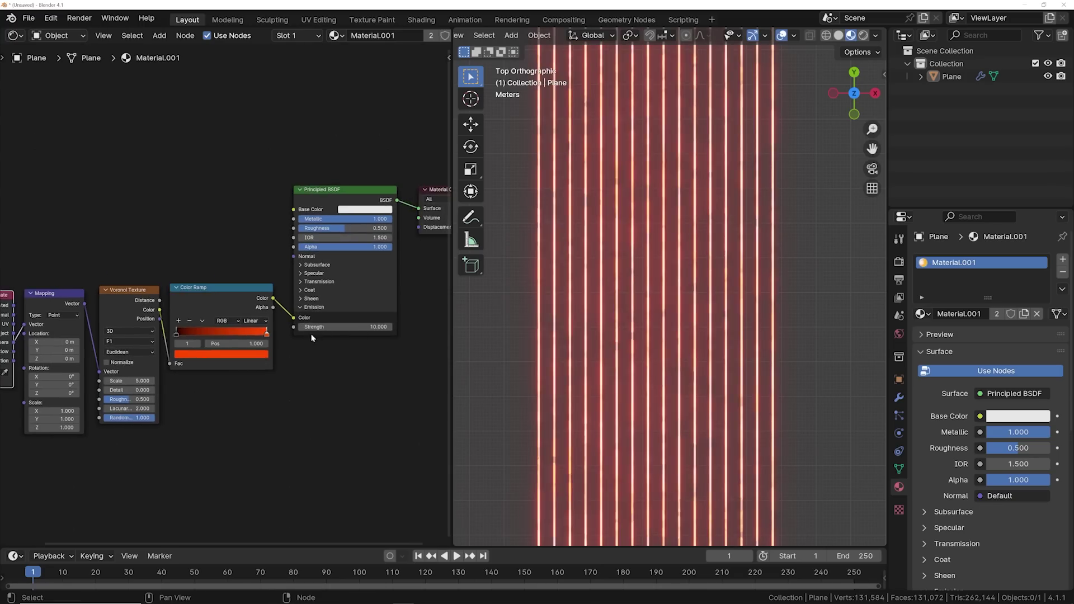
Step: Switch the Voronoi Texture to 2D with Randomness 0 and Scale 0.98
left_click(128, 331)
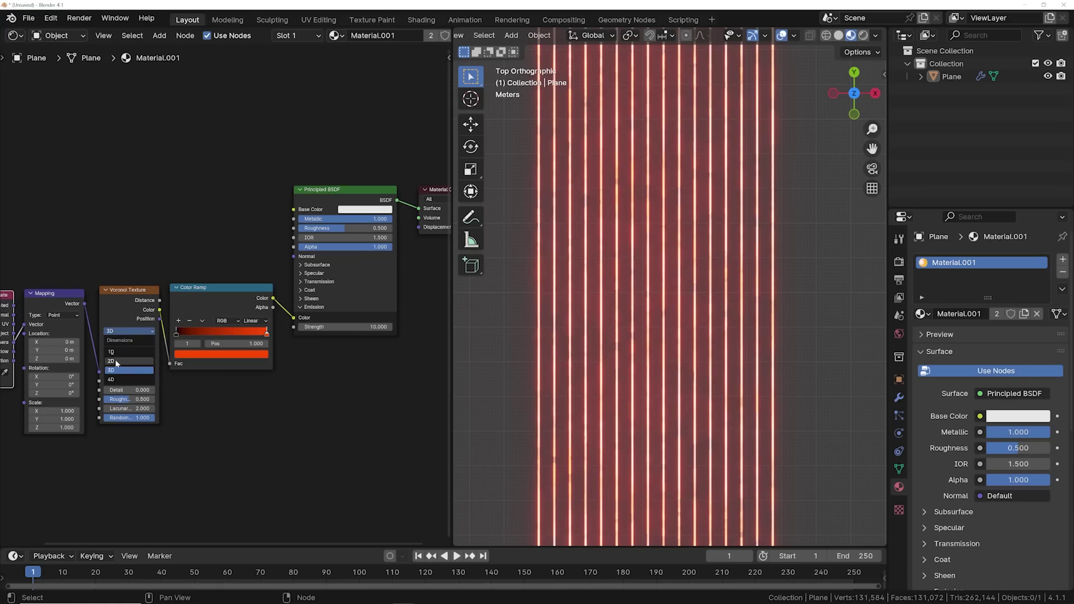
left_click(116, 362)
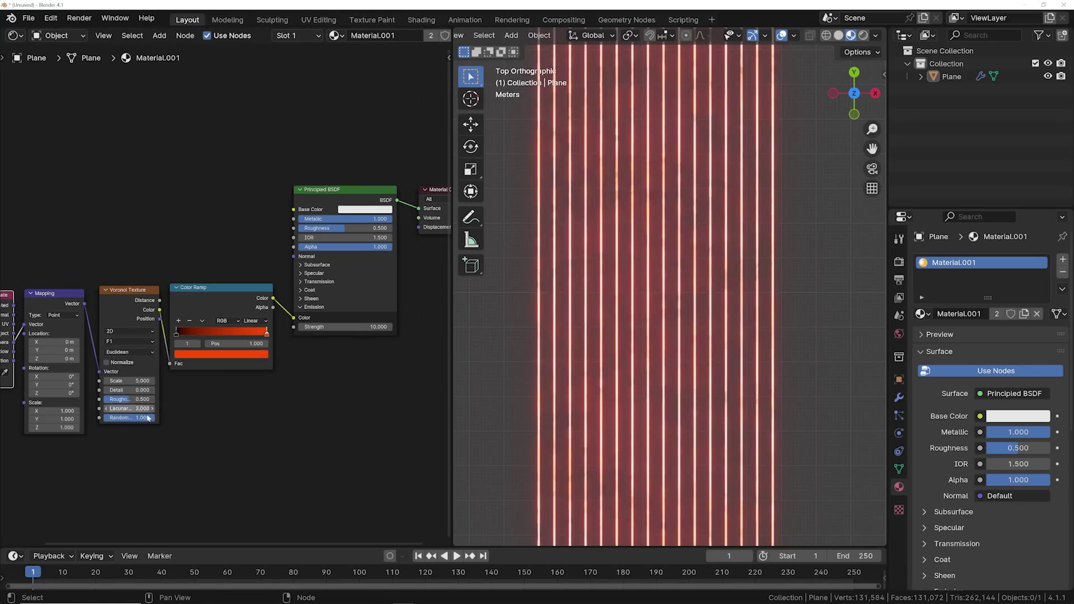
left_click(176, 334)
left_click_drag(130, 380, 108, 381, "shift")
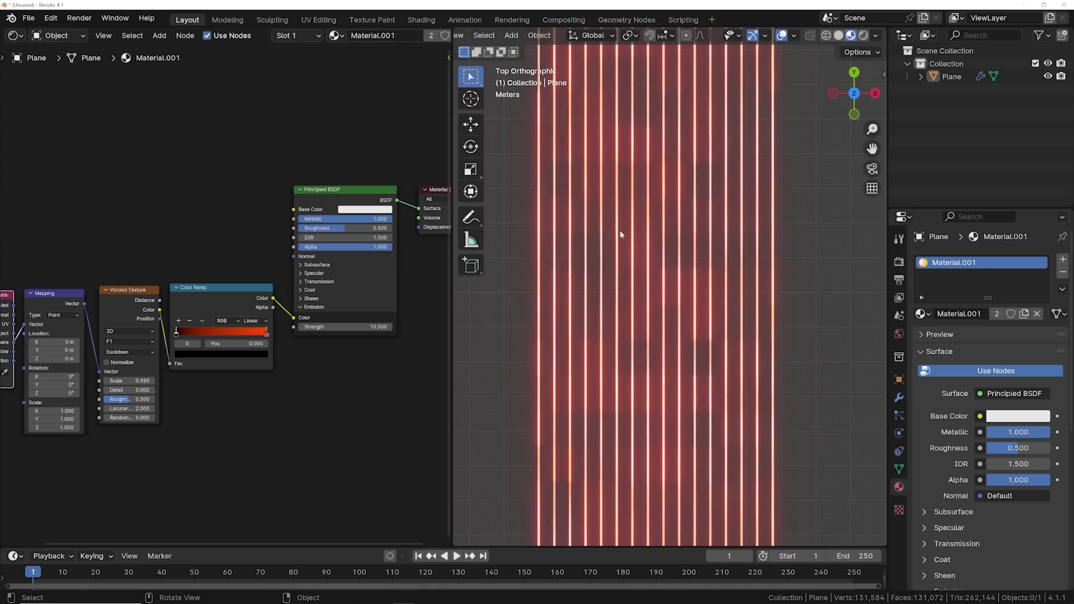
Step: Darken the Base Color to grey and restrict the glow with the Color Ramp's black stop at 0.536 and Voronoi Scale 0.49
left_click(900, 262)
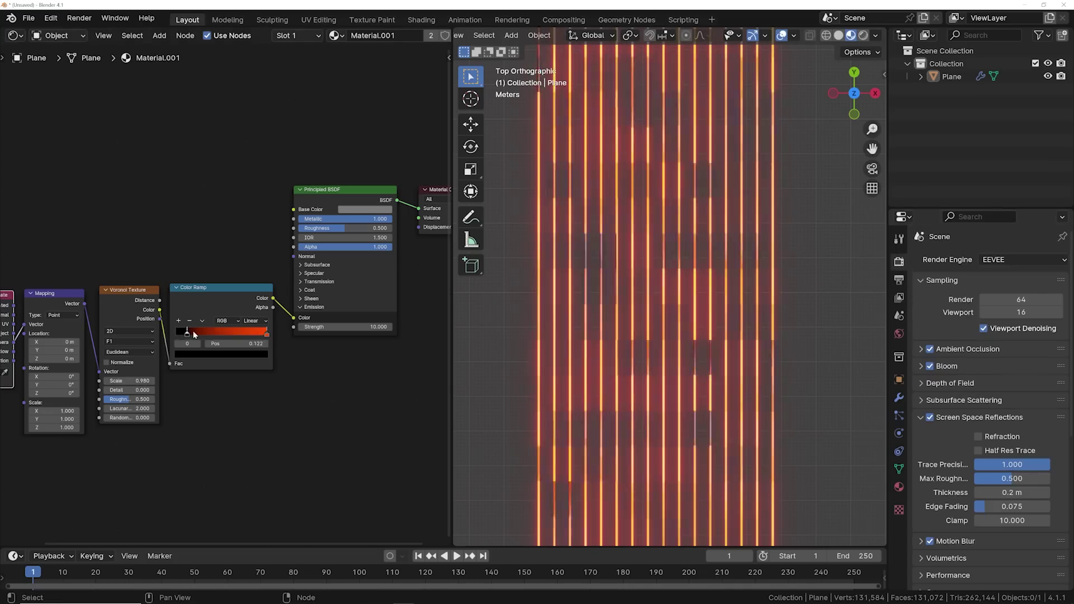
left_click_drag(194, 334, 231, 334)
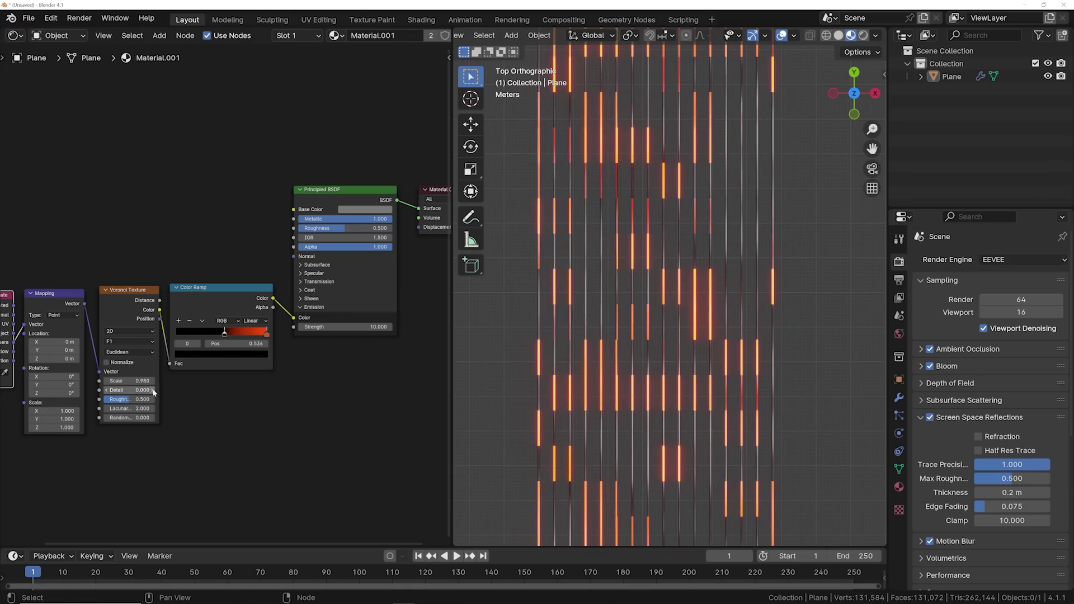
left_click_drag(134, 381, 104, 381)
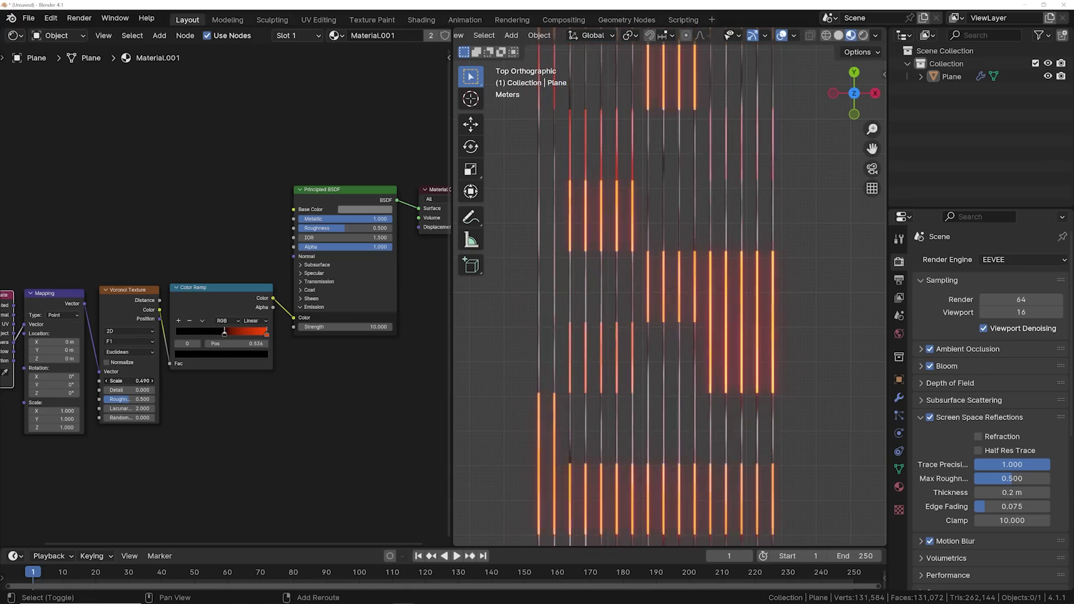
Step: Make whole lines glow by setting Mapping Scale Y to 0, Voronoi Scale to 3.66 and the Color Ramp's black stop to 0.83
middle_click_drag(209, 347, 283, 330)
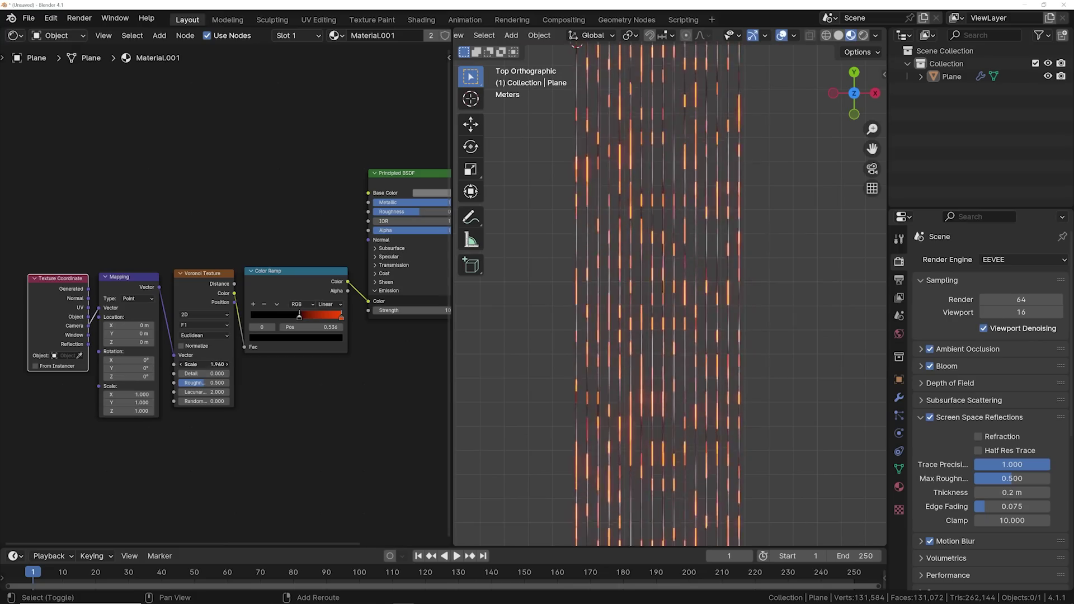
left_click_drag(300, 316, 329, 317)
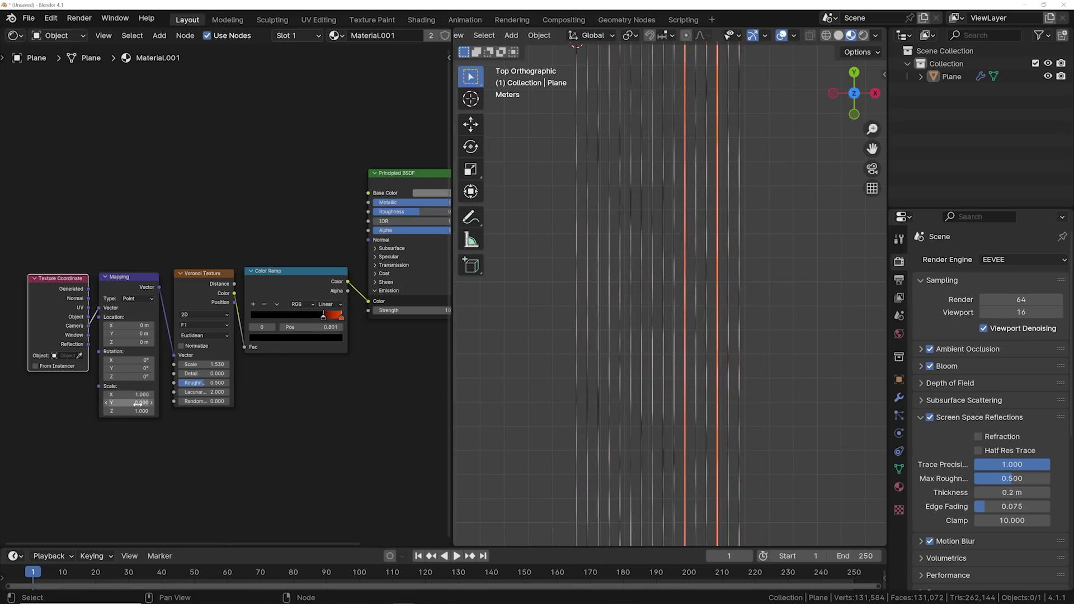
left_click_drag(297, 324, 328, 328)
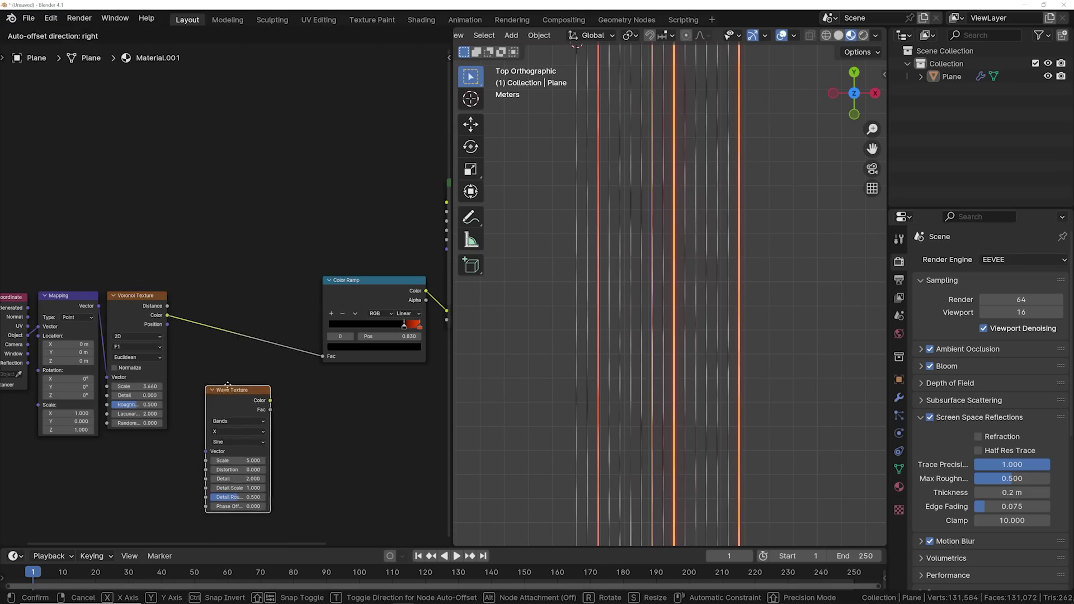
Step: Insert a Wave Texture between Voronoi Texture and Color Ramp and shift its Phase Offset to change which lines glow
left_click(232, 307)
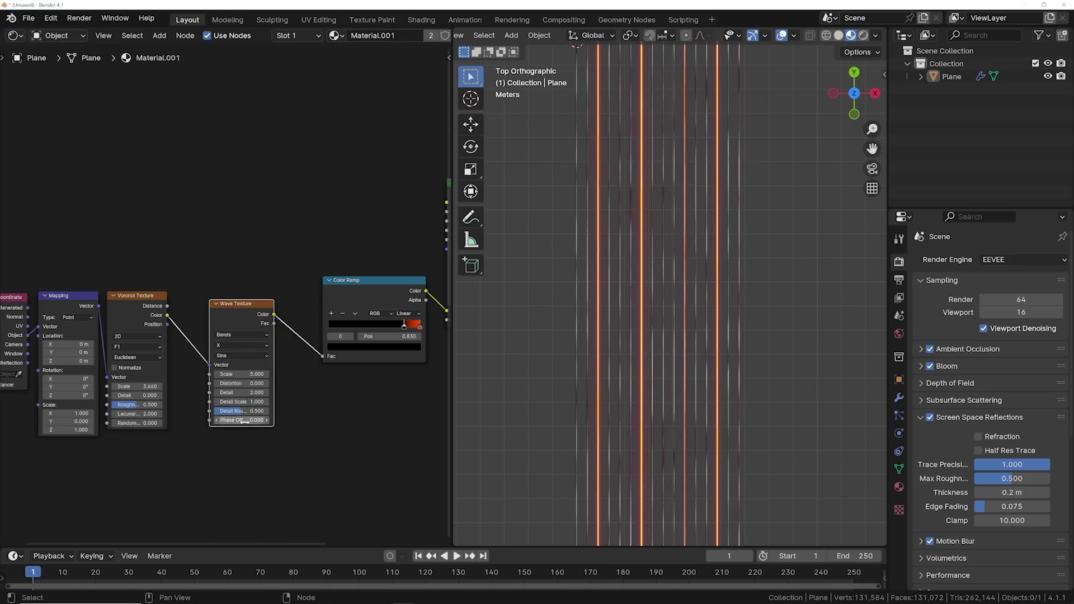
left_click_drag(244, 421, 312, 422)
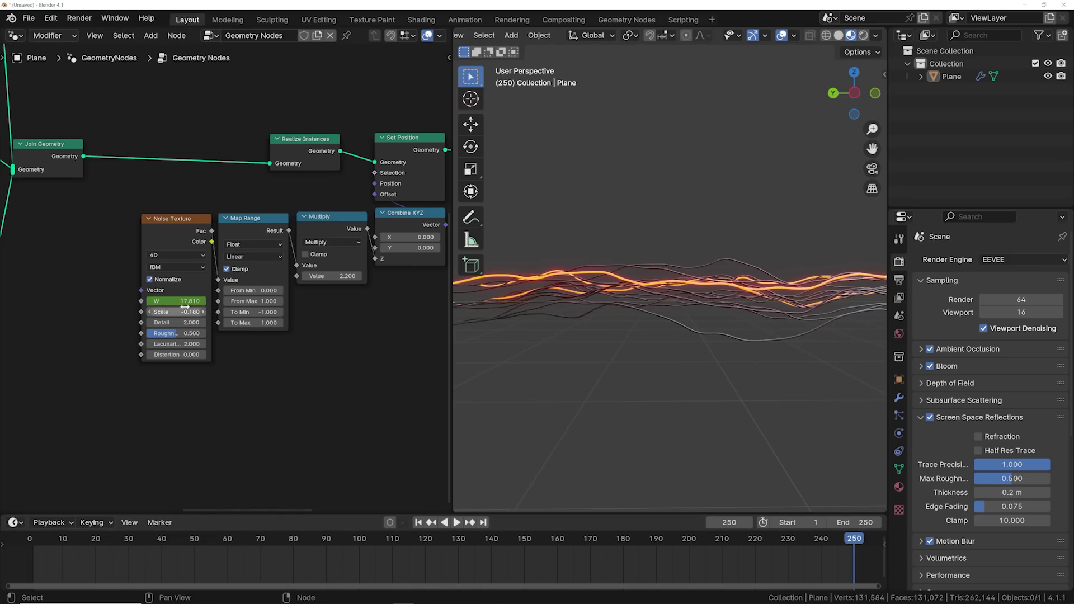
Step: Animate the noise W and the wave Phase Offset from 11.1 to 17.94 between frames 1 and 250, and play the animation
left_click_drag(184, 302, 251, 302, "shift")
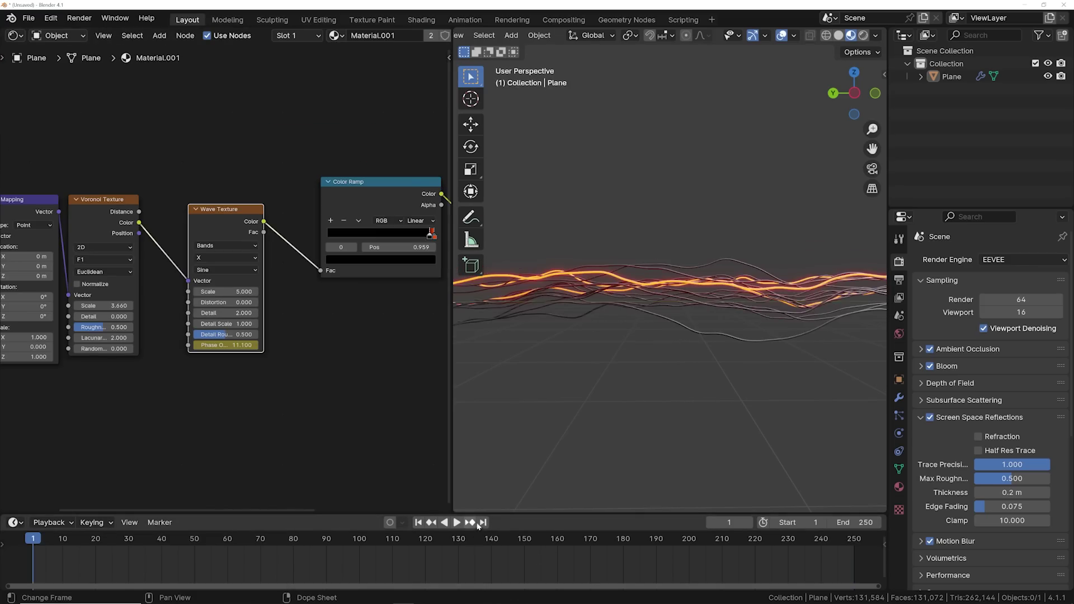
left_click(481, 523)
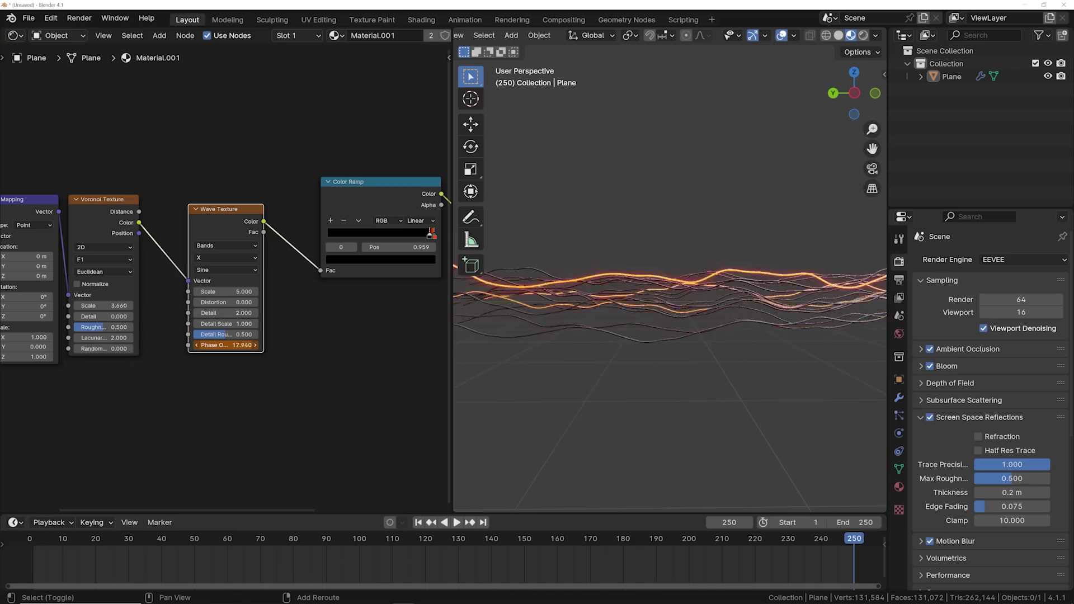
key("space")
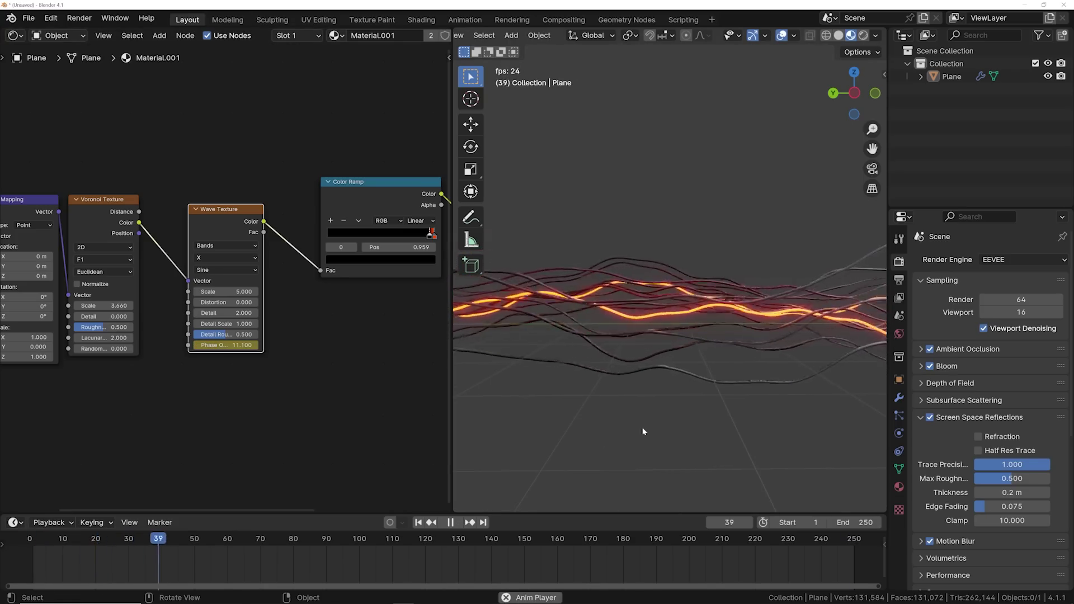